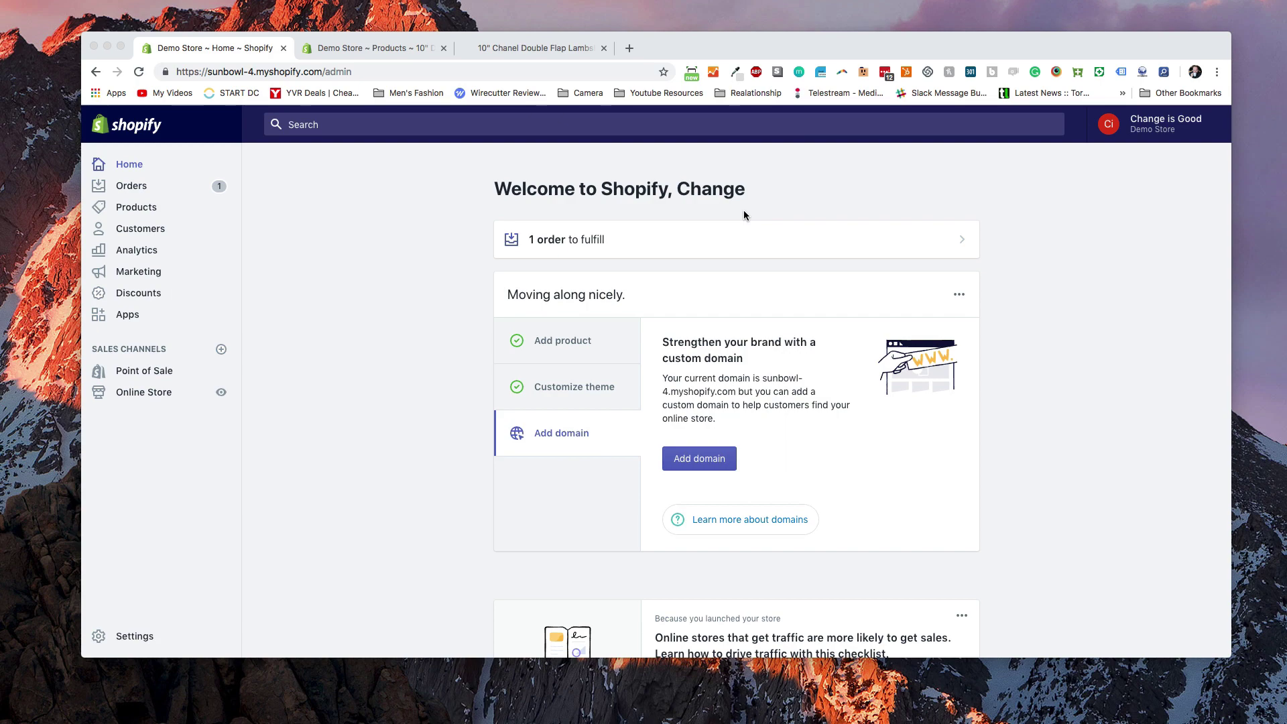
Examine the Chanel shoulder bag's storefront page, including its description, specification table, shipping and payment sections
click(420, 51)
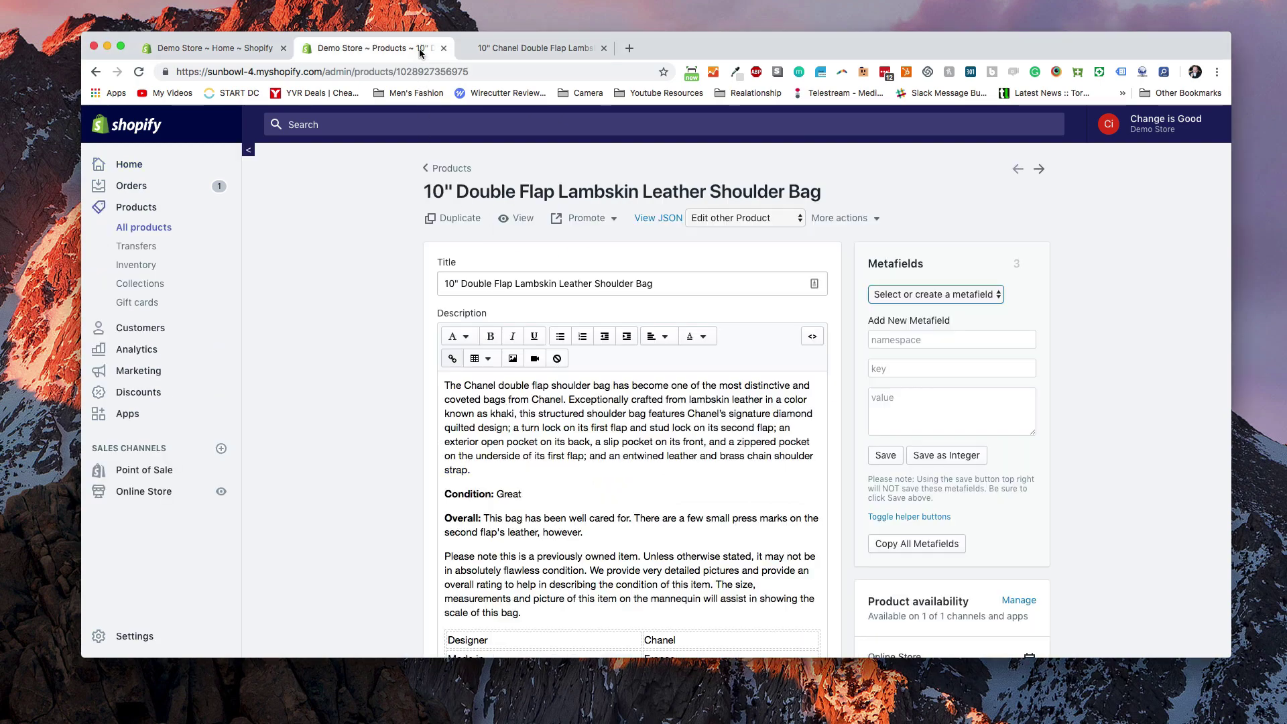
click(544, 47)
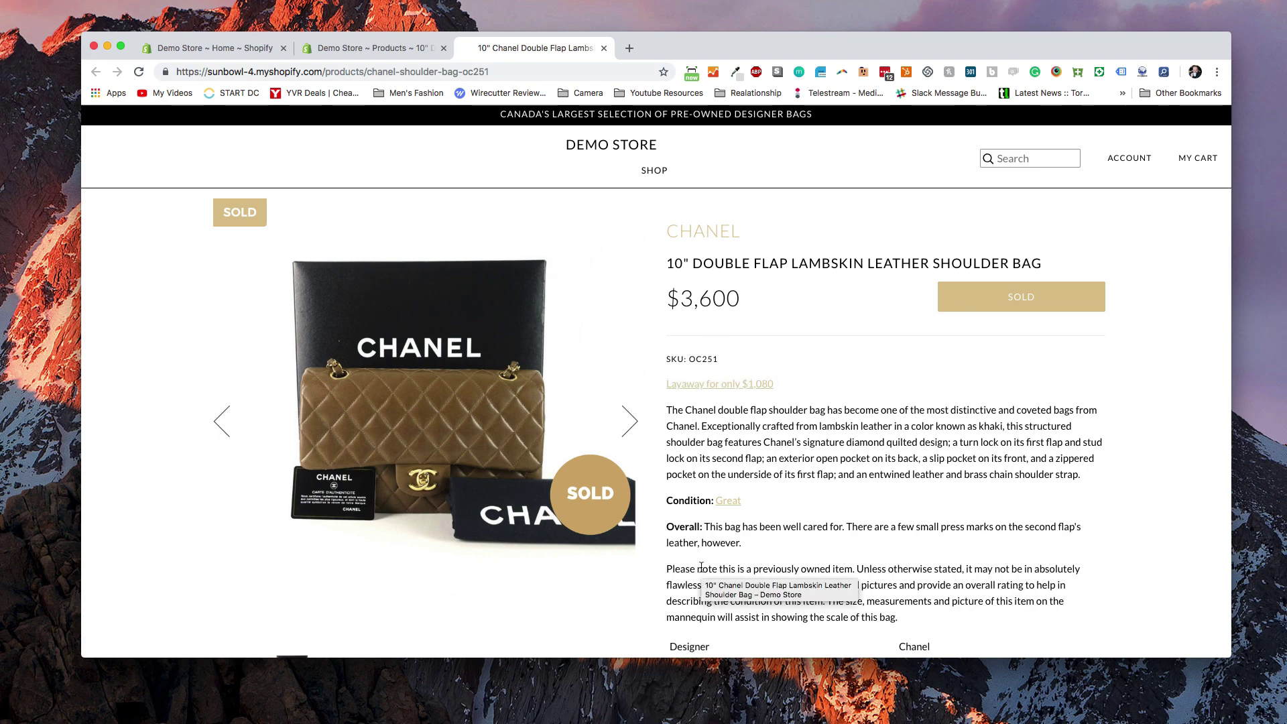
scroll(698, 357, down, 1)
scroll(699, 357, down, 10)
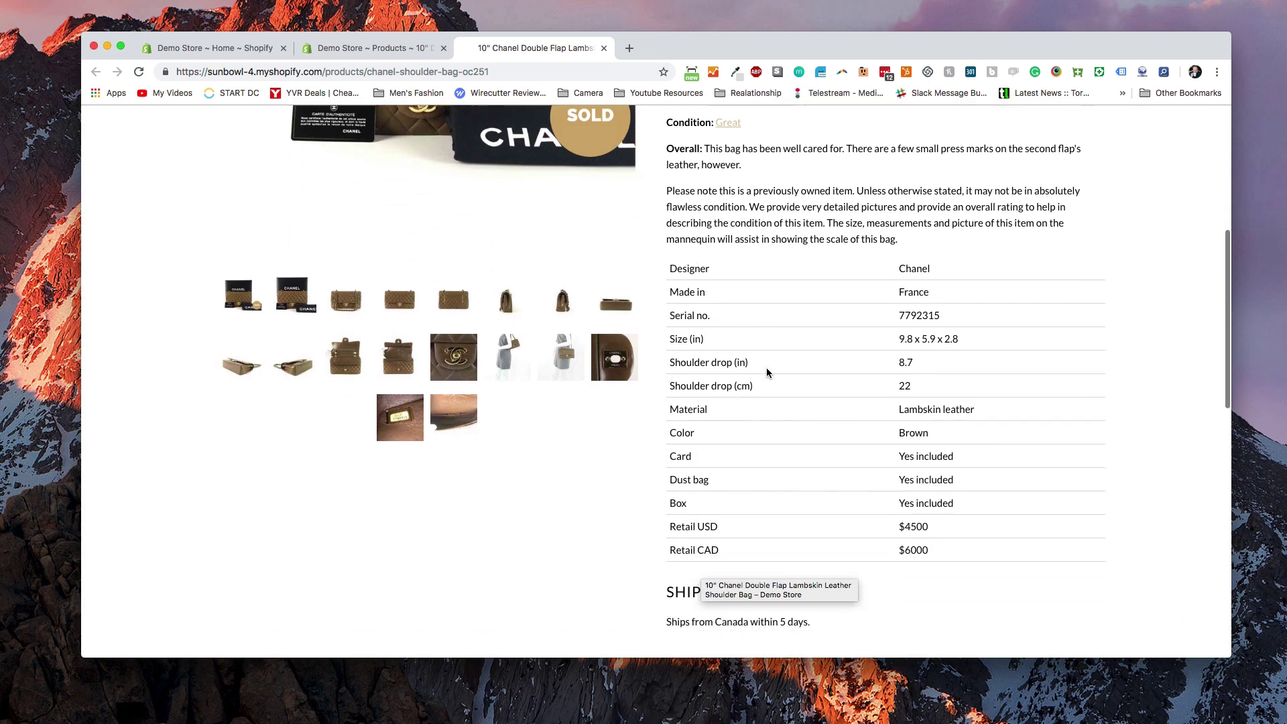
scroll(766, 373, down, 3)
scroll(766, 372, up, 1)
mouse_move(760, 357)
mouse_down()
mouse_move(790, 339)
mouse_move(735, 349)
mouse_up()
click(780, 352)
scroll(811, 364, up, 5)
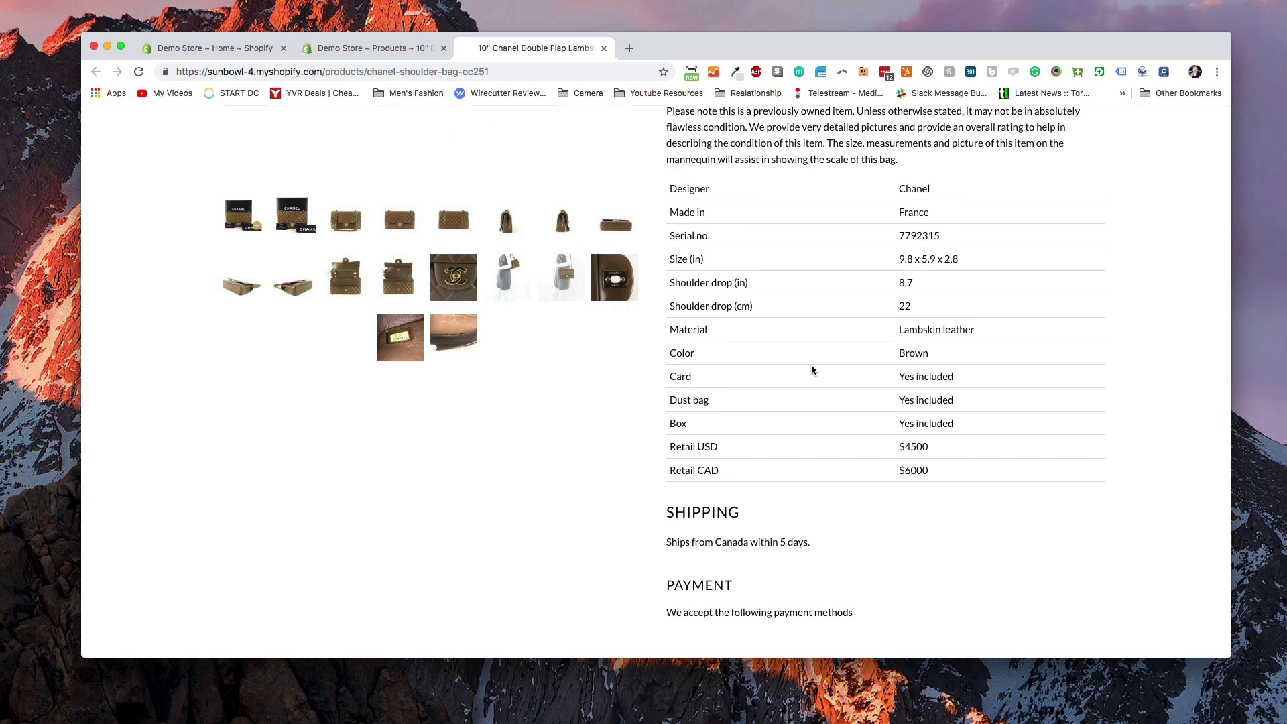
scroll(811, 370, down, 1)
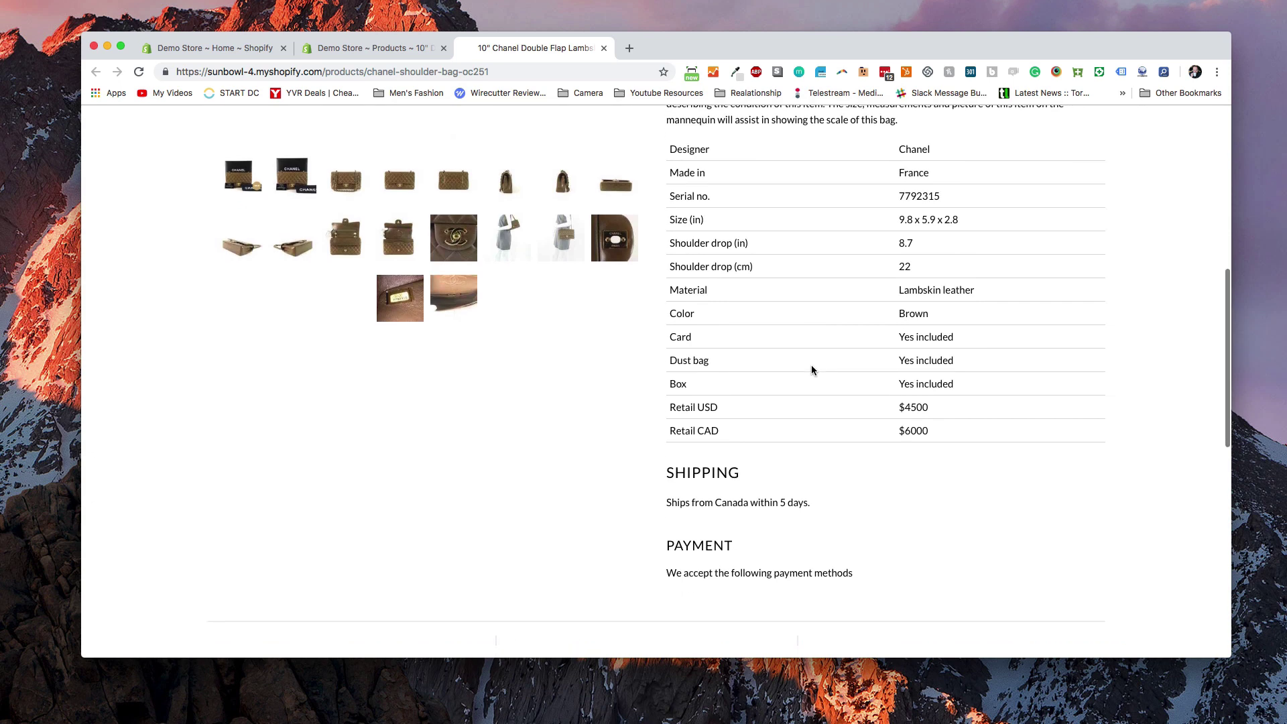
Review the same bag's description and embedded specification table in the product editor
click(413, 50)
scroll(568, 485, down, 10)
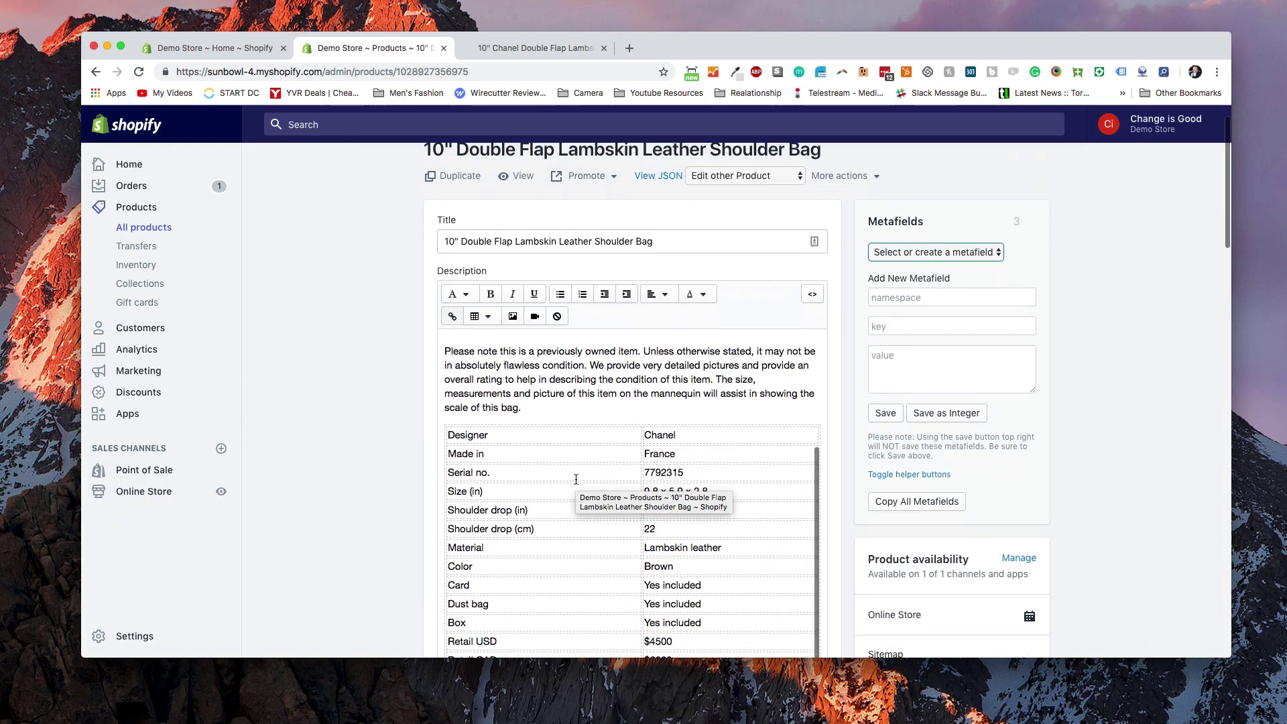
scroll(568, 485, down, 5)
scroll(567, 484, up, 5)
scroll(647, 464, down, 2)
scroll(630, 436, up, 1)
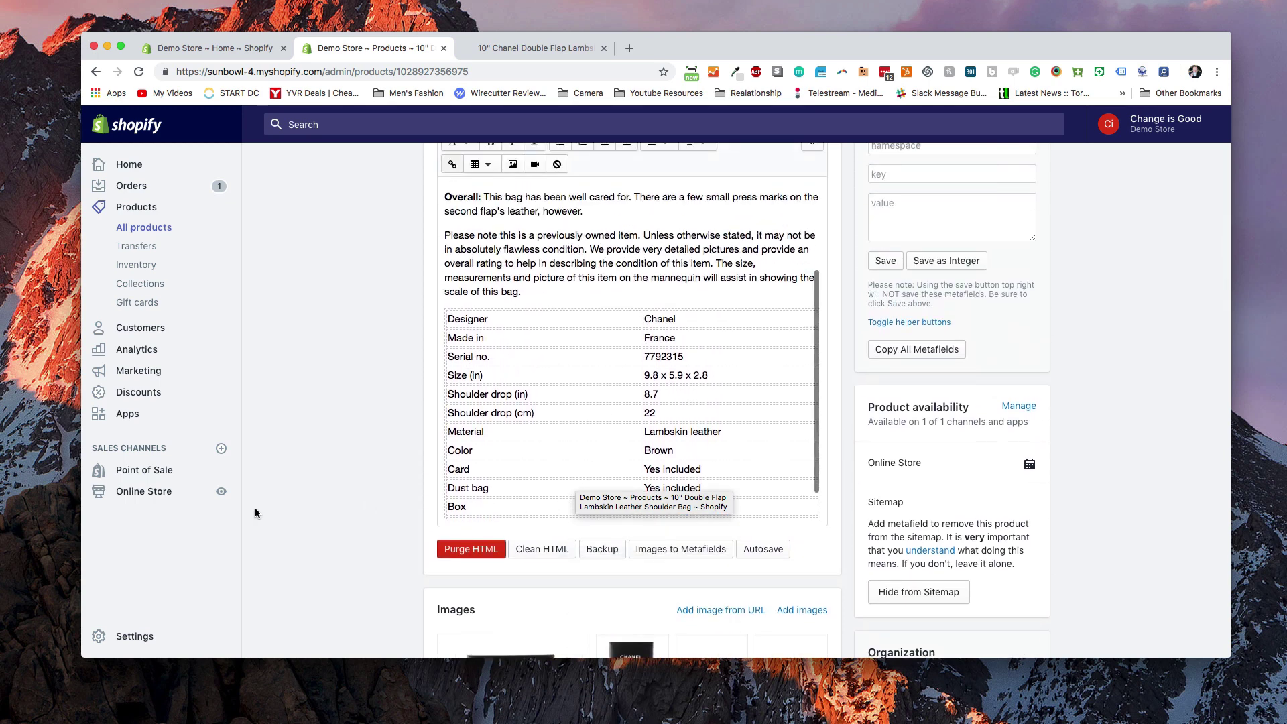
Open the code editor for the Pipeline 3.0 ( Active ) theme of the online store
click(181, 504)
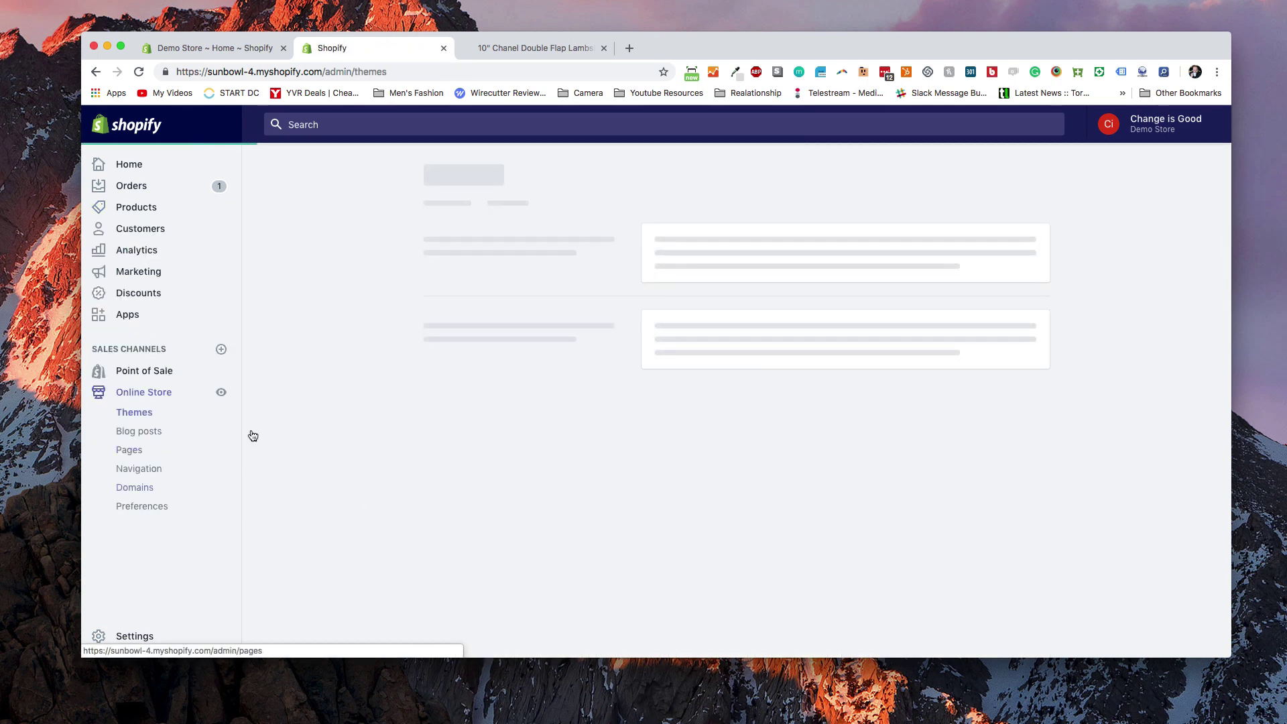
click(951, 268)
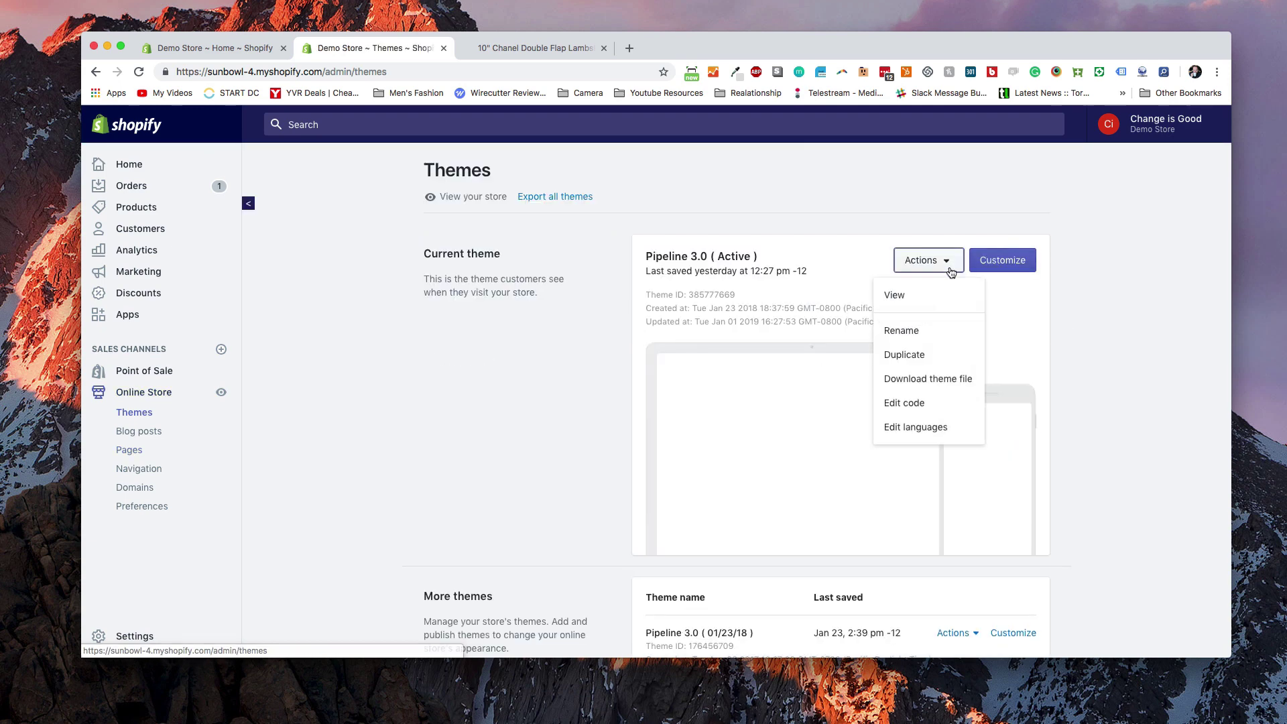
click(925, 402)
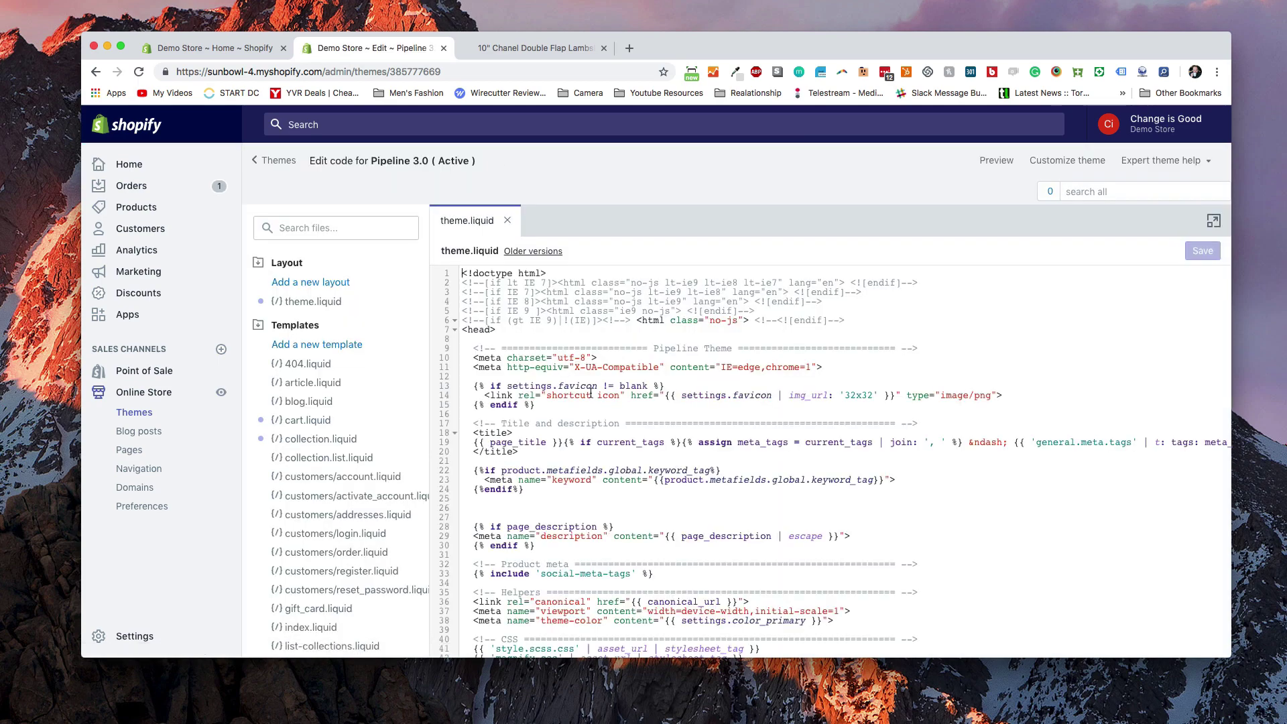
Open the product.liquid template for editing
scroll(591, 393, down, 5)
scroll(291, 382, down, 3)
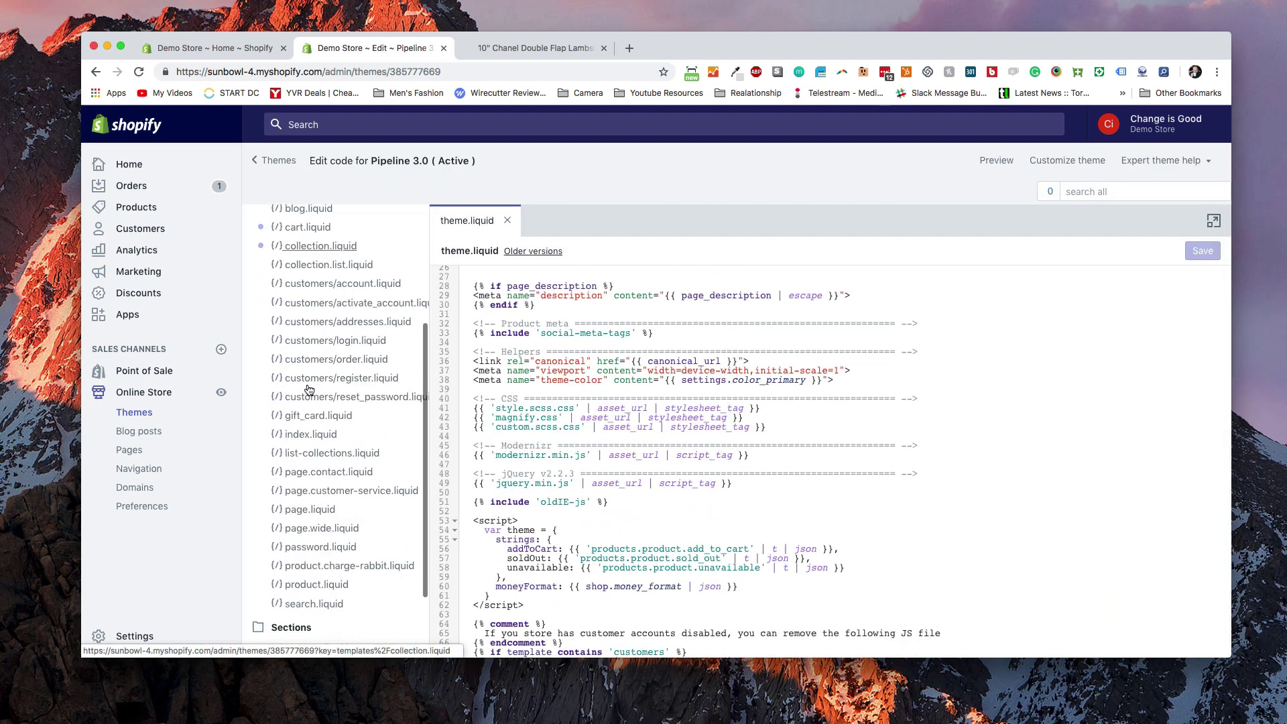
scroll(307, 387, down, 1)
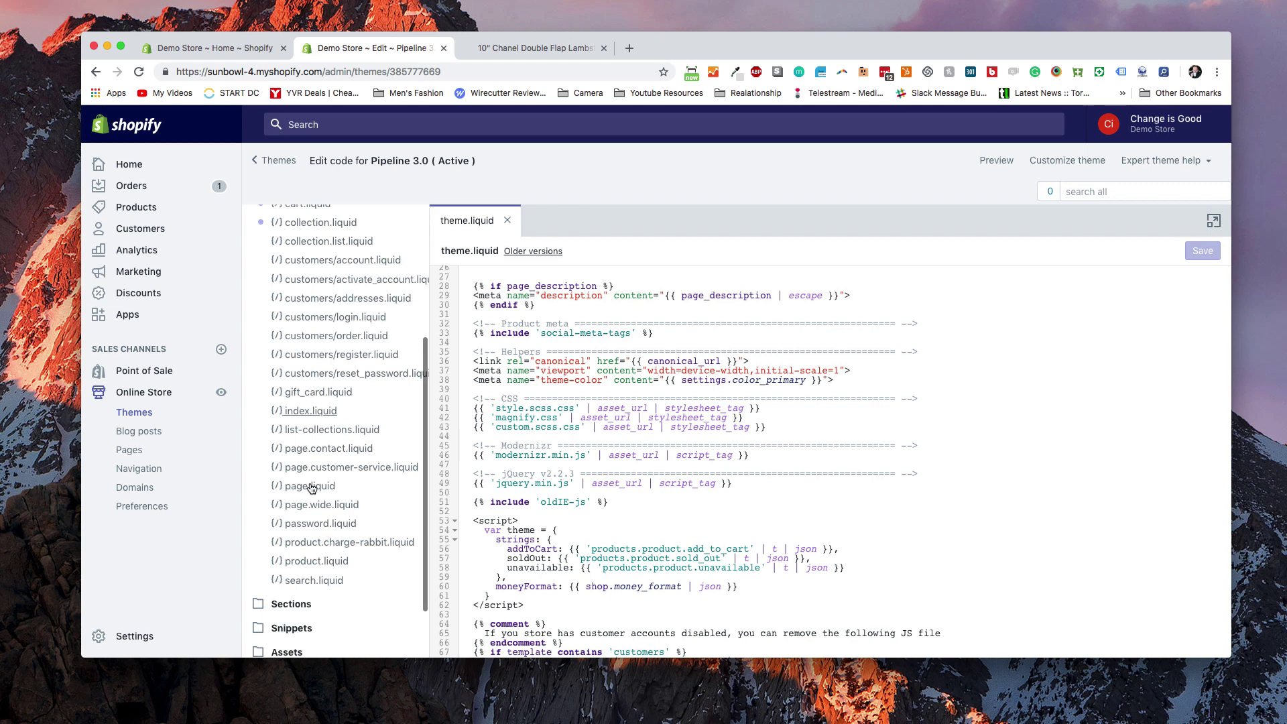
click(316, 561)
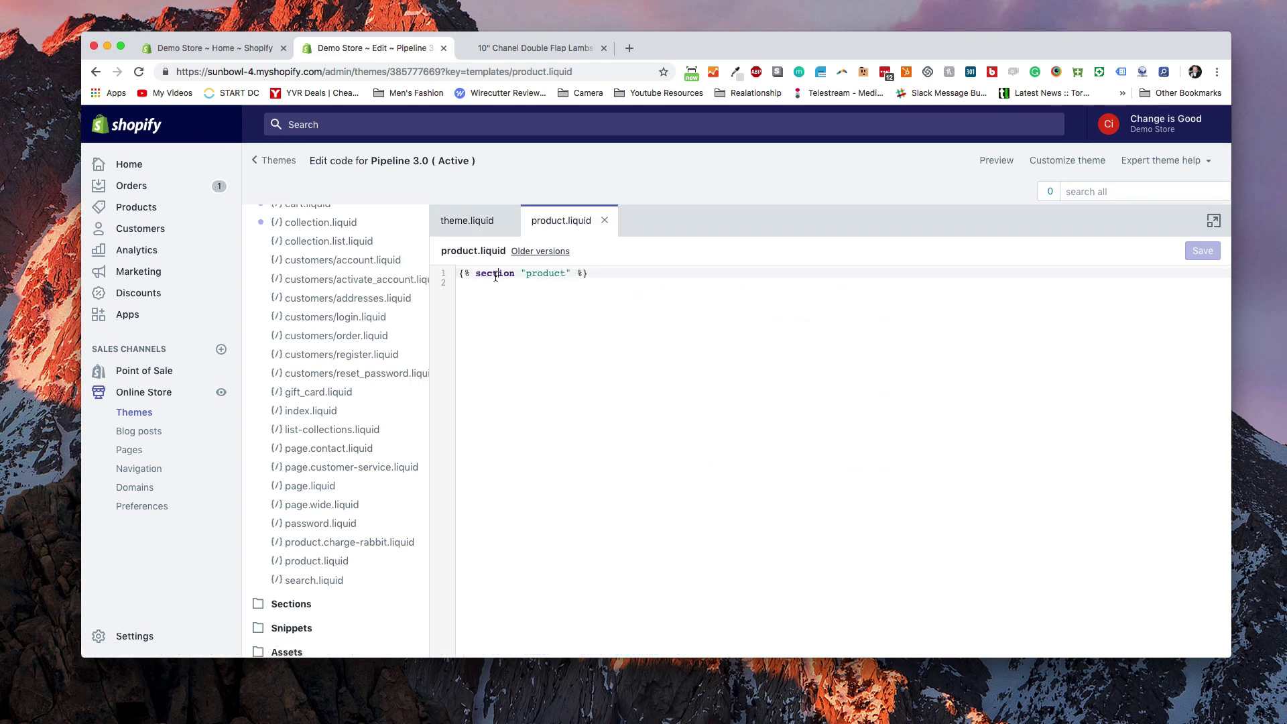
Open the product.liquid section referenced by the template and look through its markup and schema settings
click(290, 605)
scroll(336, 441, down, 6)
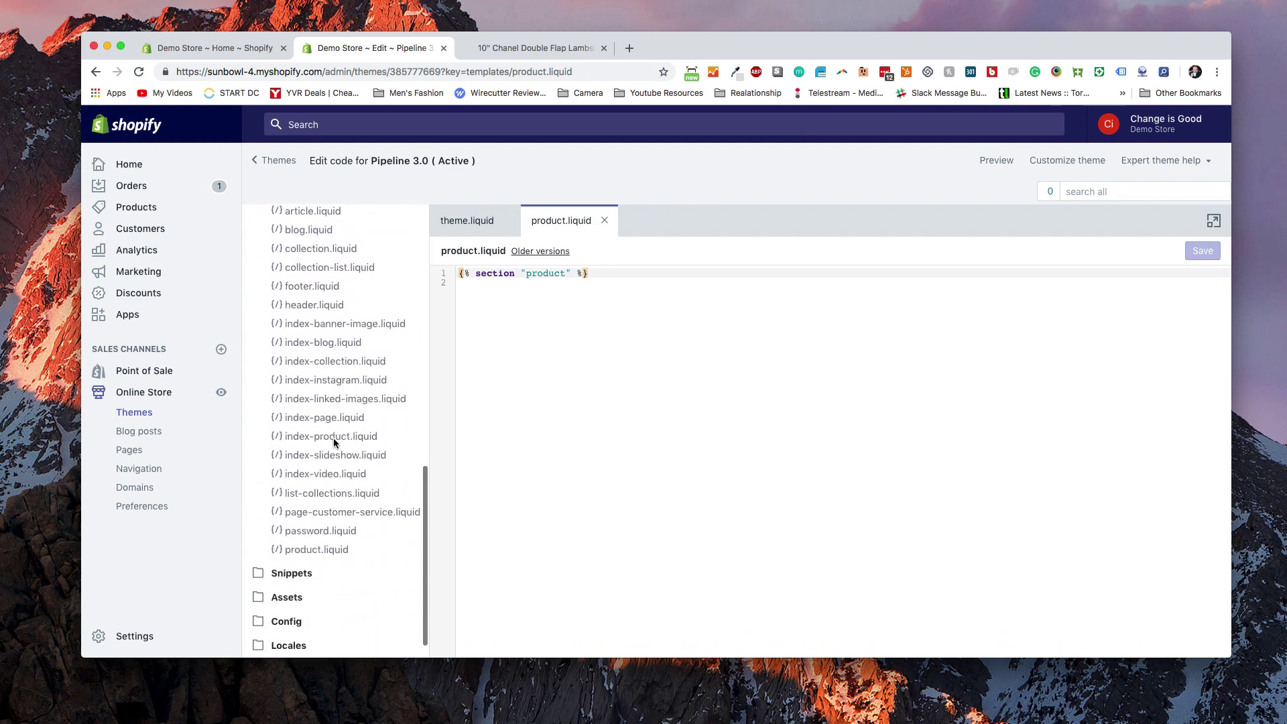
click(319, 548)
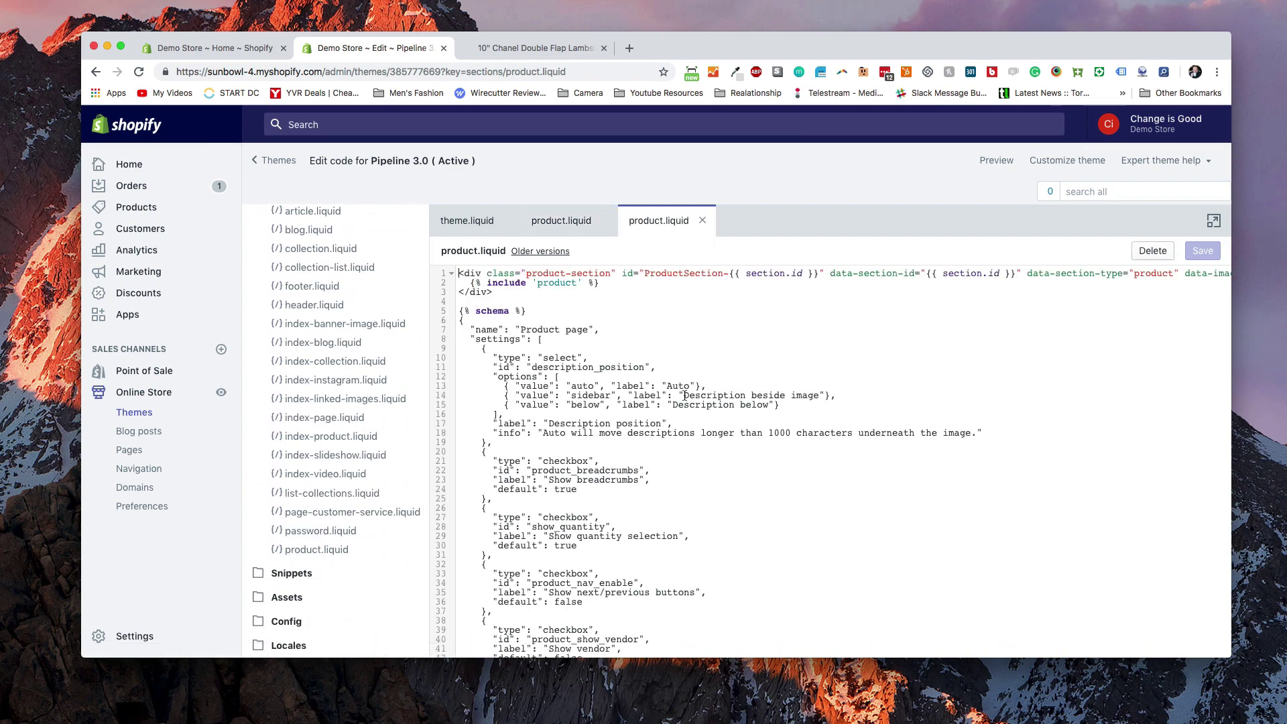
scroll(636, 338, down, 15)
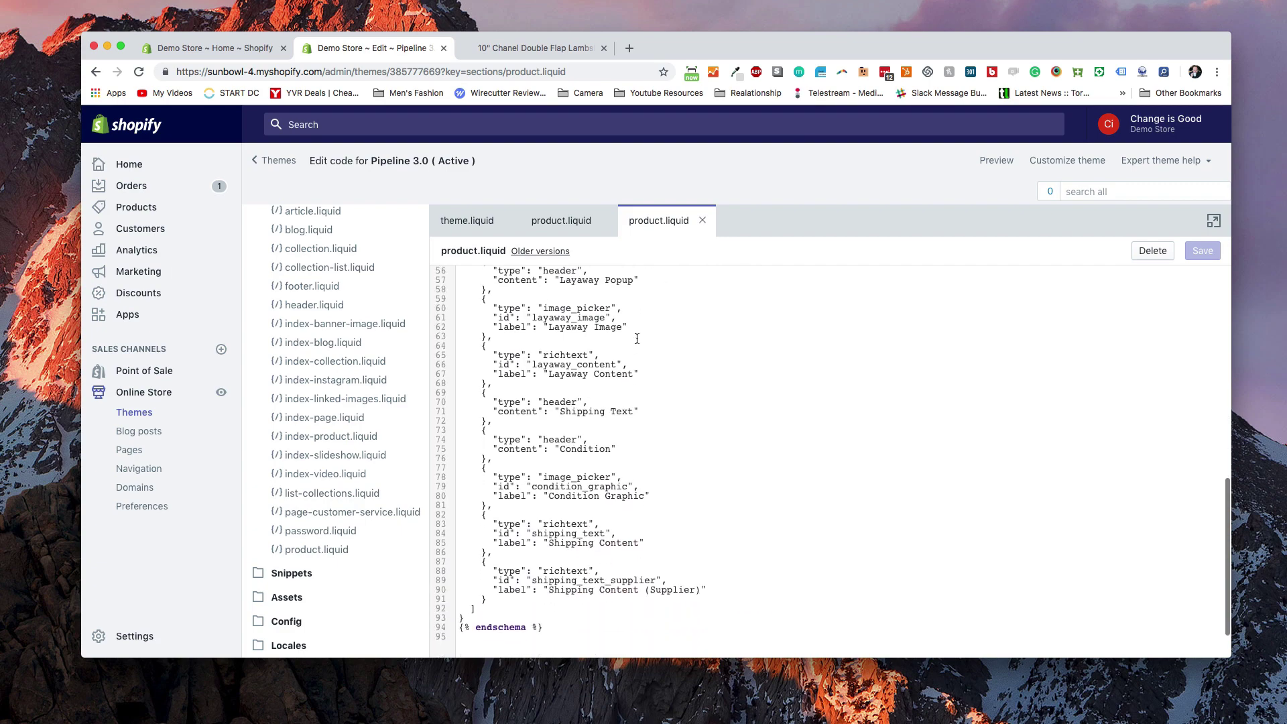
scroll(636, 338, up, 15)
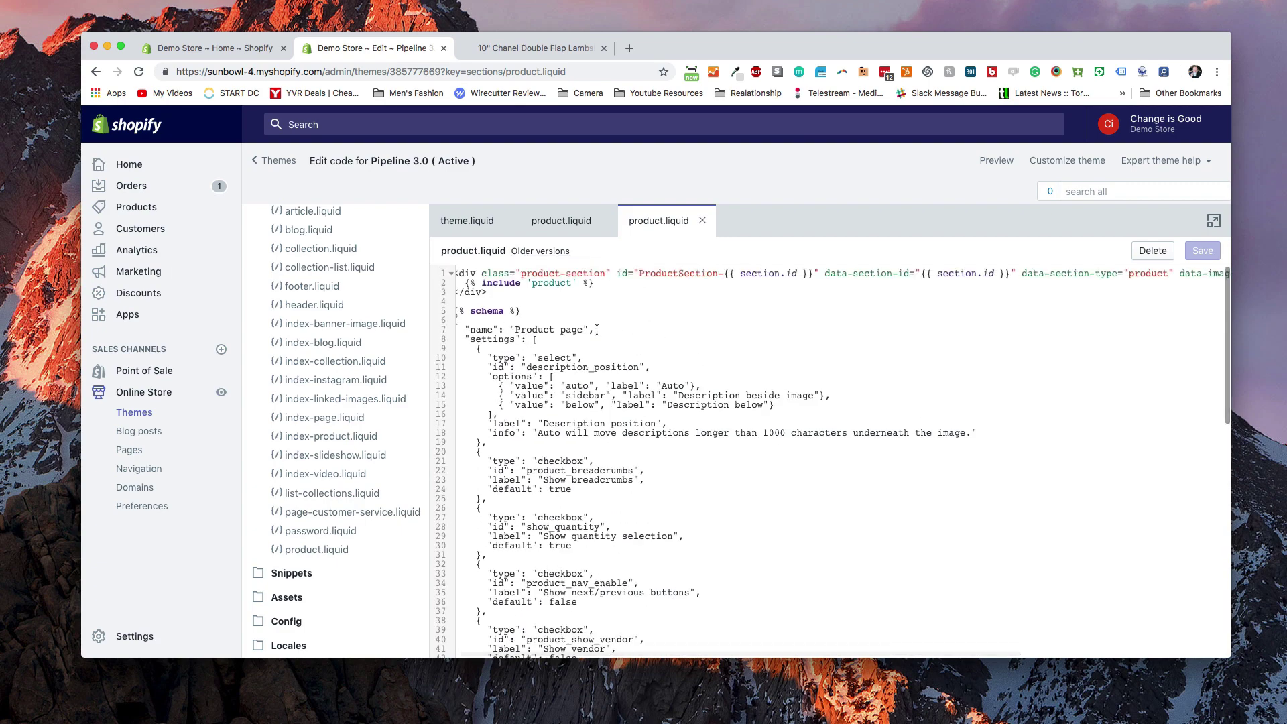
scroll(802, 308, right, 5)
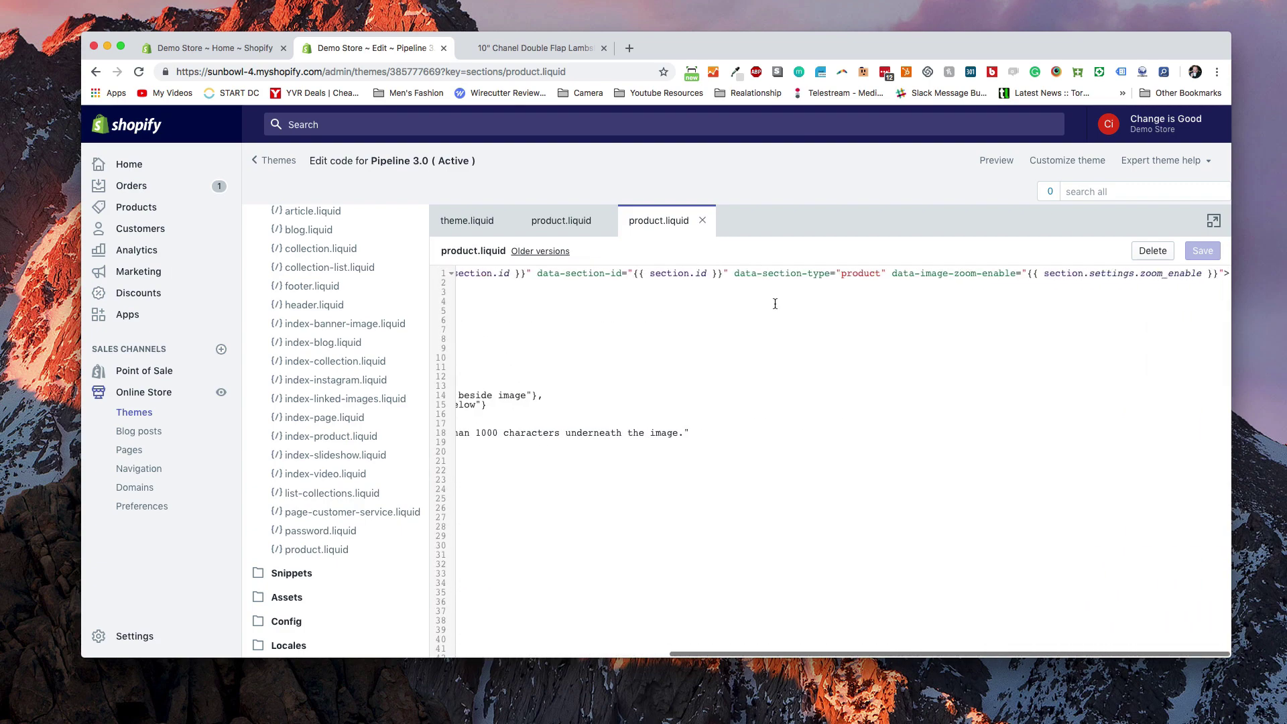
scroll(775, 304, left, 5)
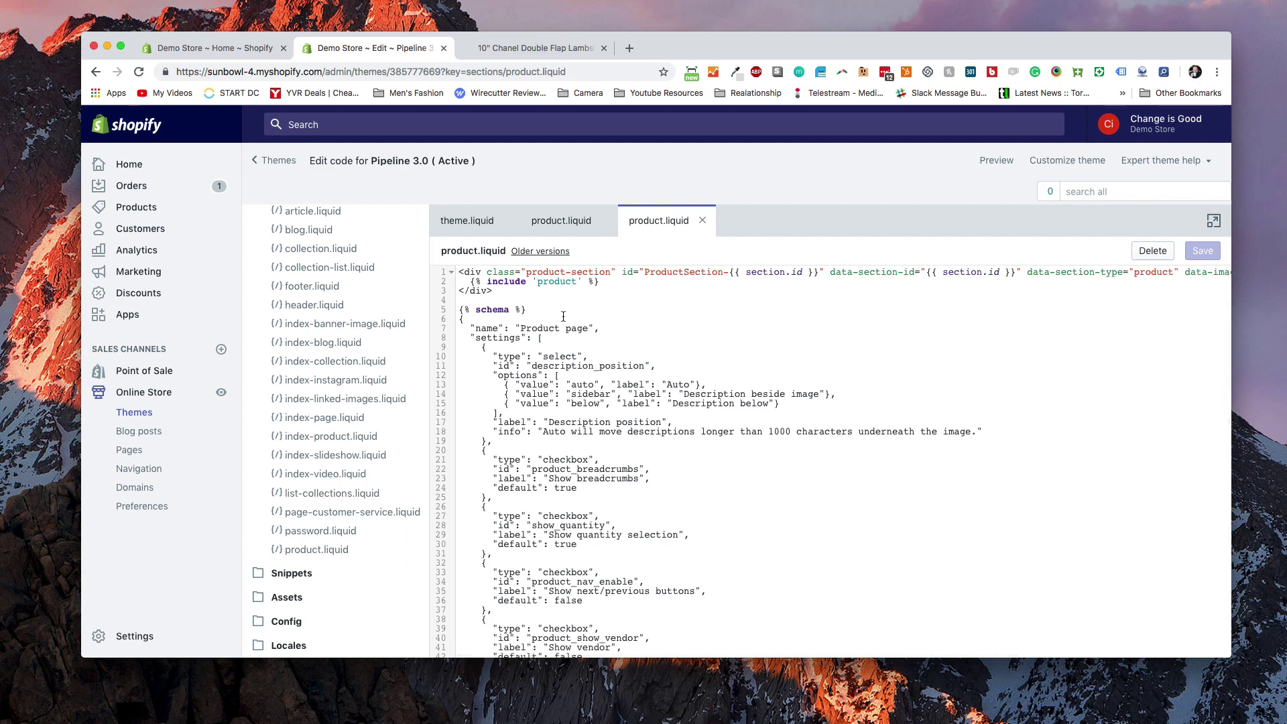
Open the product.liquid snippet that the product section includes
double_click(551, 284)
click(291, 575)
scroll(339, 453, down, 3)
scroll(339, 453, down, 6)
click(332, 380)
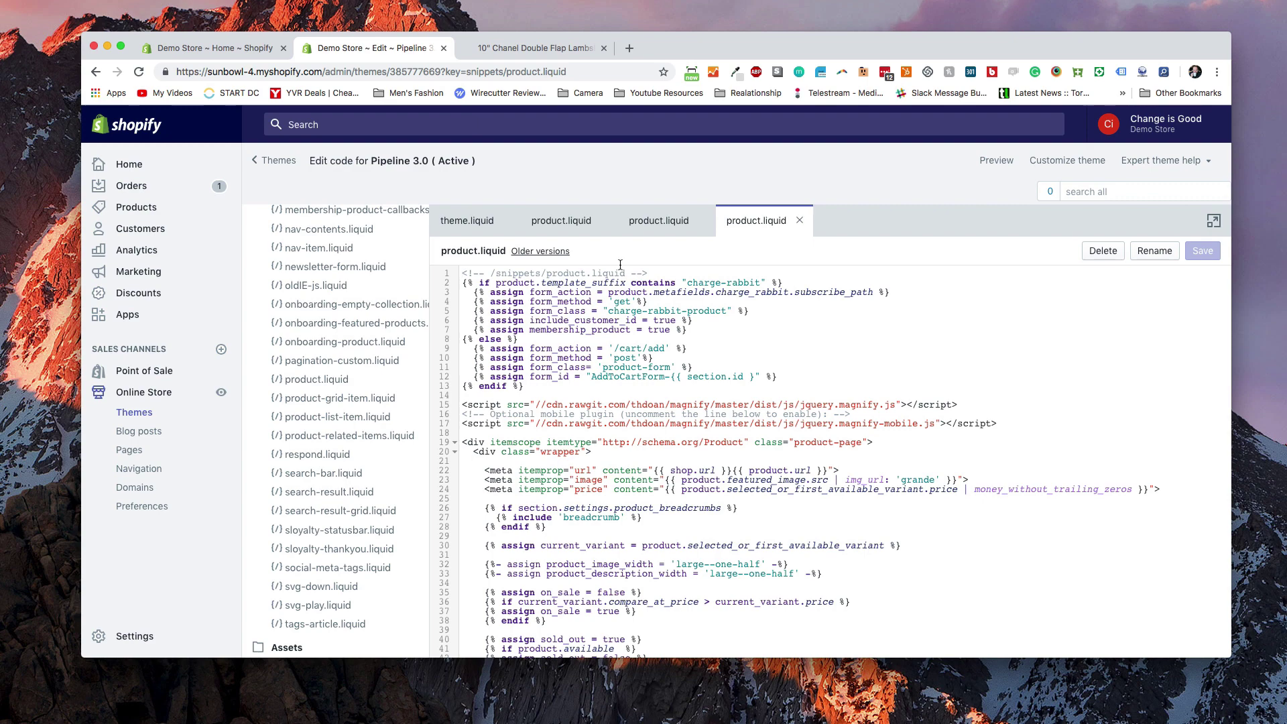
Trace the chain of product.liquid files from the template through the section to the snippet
click(657, 228)
click(566, 223)
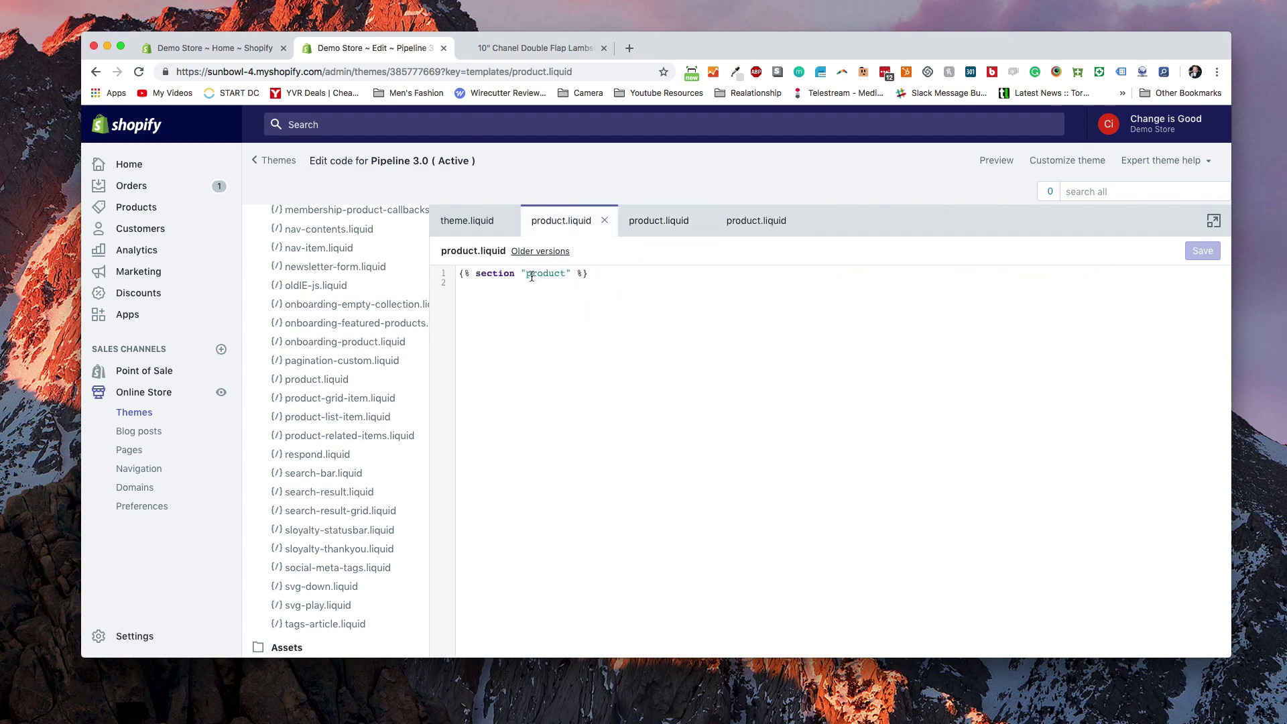
click(630, 231)
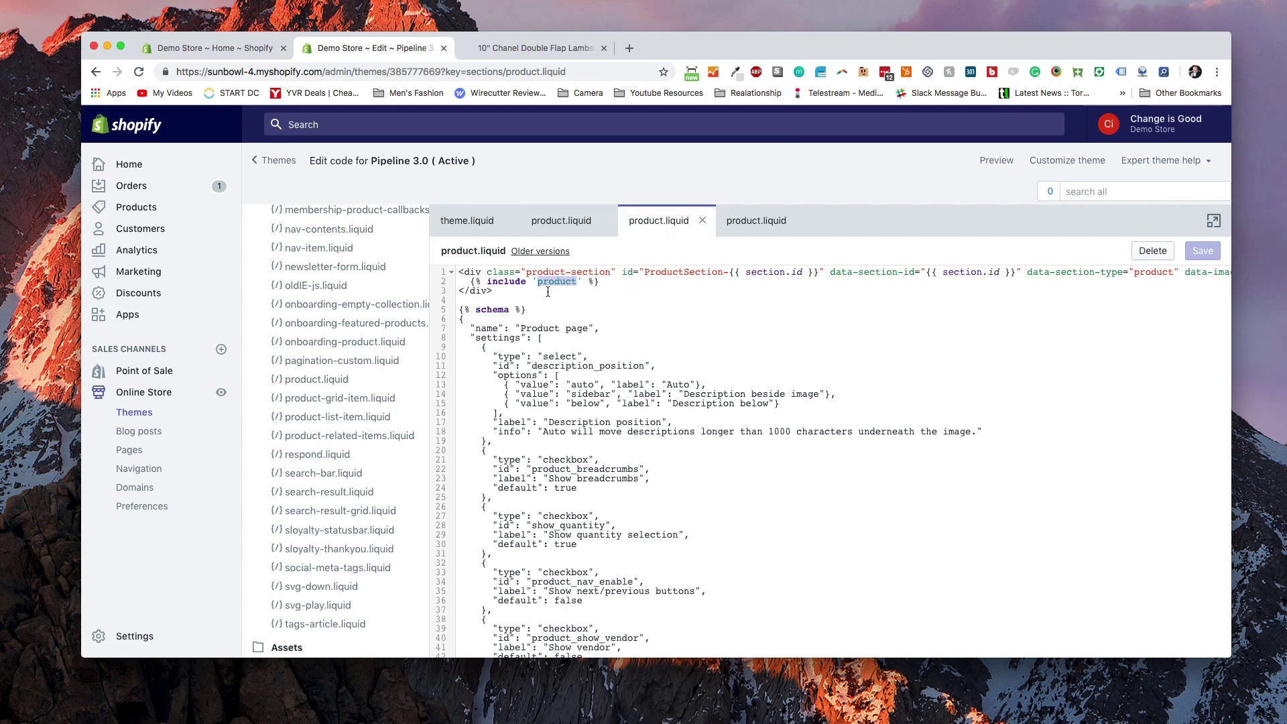
click(744, 221)
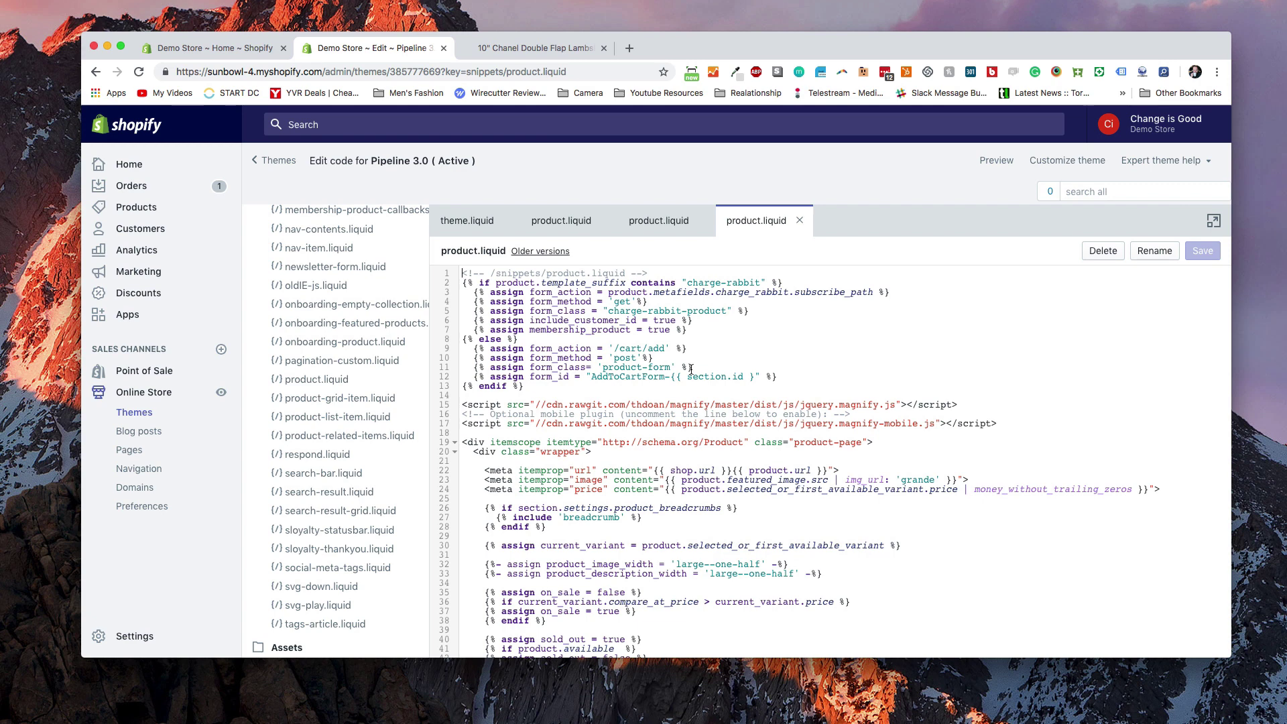
Search the product.liquid snippet for "shipping" to locate the product__shipping block, and close the search
scroll(590, 375, down, 5)
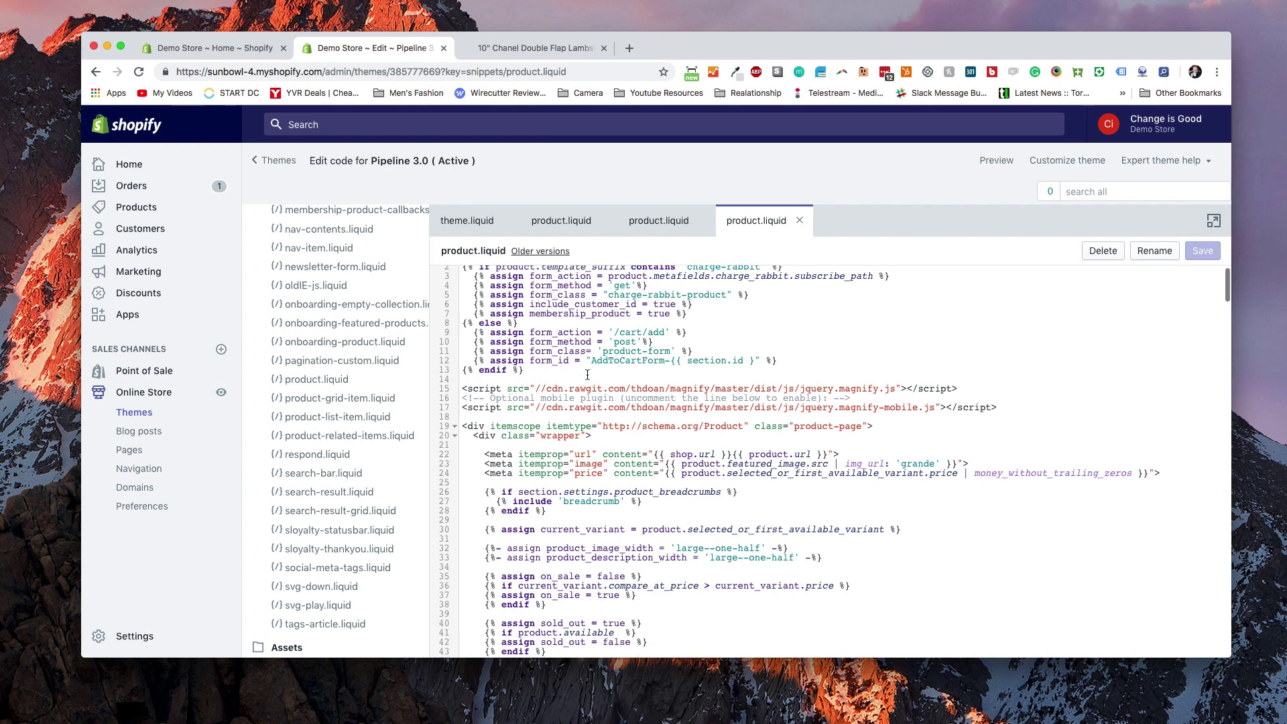
scroll(588, 375, down, 20)
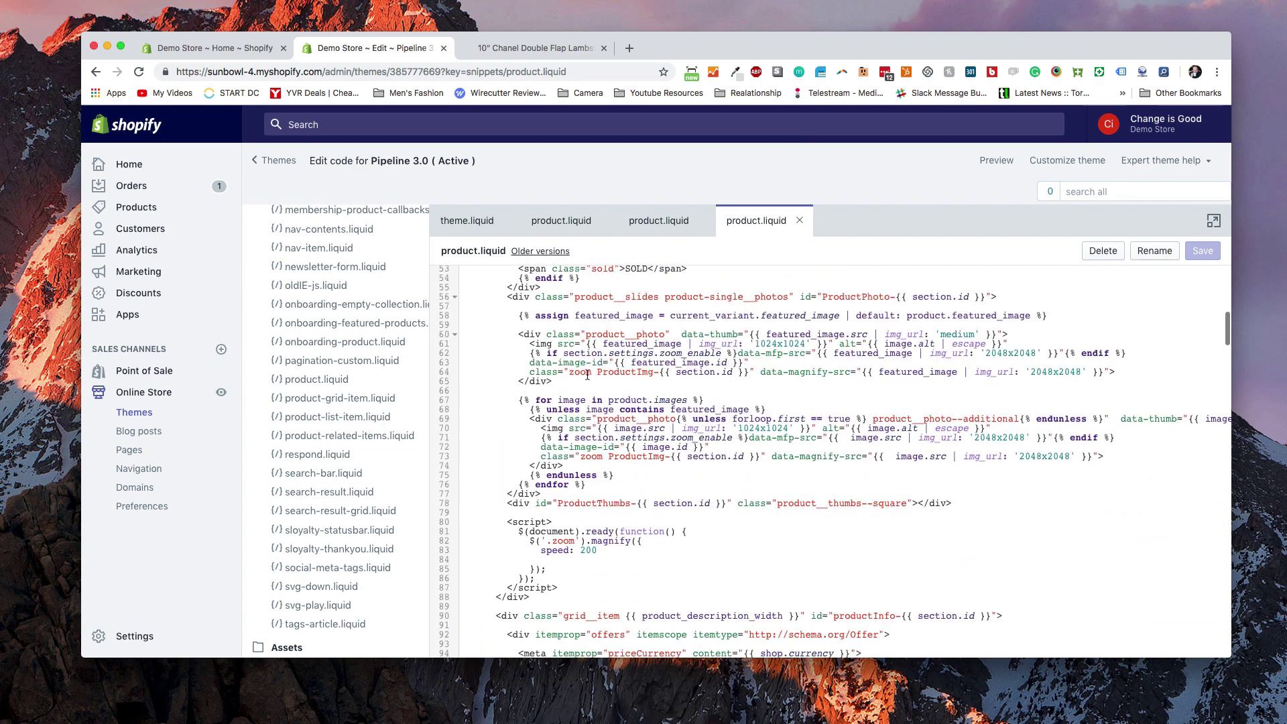
scroll(588, 374, down, 20)
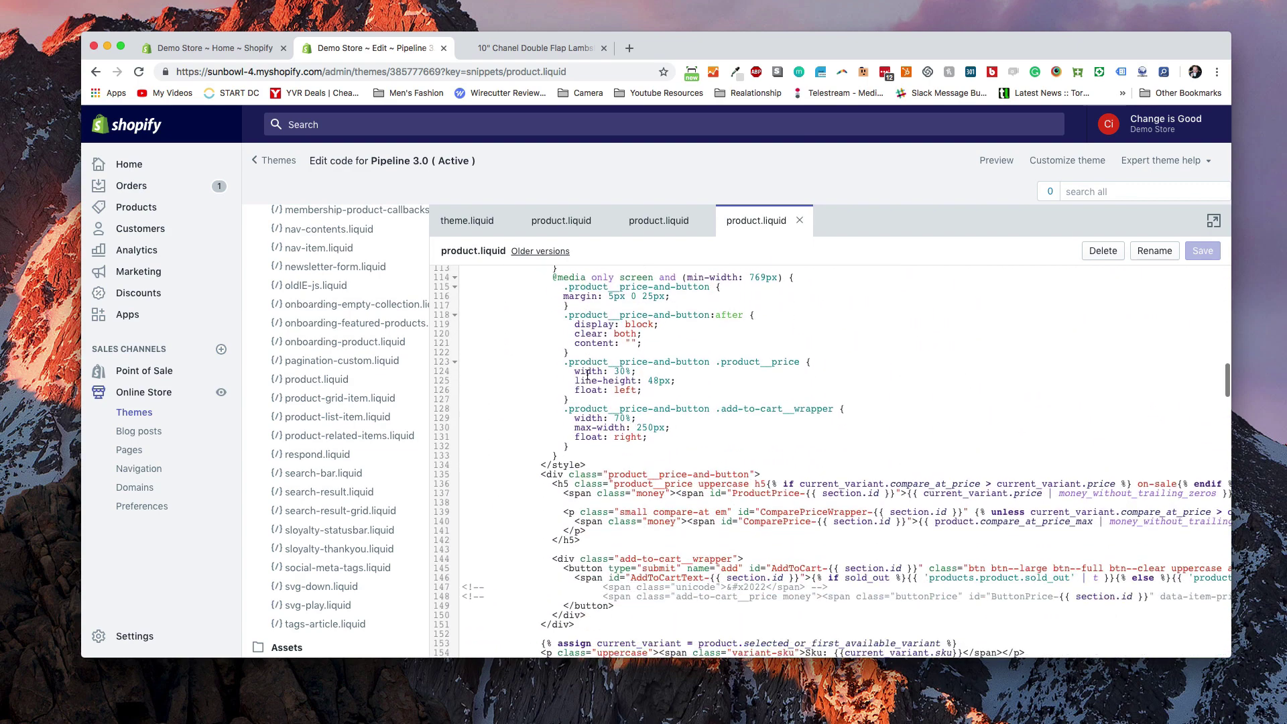
scroll(587, 374, down, 1)
key(super+f)
text(shipping)
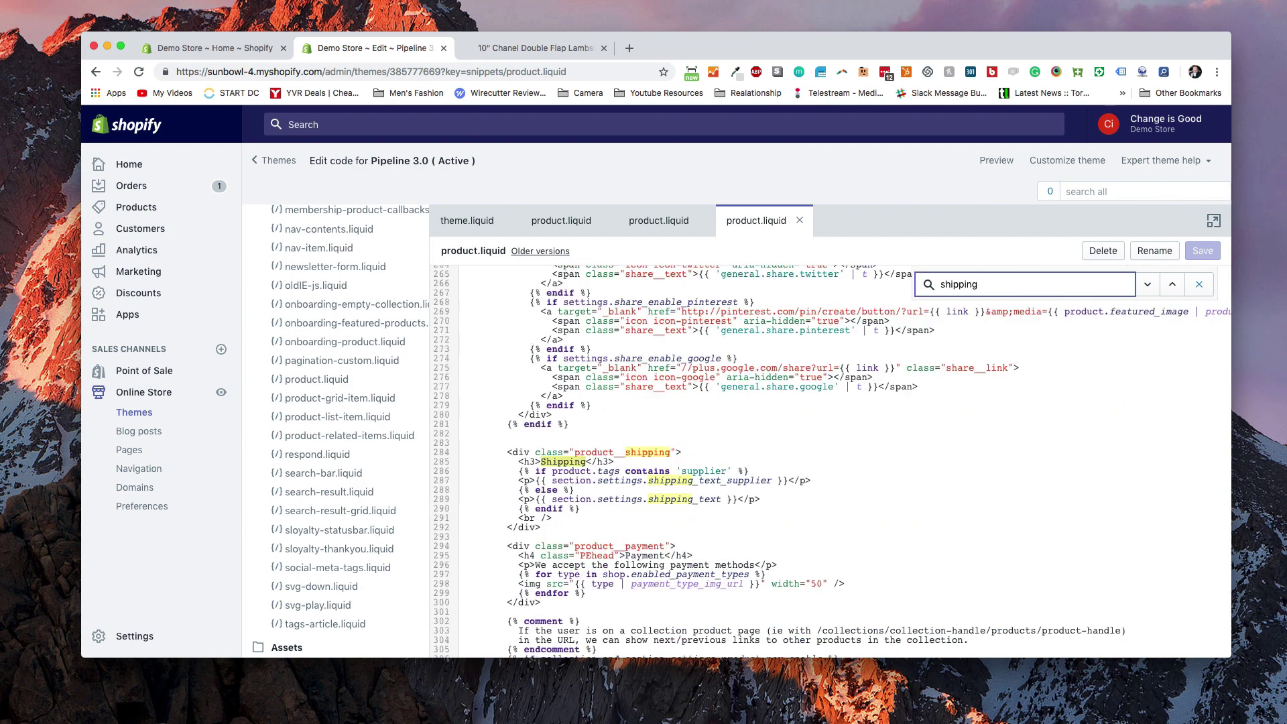
click(652, 448)
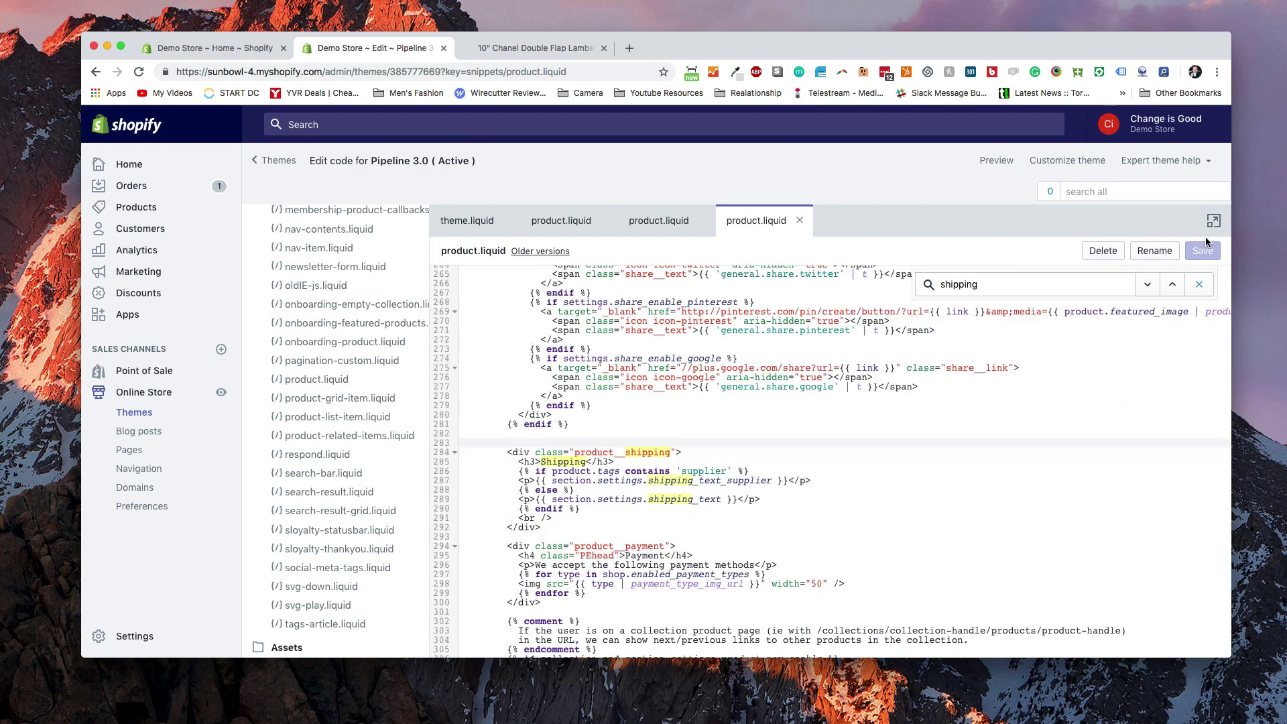
click(1200, 285)
scroll(606, 449, down, 2)
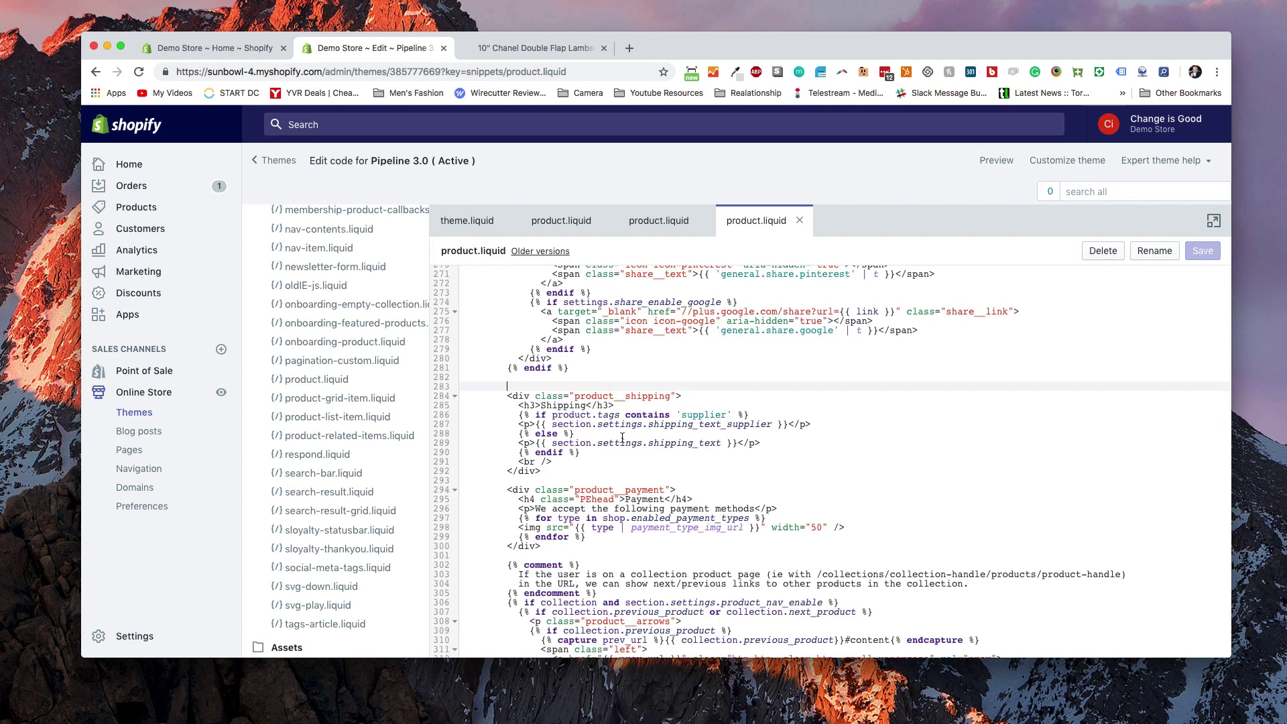
Examine the conditional in the product__shipping block that chooses between shipping_text_supplier and shipping_text
click(642, 424)
triple_click(642, 424)
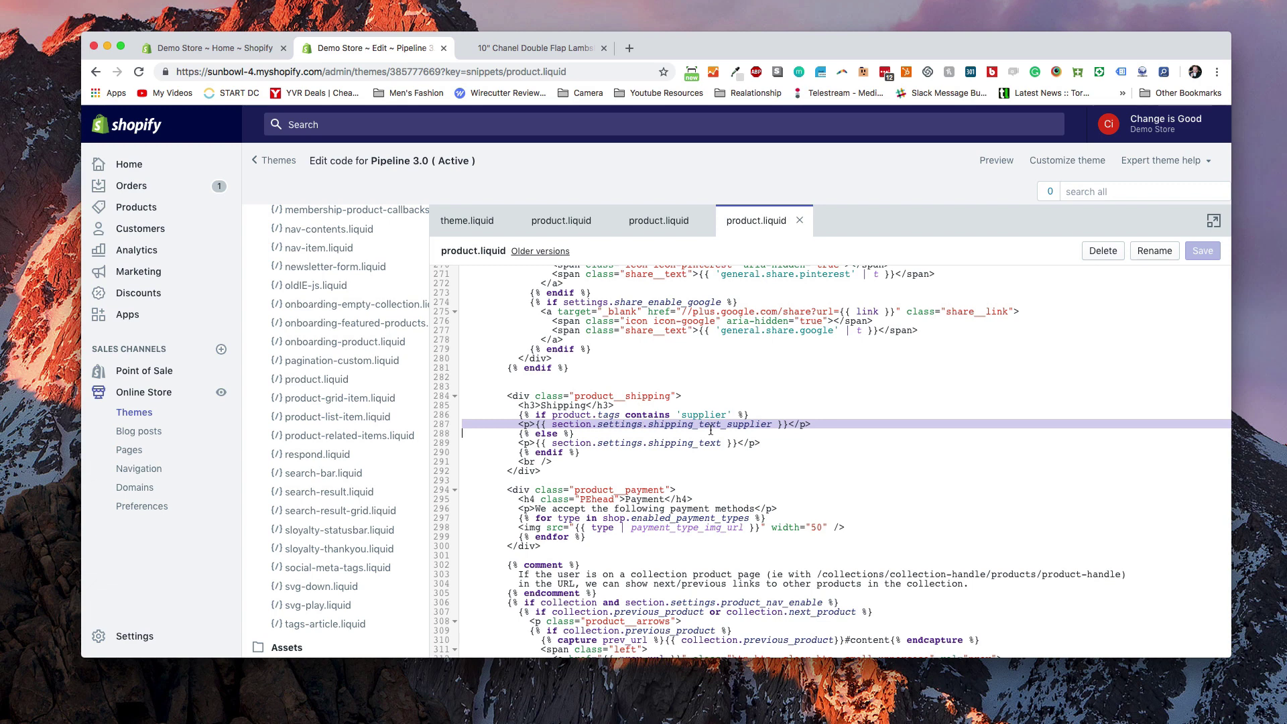
click(553, 433)
click(630, 445)
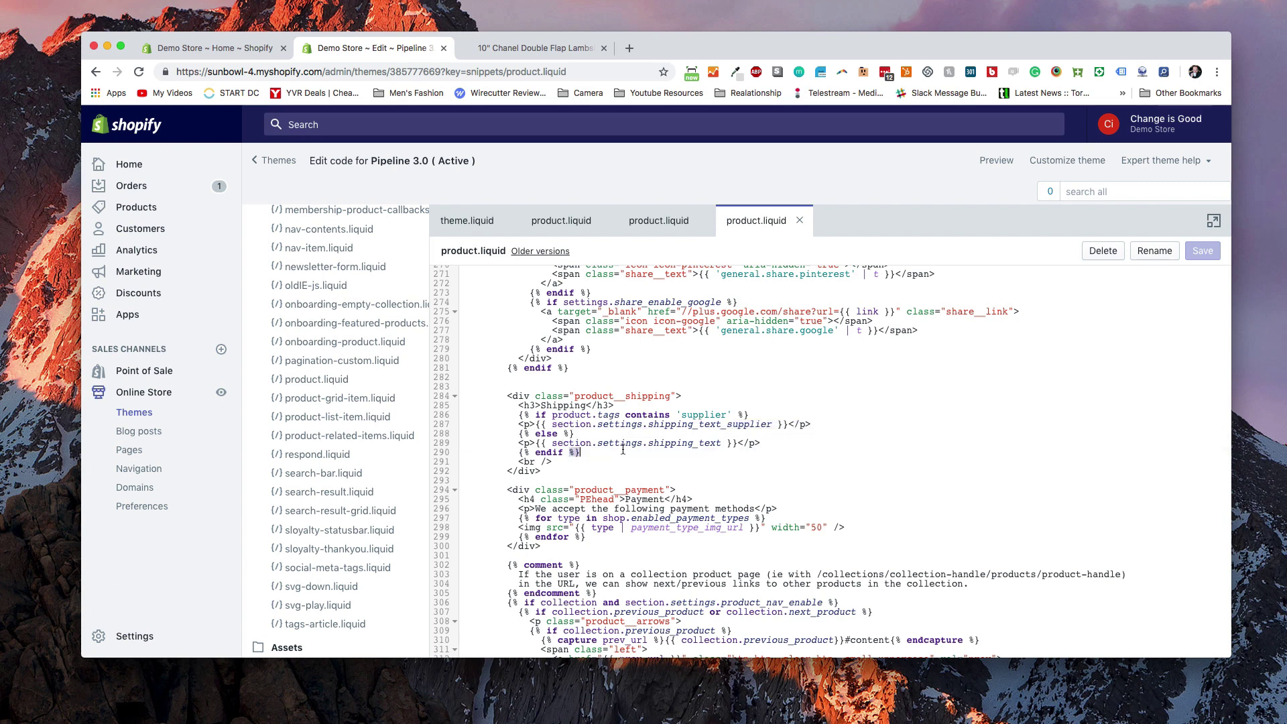
key(Down)
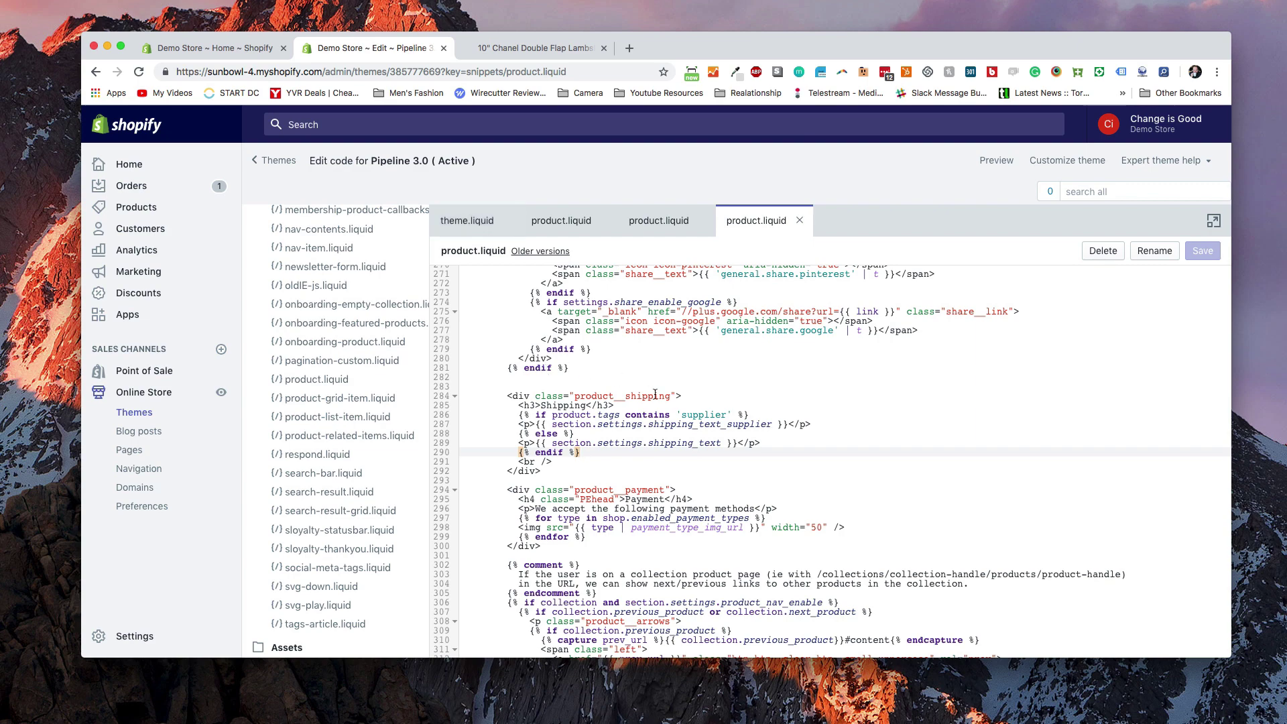
Open the store's Products list in a new browser tab, keeping the theme code open
click(251, 51)
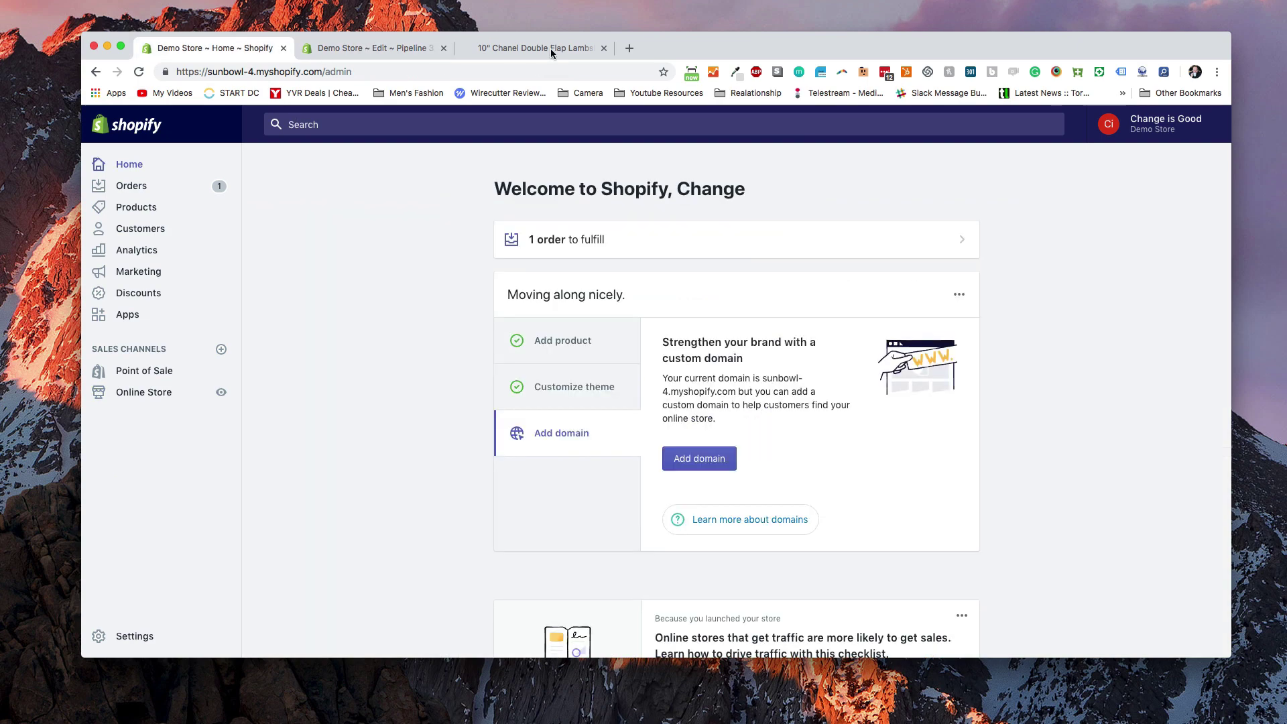
click(419, 49)
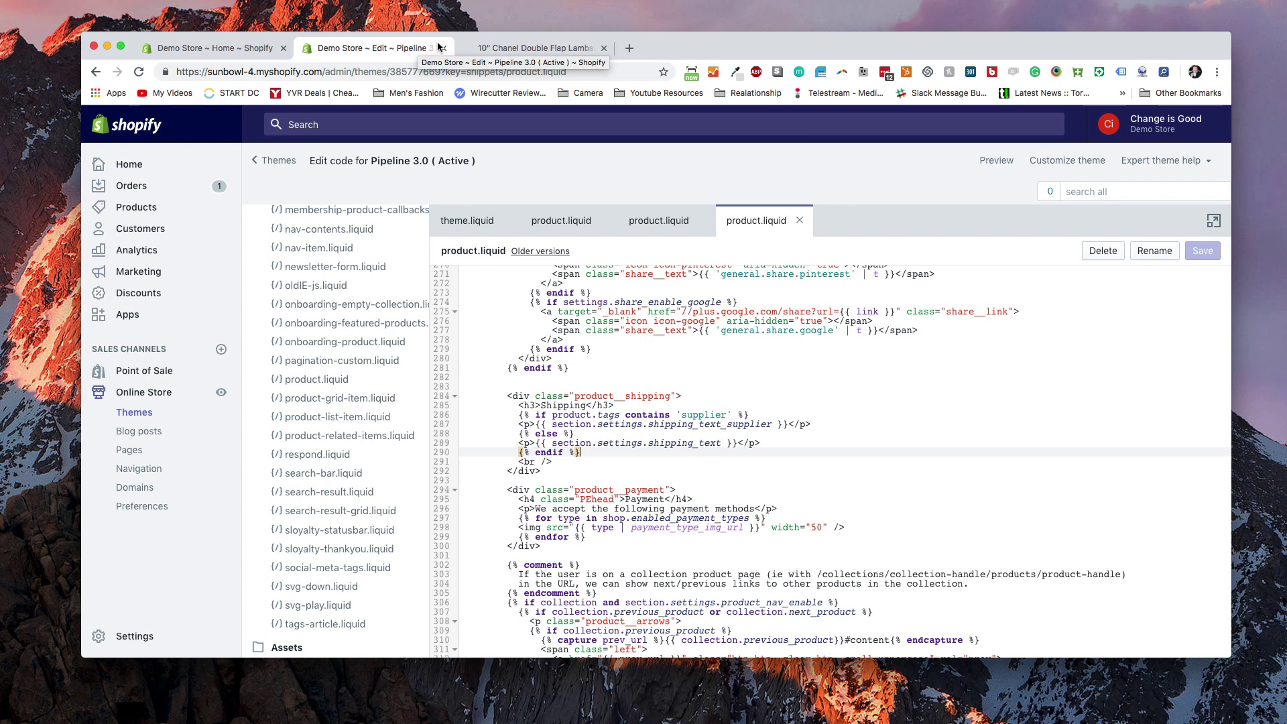
super+click(181, 210)
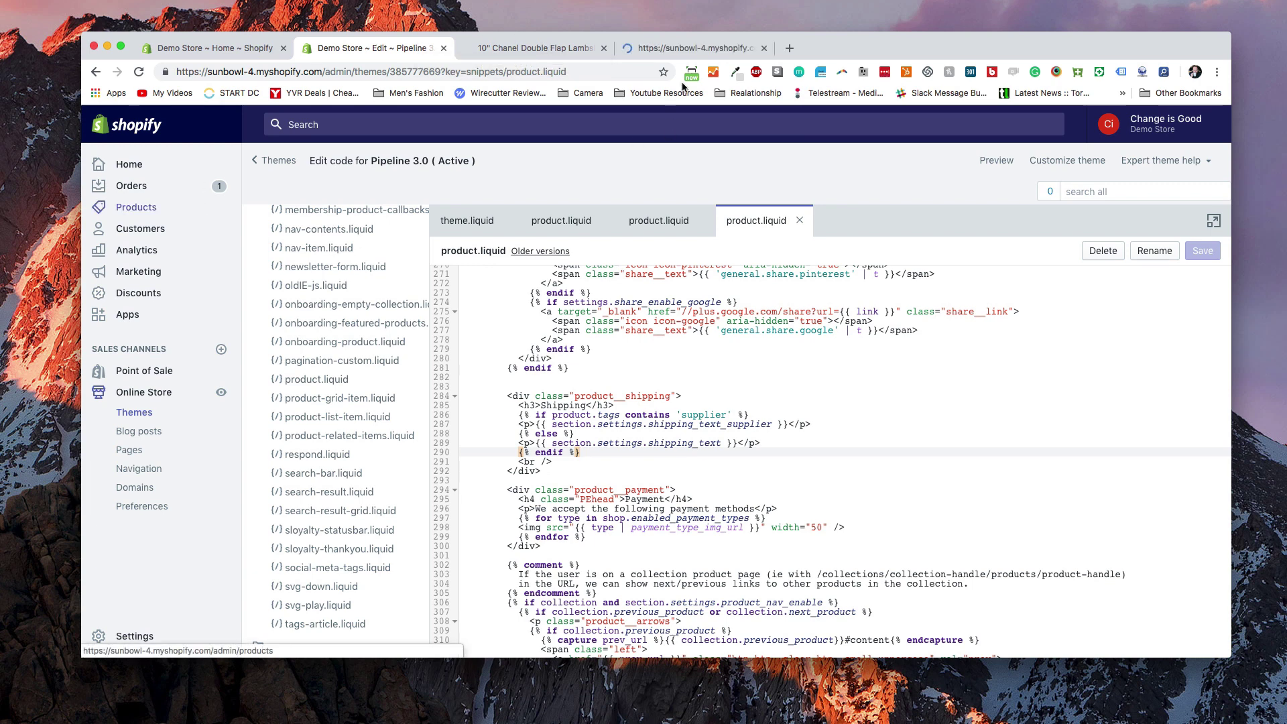
Open the 10" Double Flap Lambskin Leather Shoulder Bag product, load ShopifyFD, and review its list of existing metafields
click(685, 46)
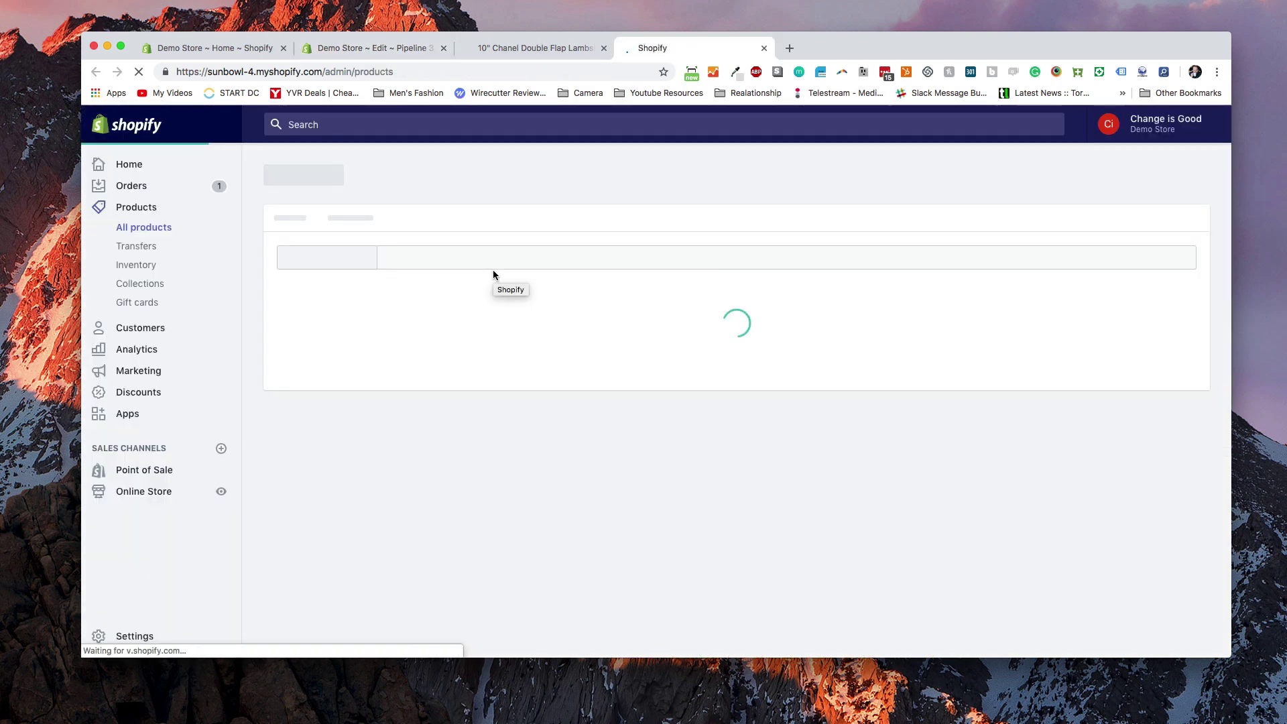
click(467, 361)
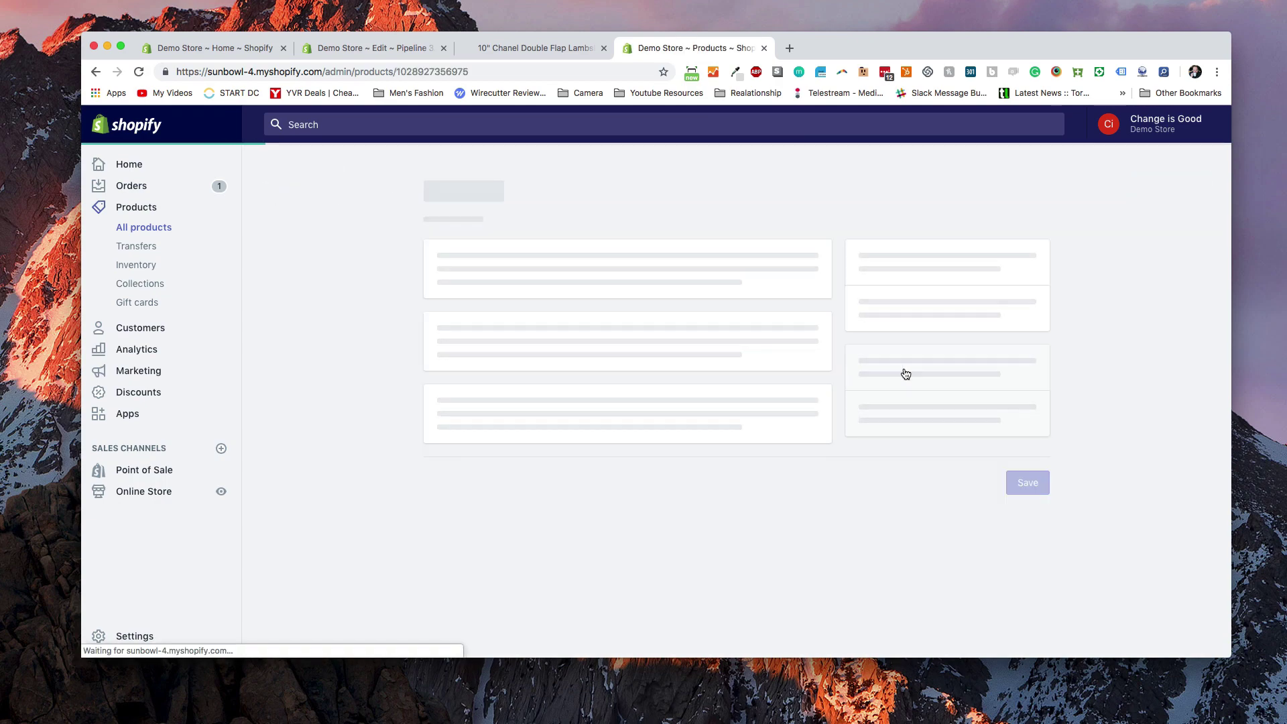
click(1101, 75)
click(979, 295)
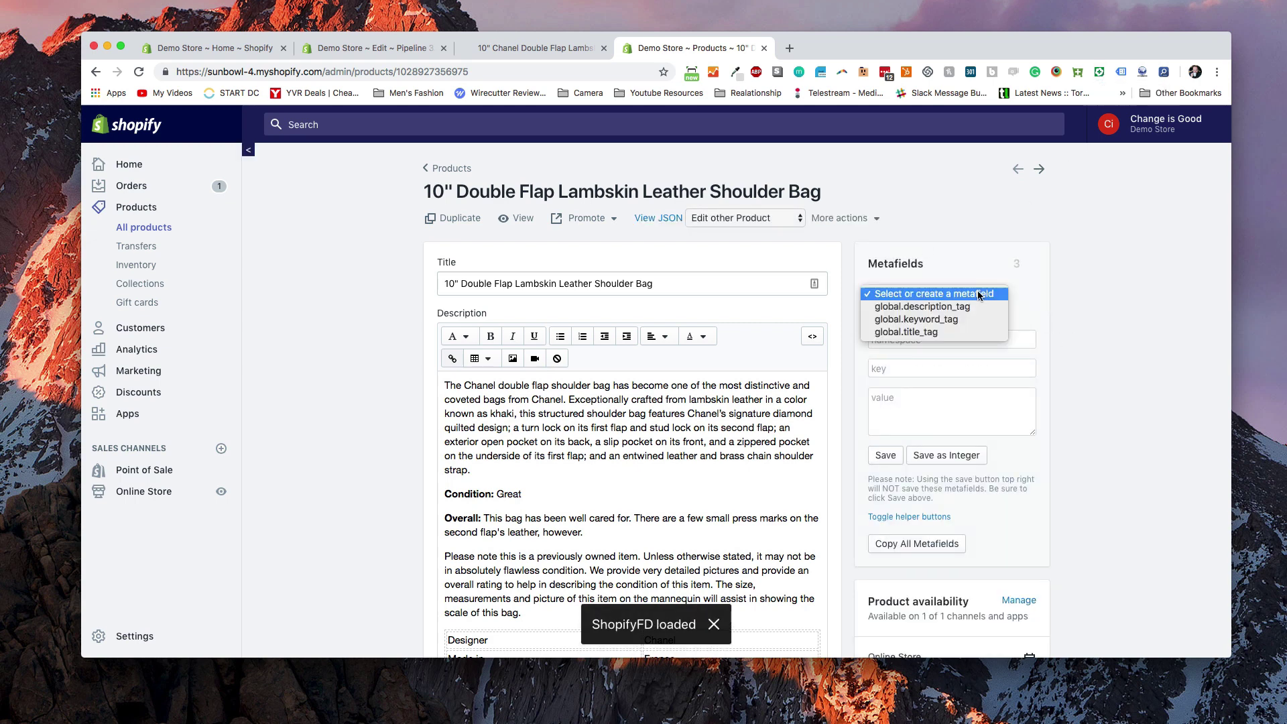
click(1068, 346)
Fill in a new metafield with namespace global, key shipping and value "Free 2 day Shipping"
click(960, 340)
click(927, 368)
click(934, 369)
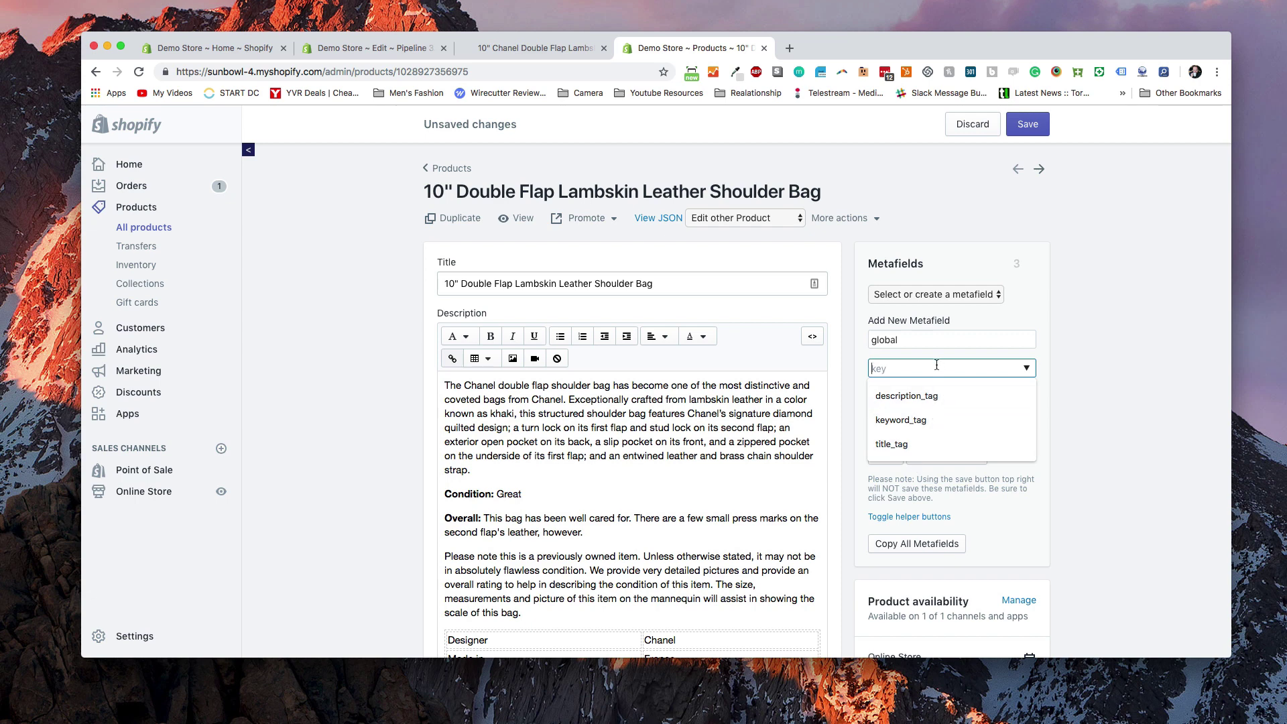
text(shipping)
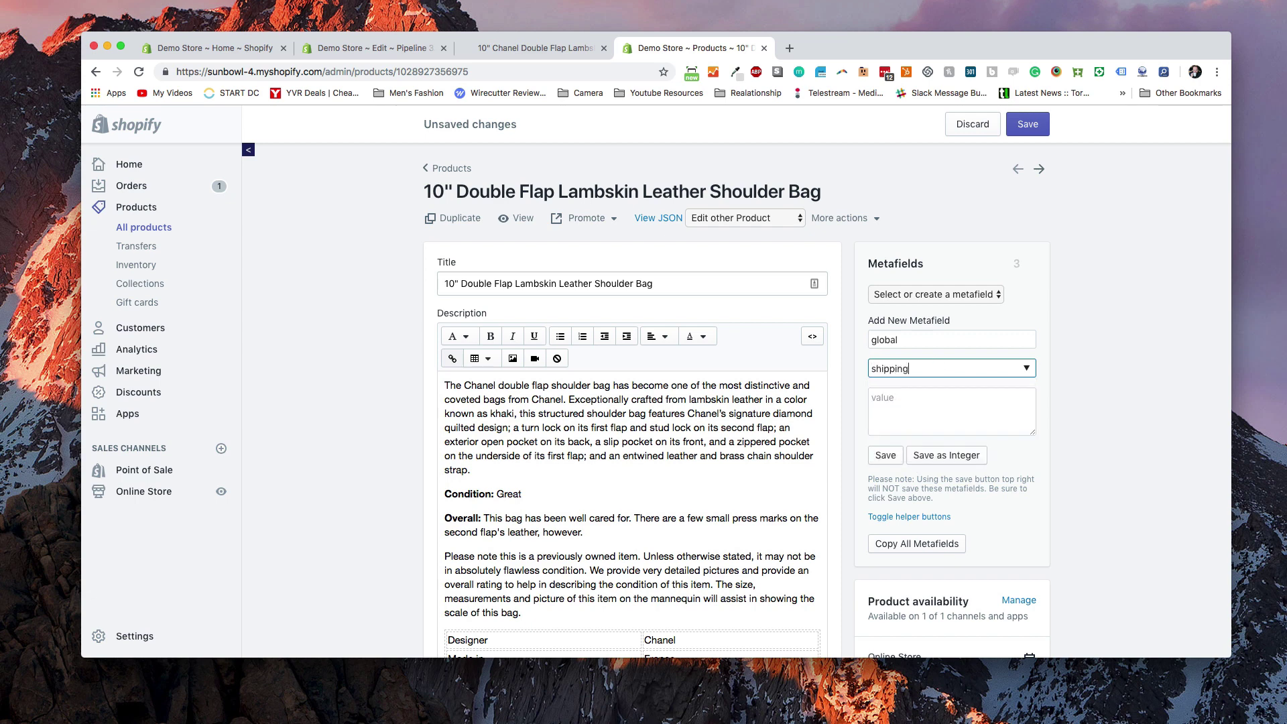
click(930, 400)
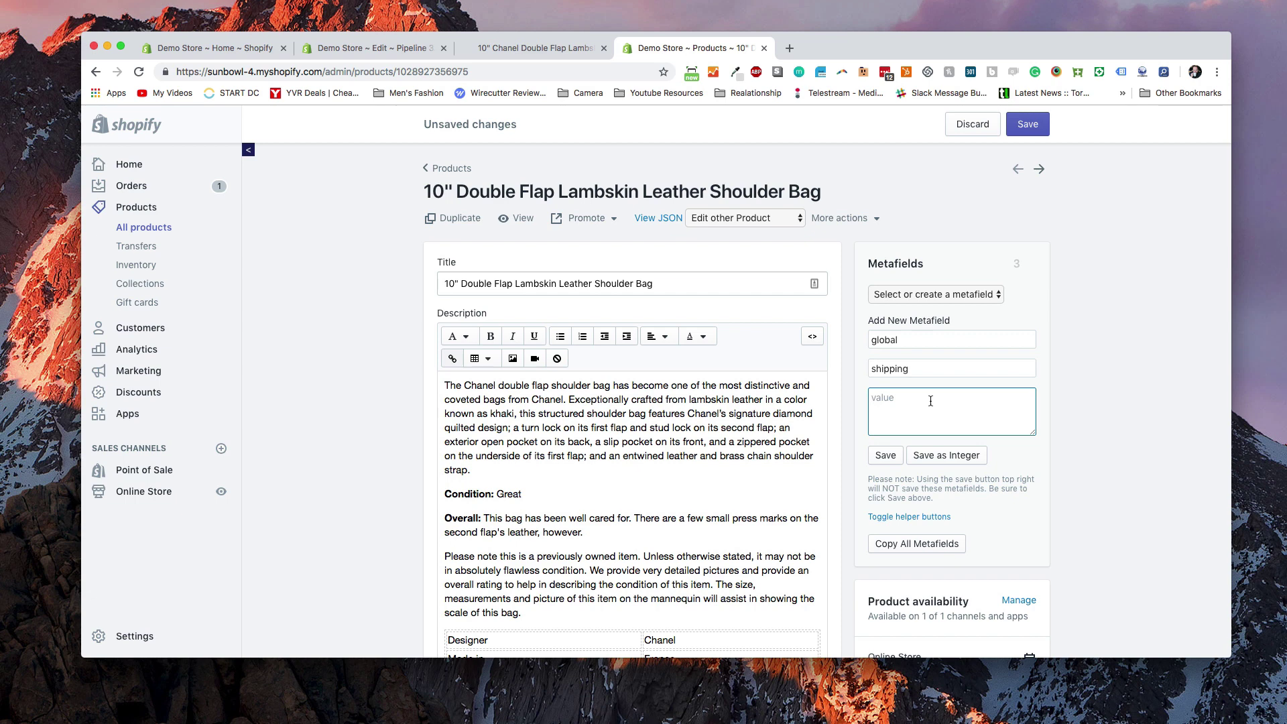
text(Free 2 day shipping)
click(1100, 439)
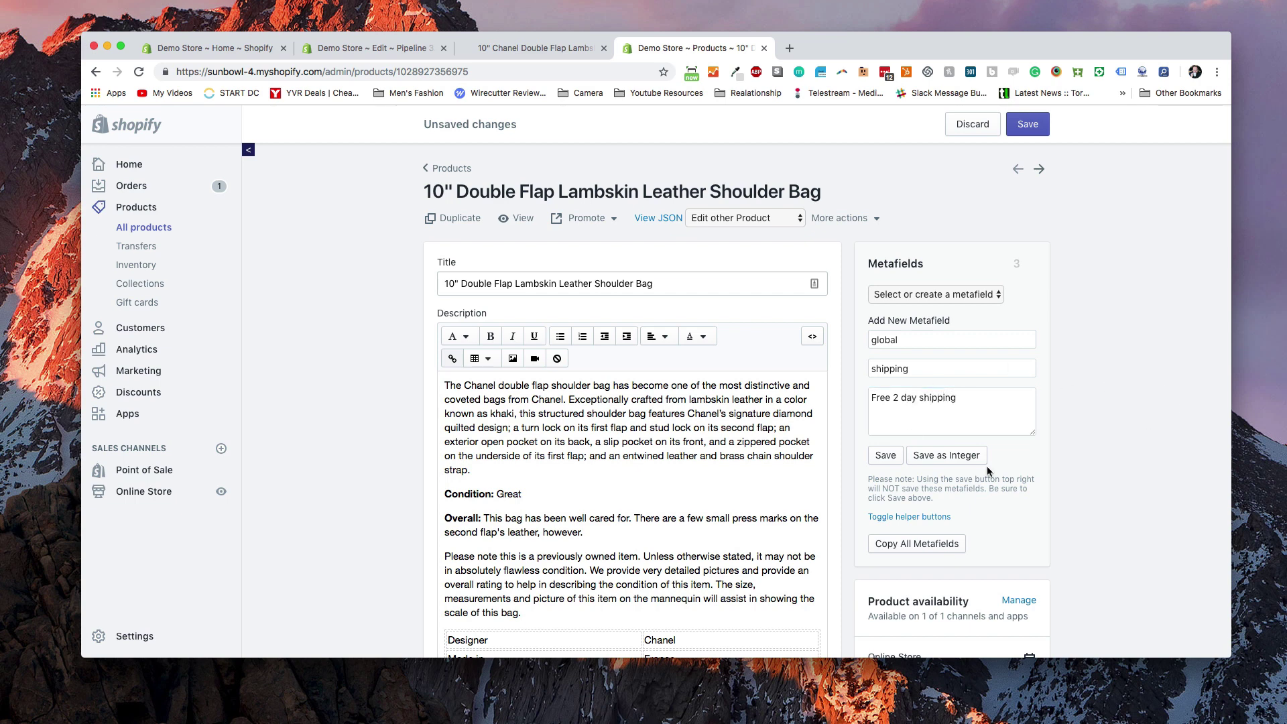
click(926, 399)
key(BackSpace)
text(S)
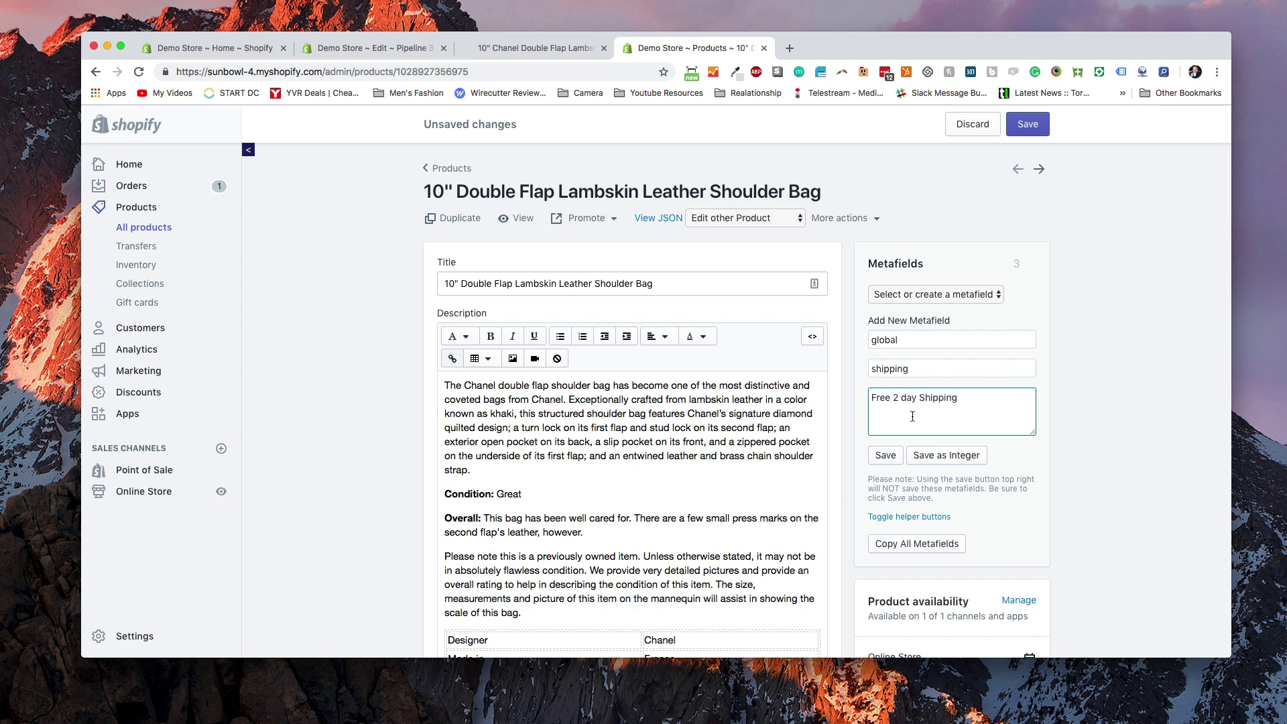
Look at the Shipping section on the bag's storefront page, and return to its product editor
click(556, 47)
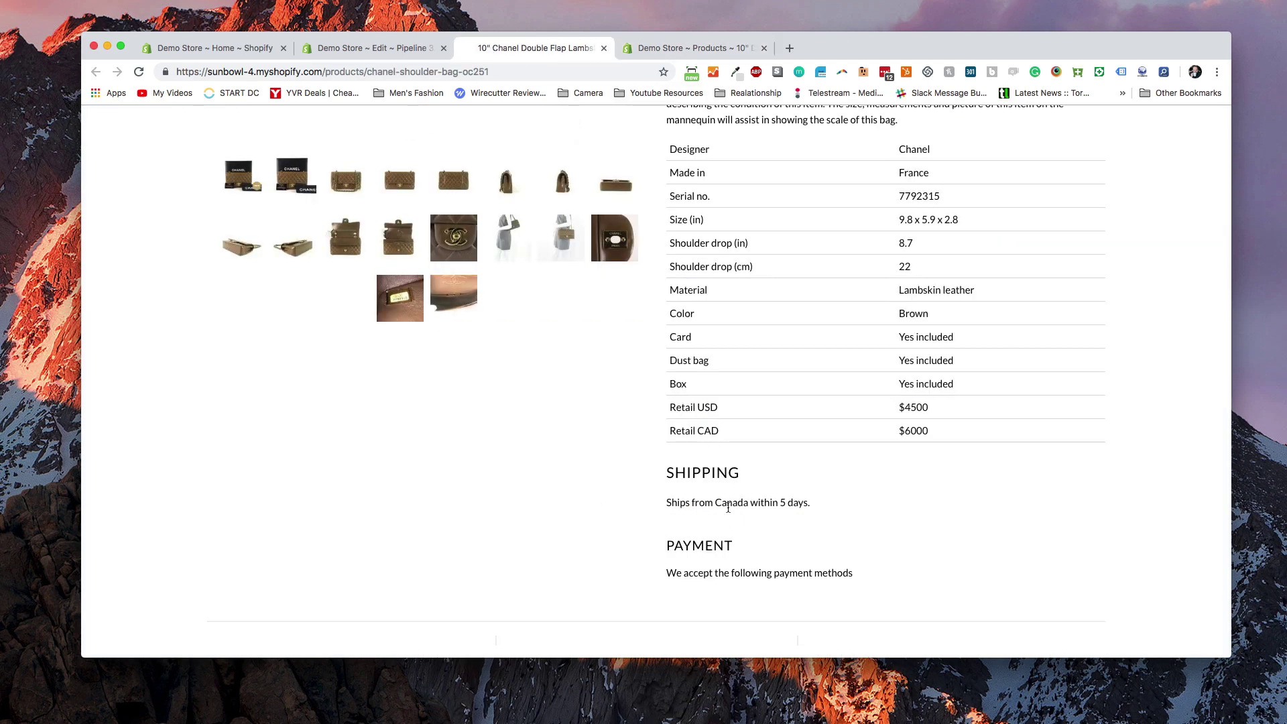
click(382, 56)
click(239, 52)
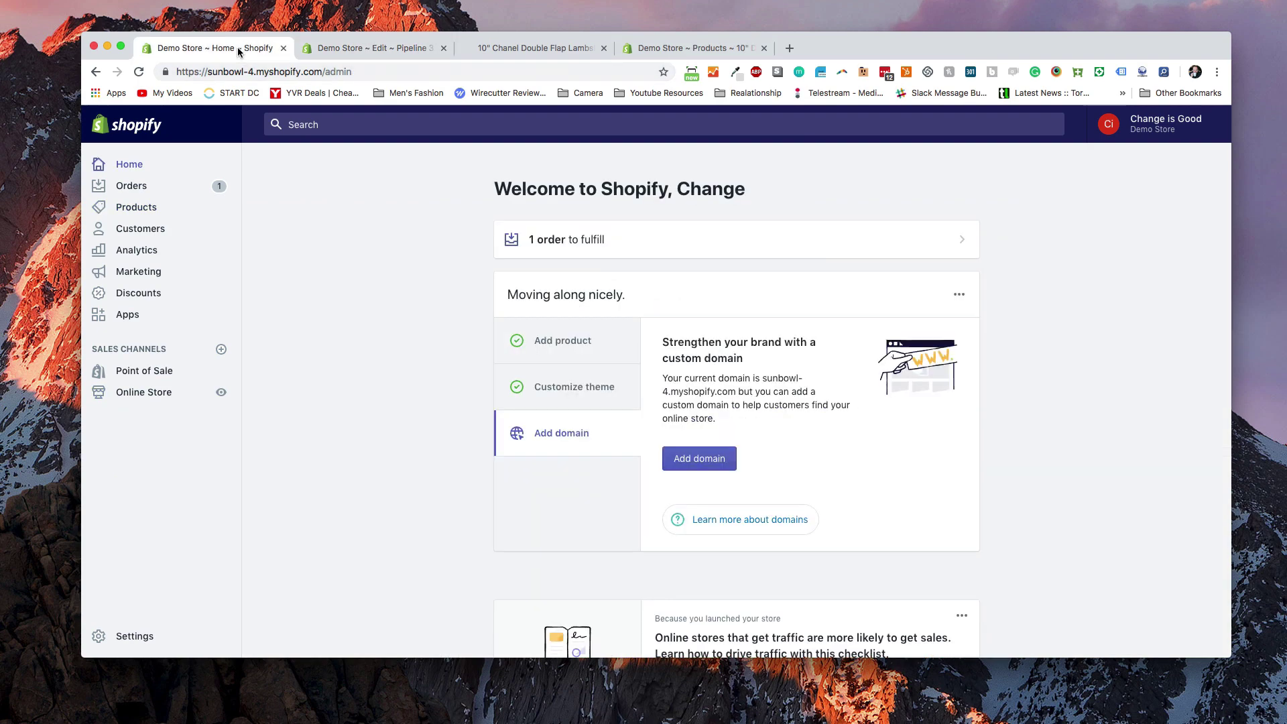
click(694, 48)
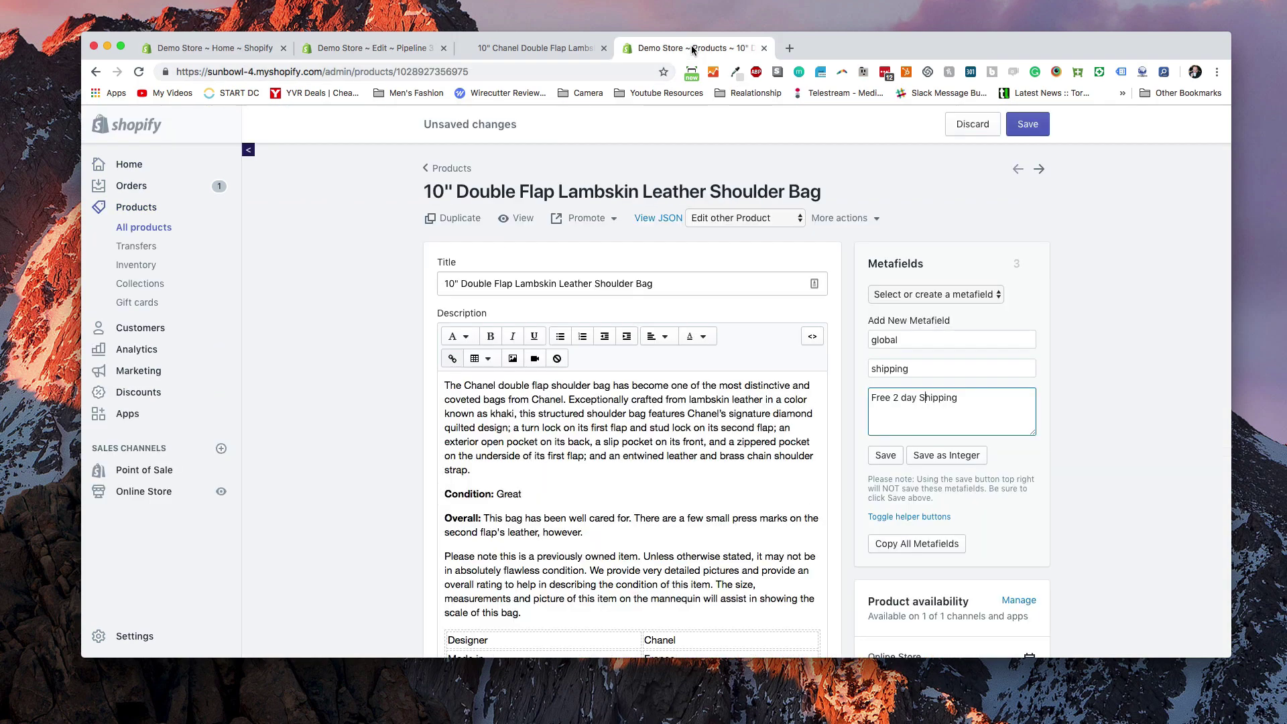
Save the new metafield and select global.shipping among the product's metafields to check its value
click(1020, 506)
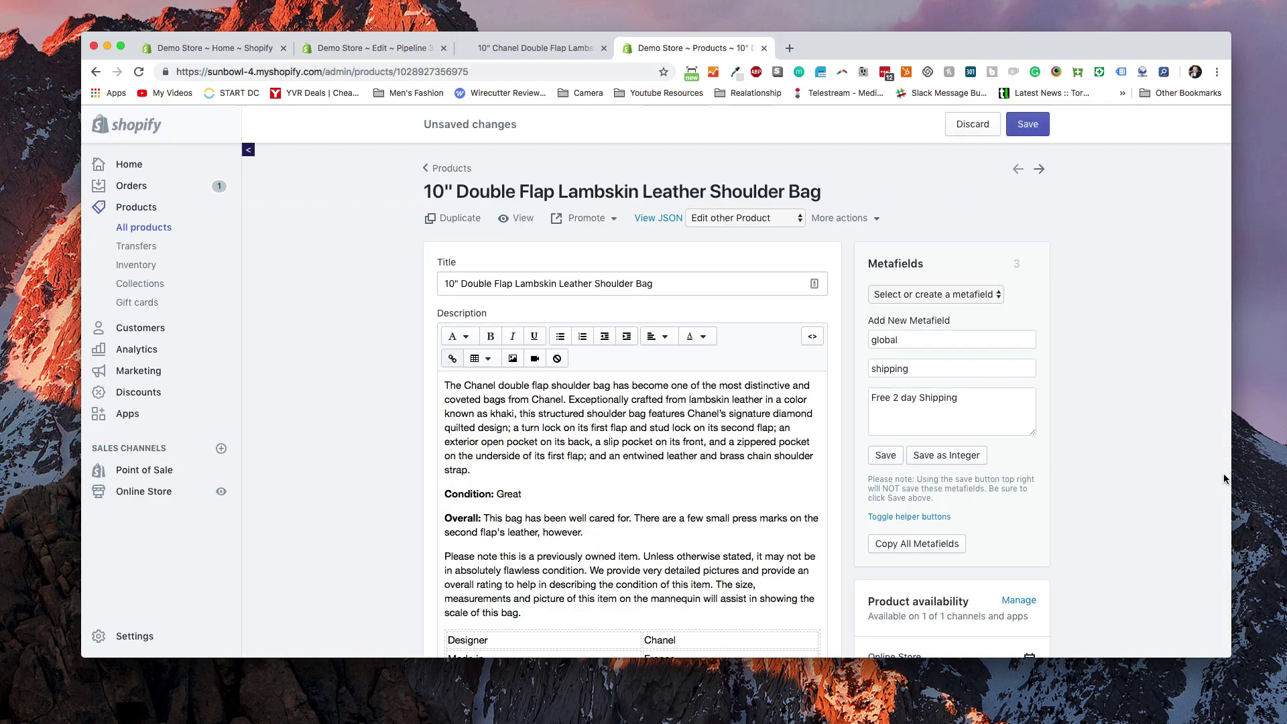
click(996, 295)
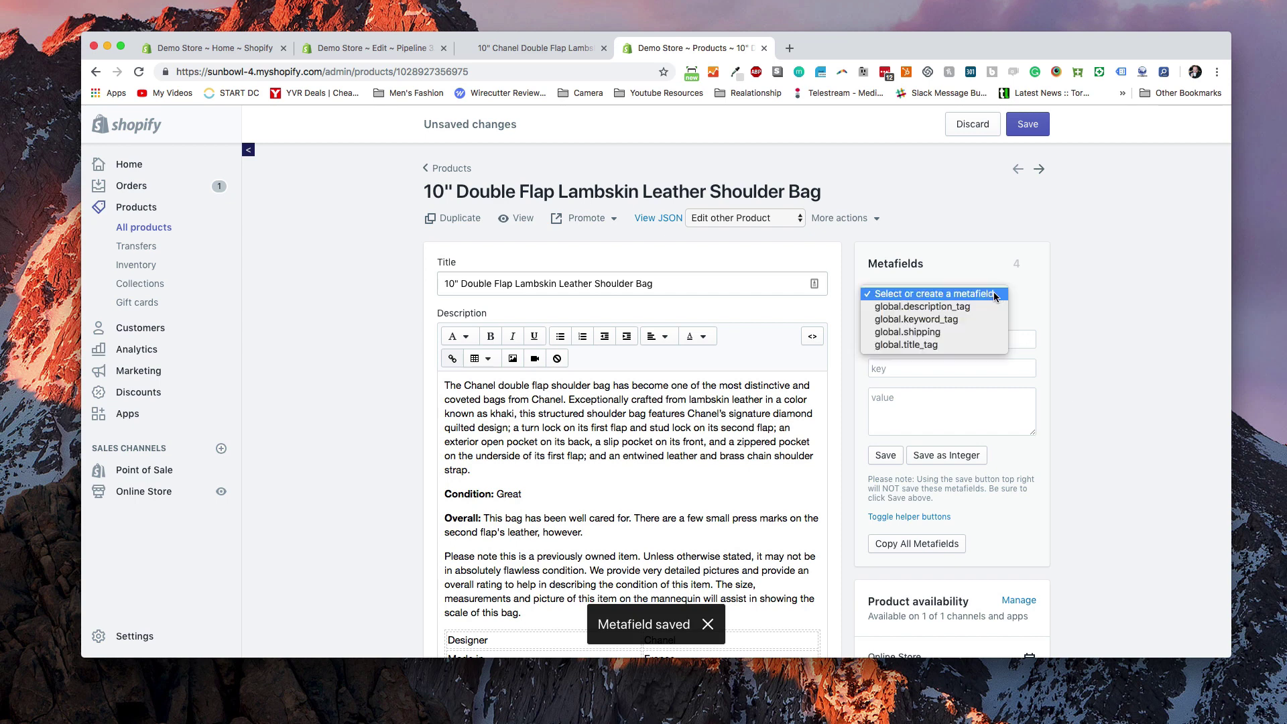
click(978, 333)
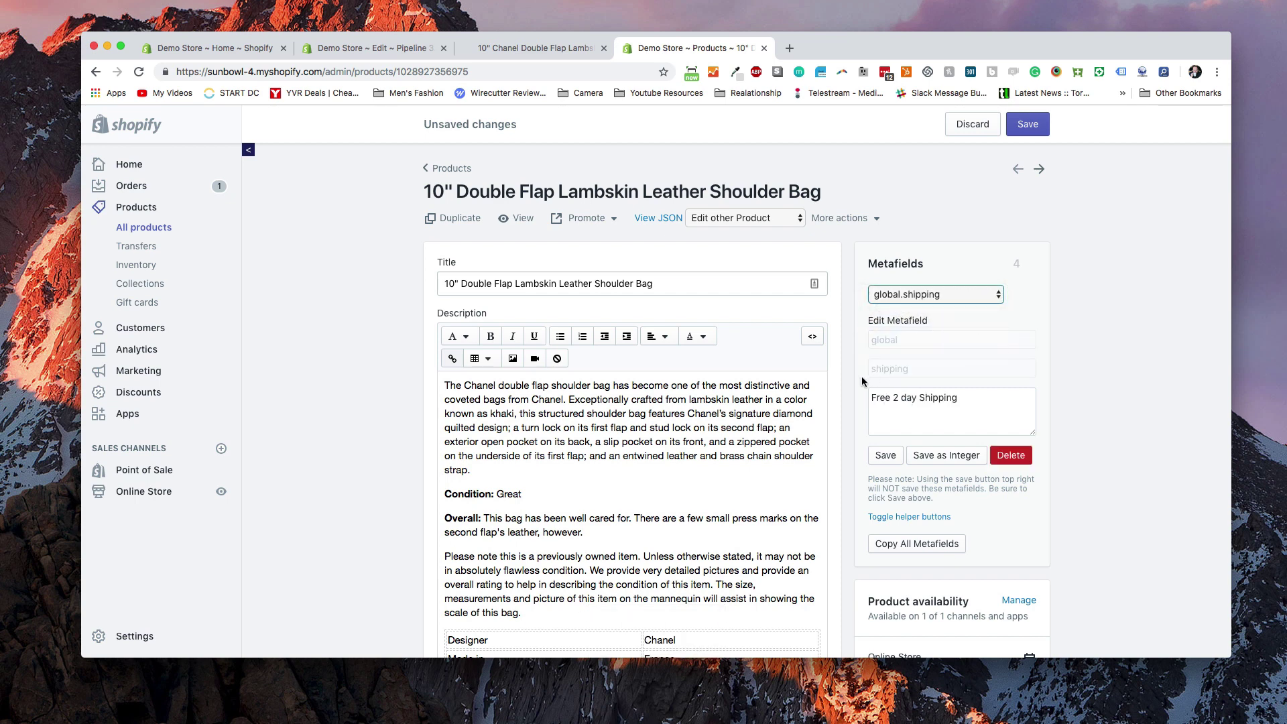
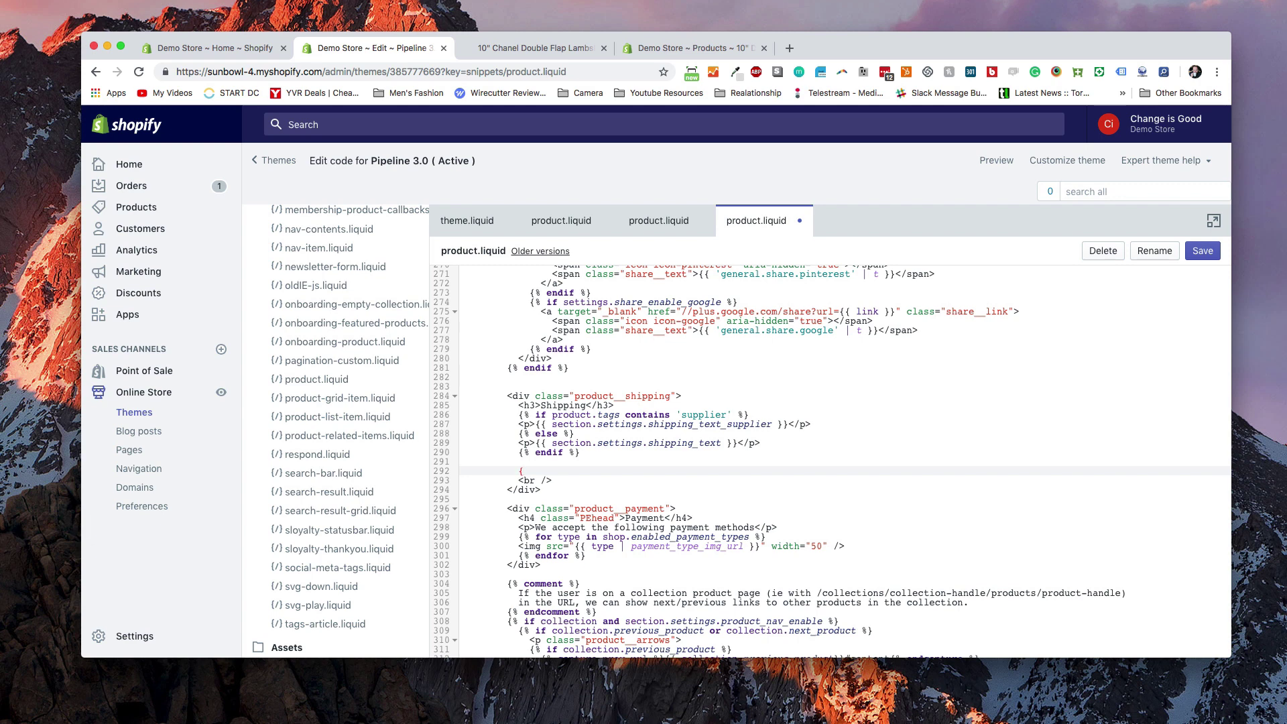
Start a condition {%if product.metafield.global.shipping %} below the supplier-tag conditional in the product__shipping block
text(if product.metafield.global.shipping)
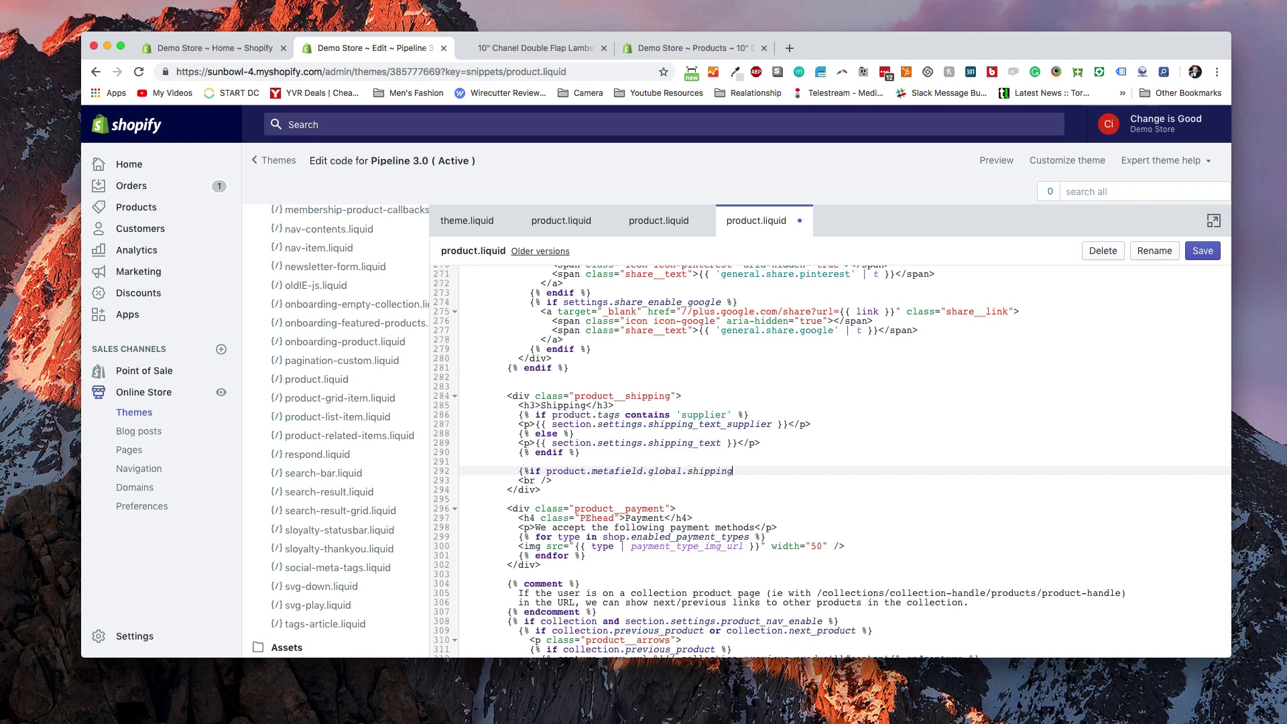
text( %})
key(Return)
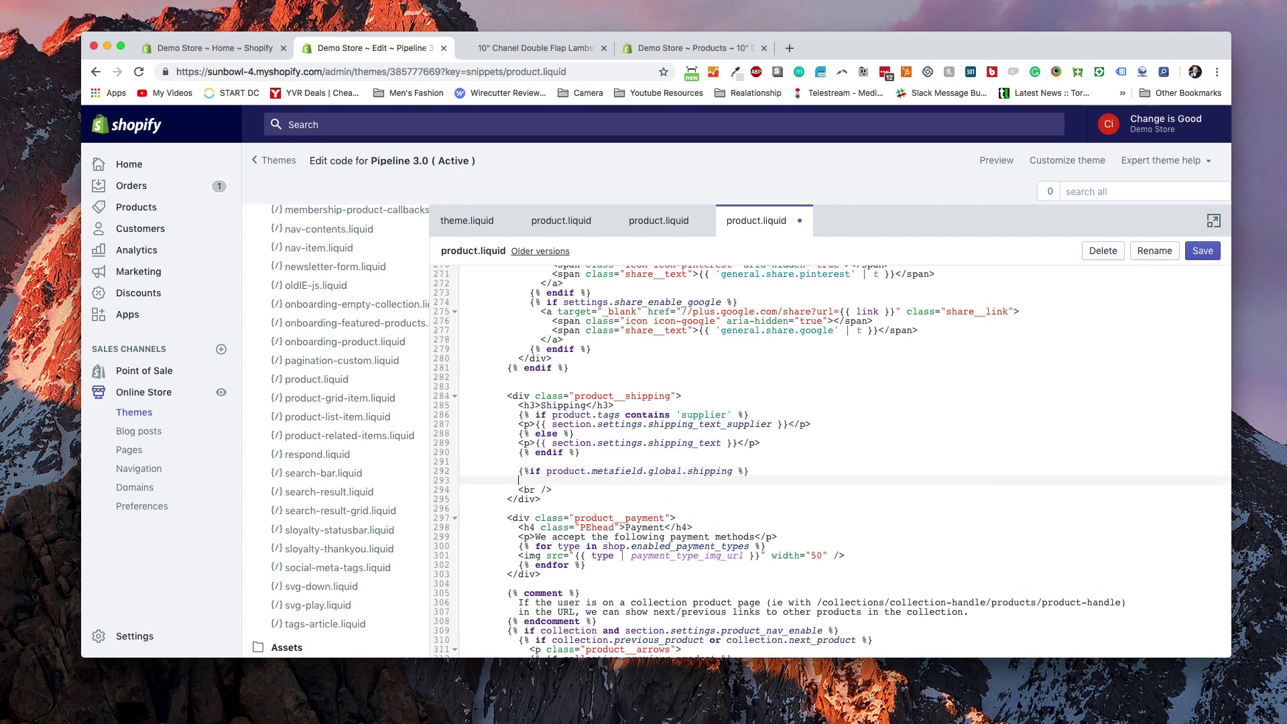
Close the metafield condition with {%endif%} on its own line, leaving empty lines above it for the output
text({%endif%})
key(Left)
key(Return)
key(BackSpace)
key(BackSpace)
key(BackSpace)
key(BackSpace)
key(BackSpace)
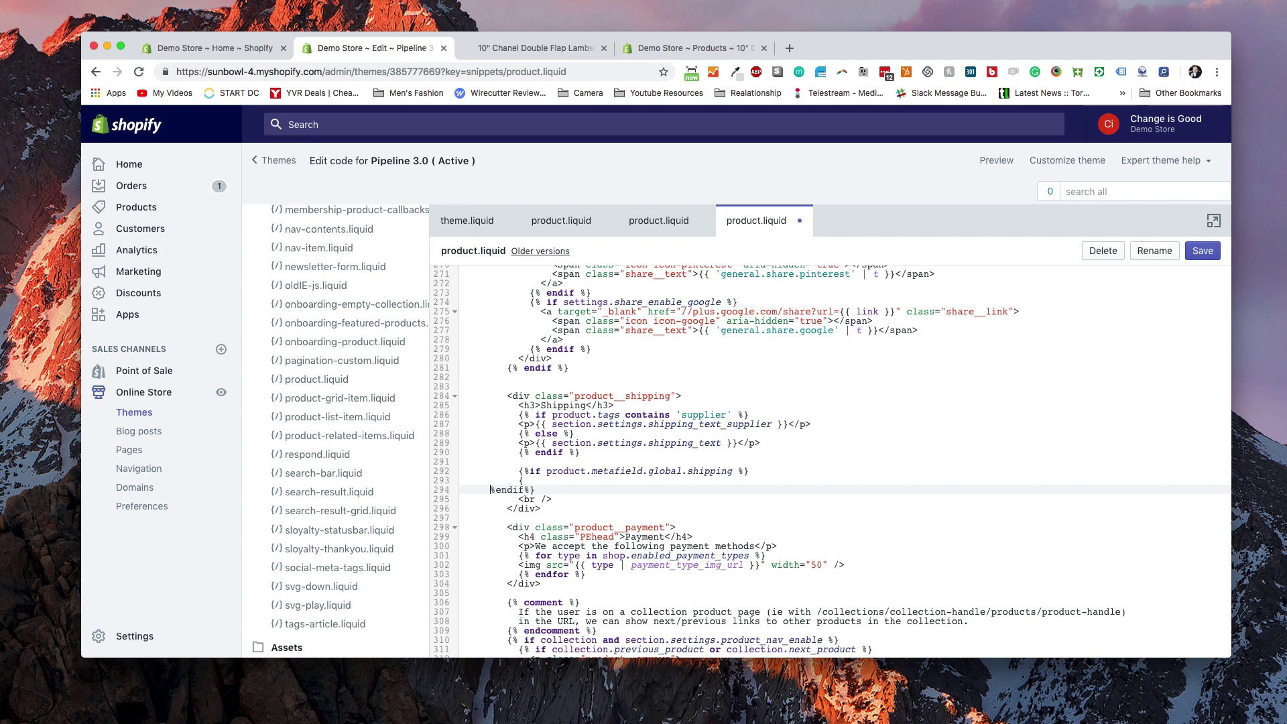
key(BackSpace)
key(BackSpace)
key(BackSpace)
key(BackSpace)
key(BackSpace)
key(BackSpace)
key(Return)
key(Return)
key(Up)
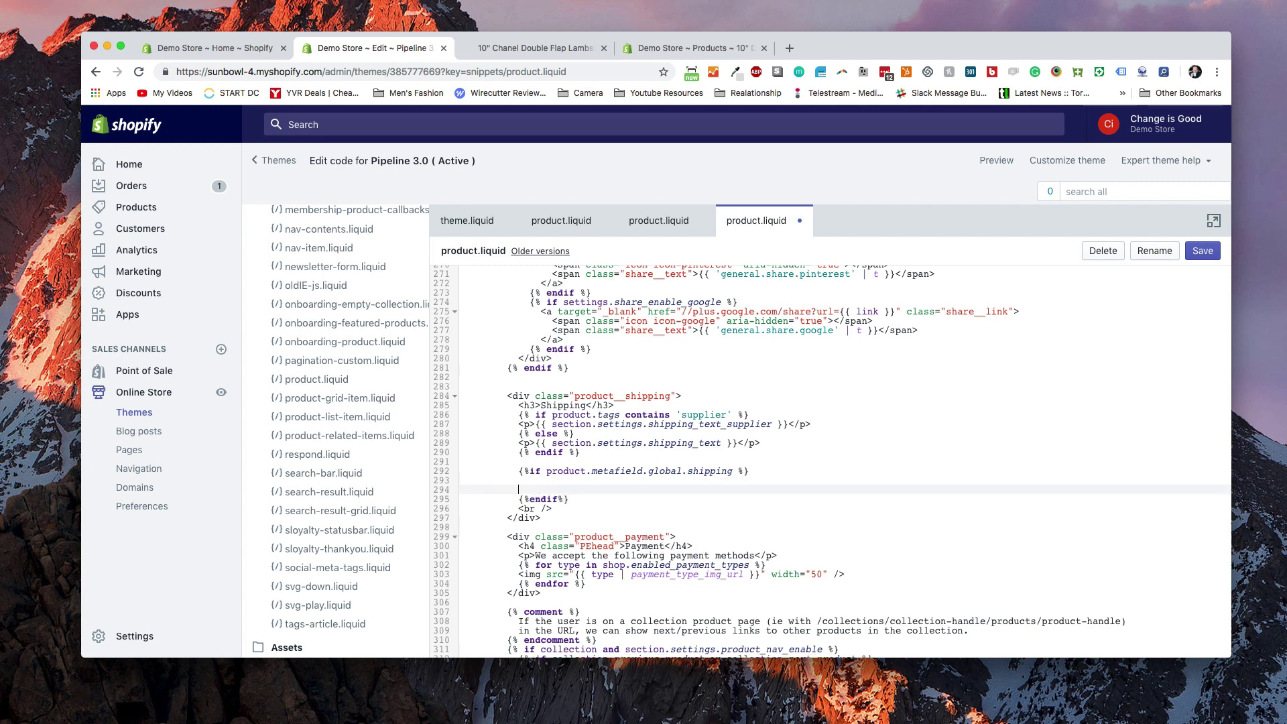
Output {{product.metafields.global.shipping }} inside the condition, use the plural metafields in both lines, and save the snippet
text({{product.metafield.global)
key(BackSpace)
text(al.shipping)
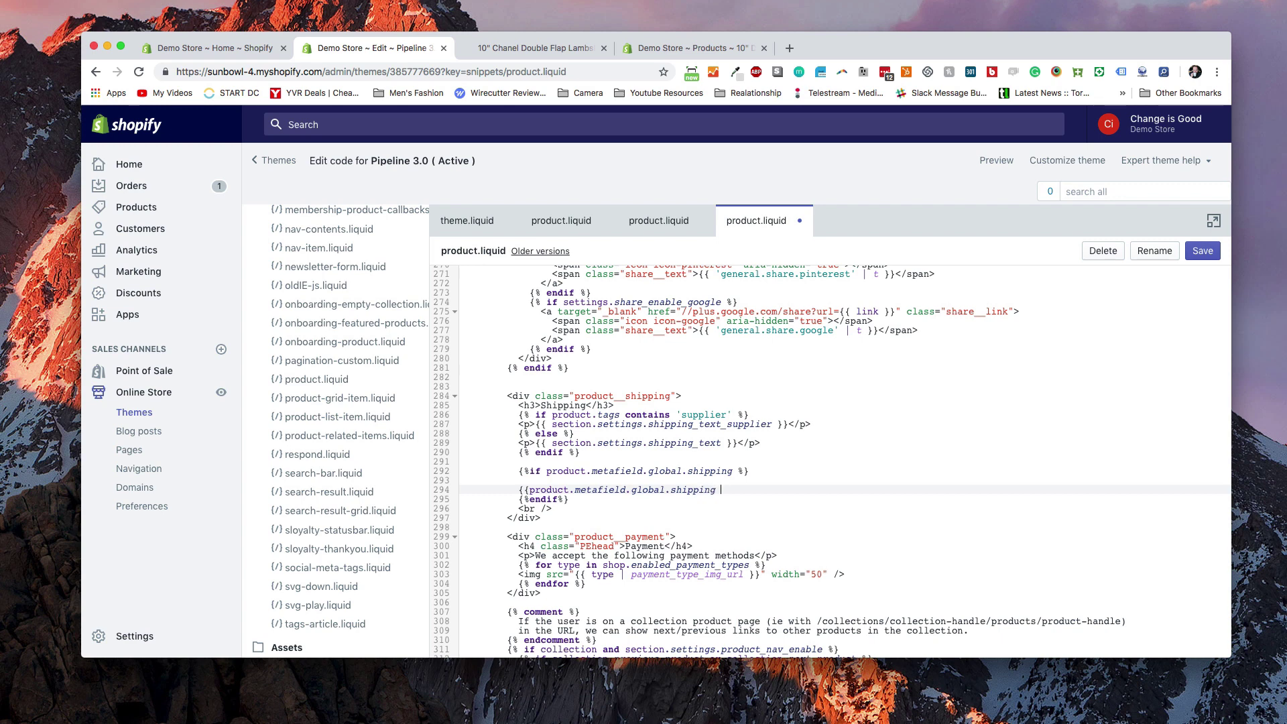
text( }})
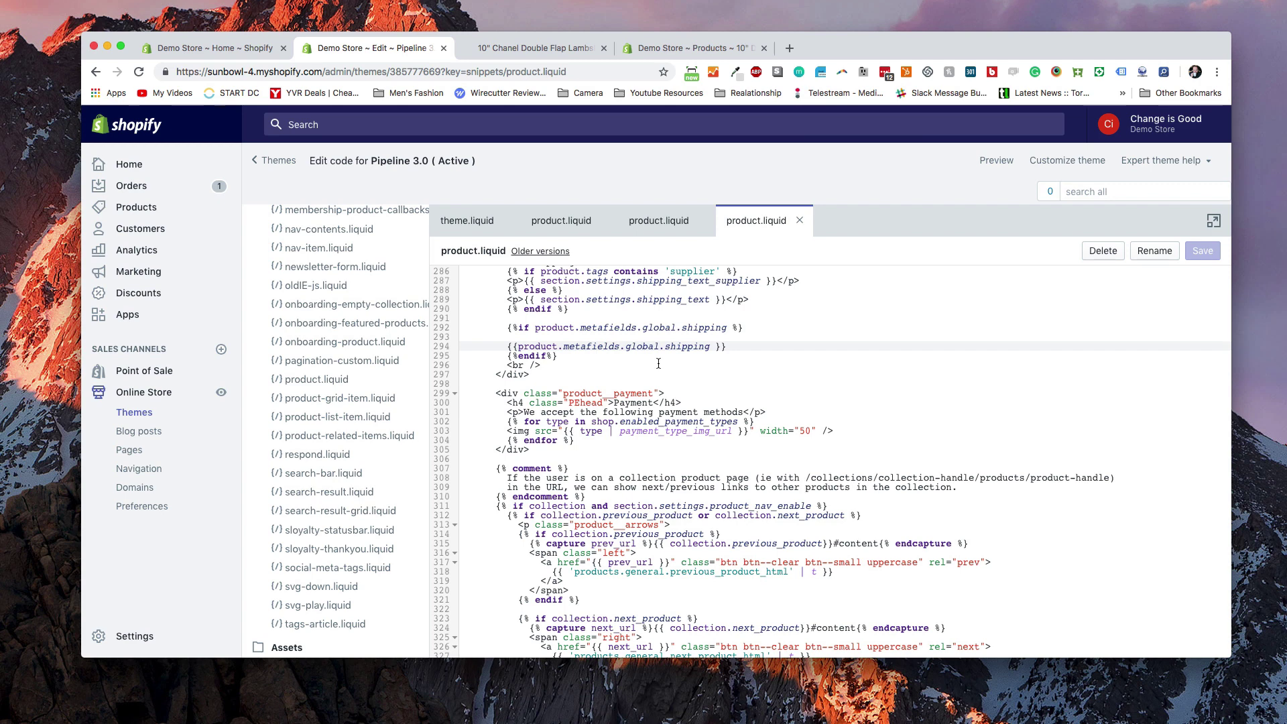
click(632, 327)
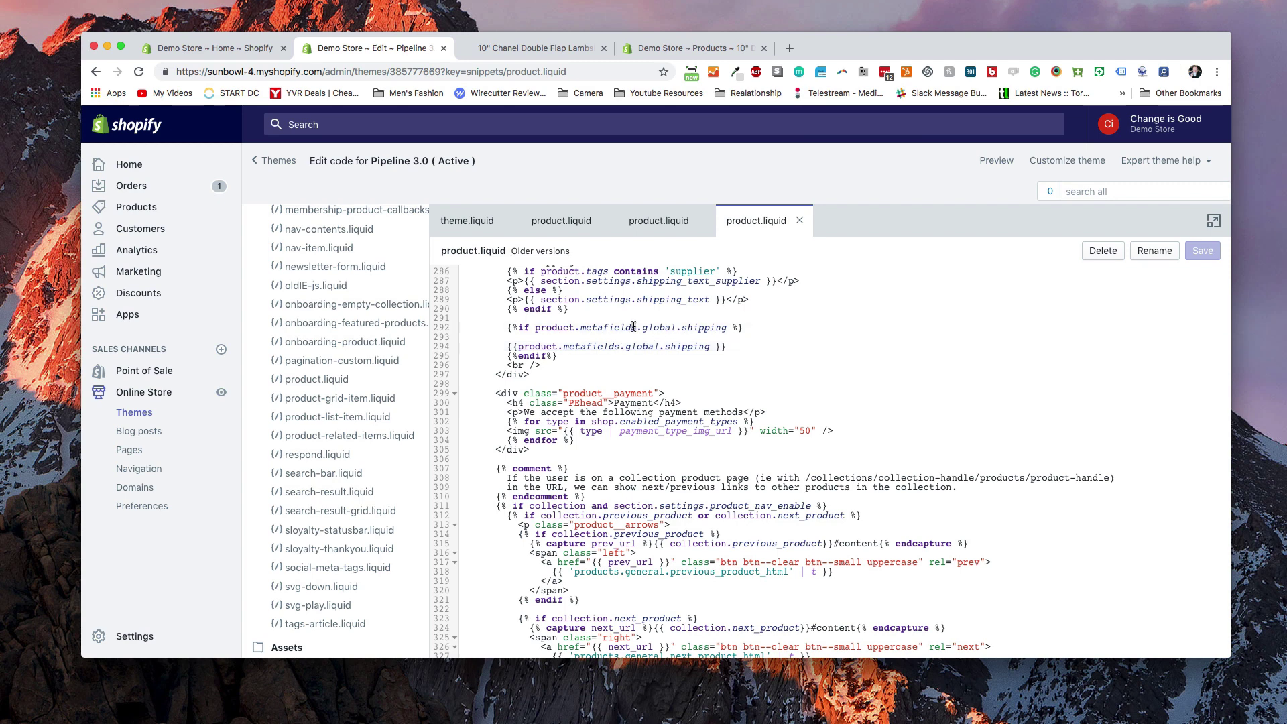
click(652, 344)
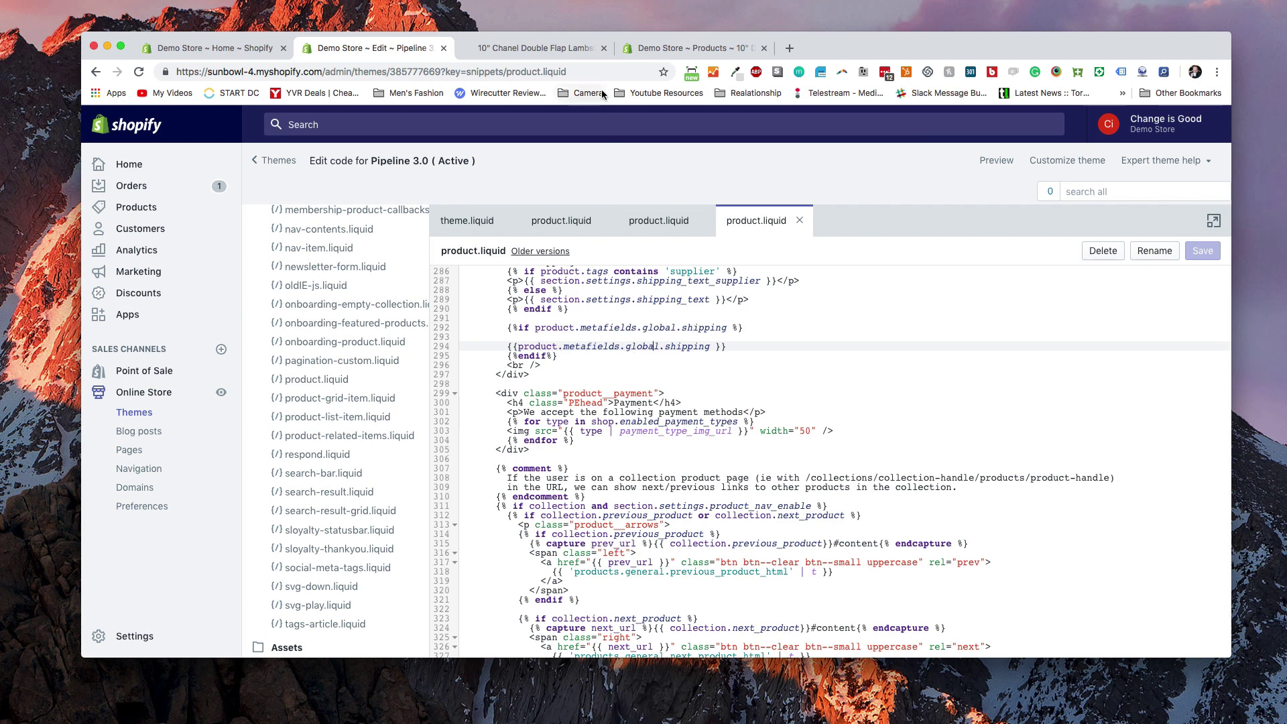
Check the bag's storefront page for the metafield's text in the Shipping section
click(561, 45)
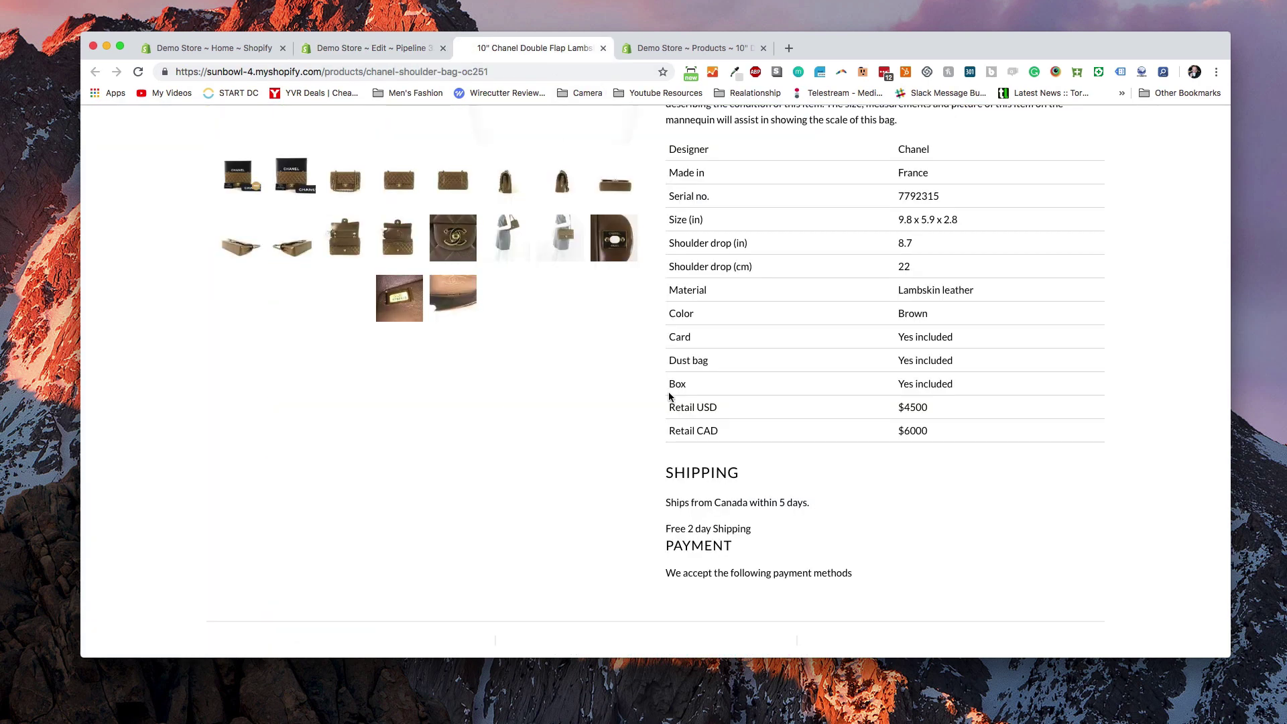
drag(752, 528, 730, 534)
click(756, 527)
Wrap the {{product.metafields.global.shipping }} output in <p> and </p> tags in product.liquid, and save the file
click(369, 50)
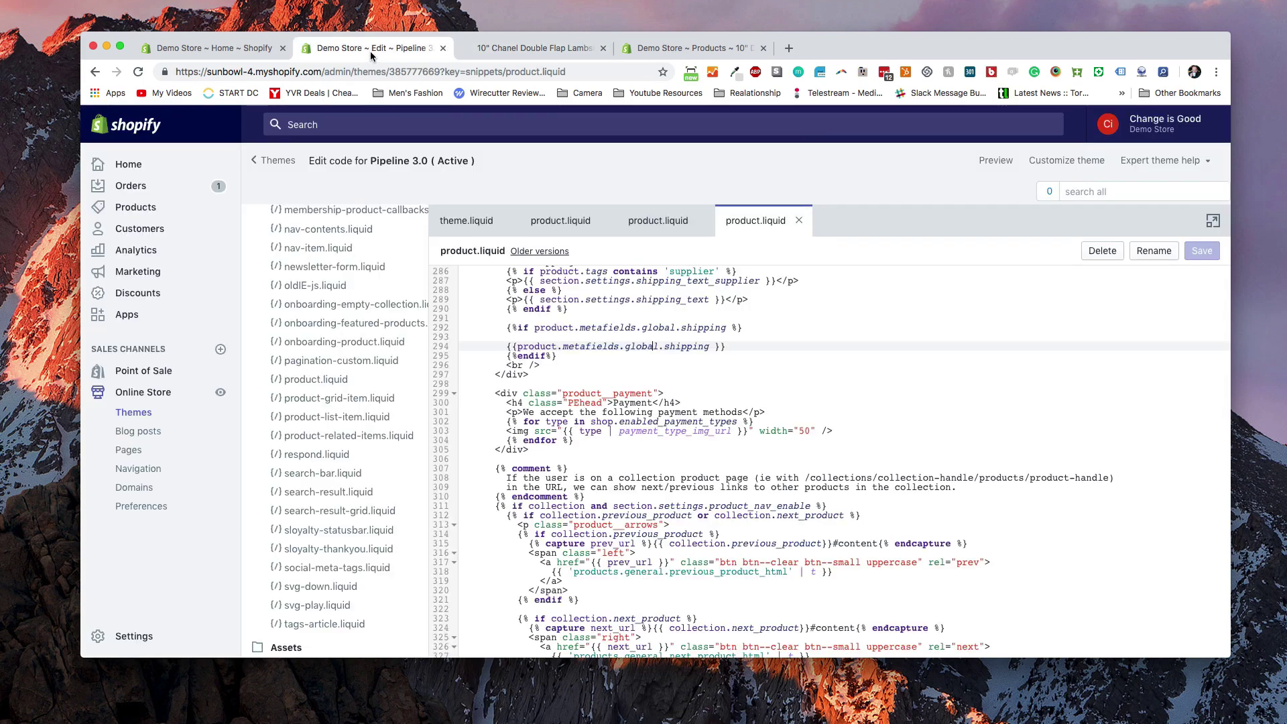
click(508, 346)
text(<p>)
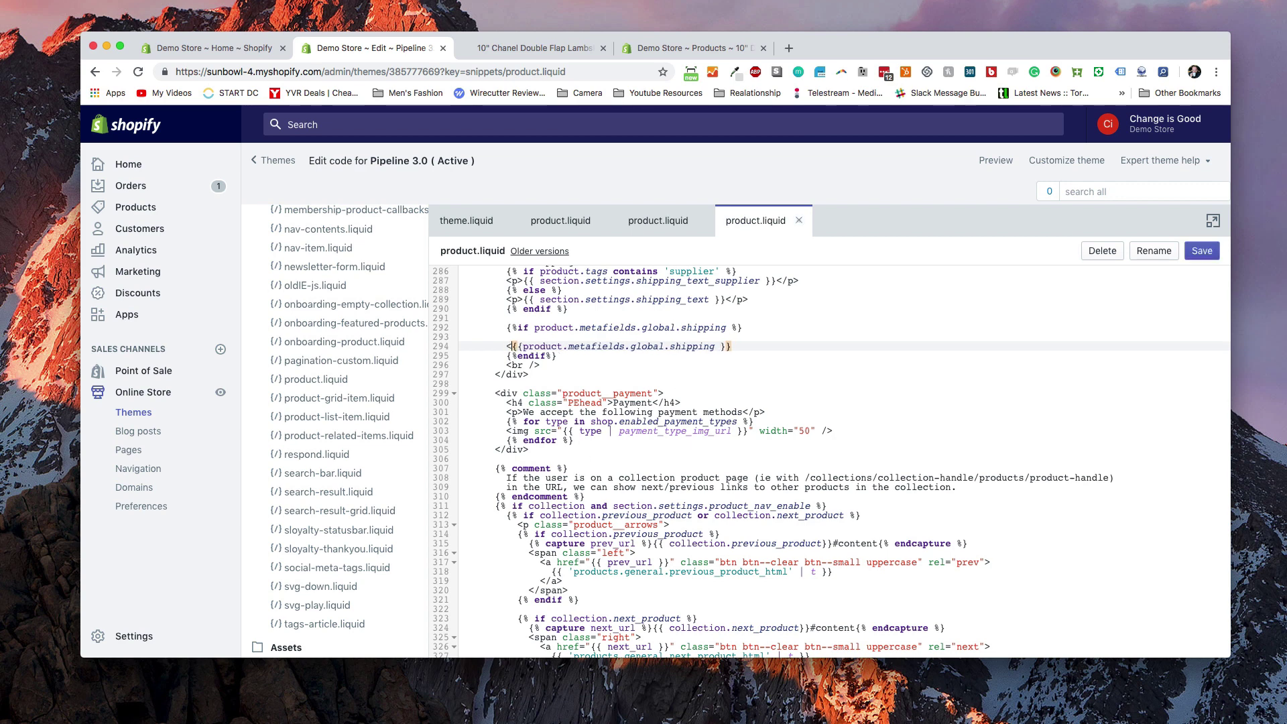
click(744, 348)
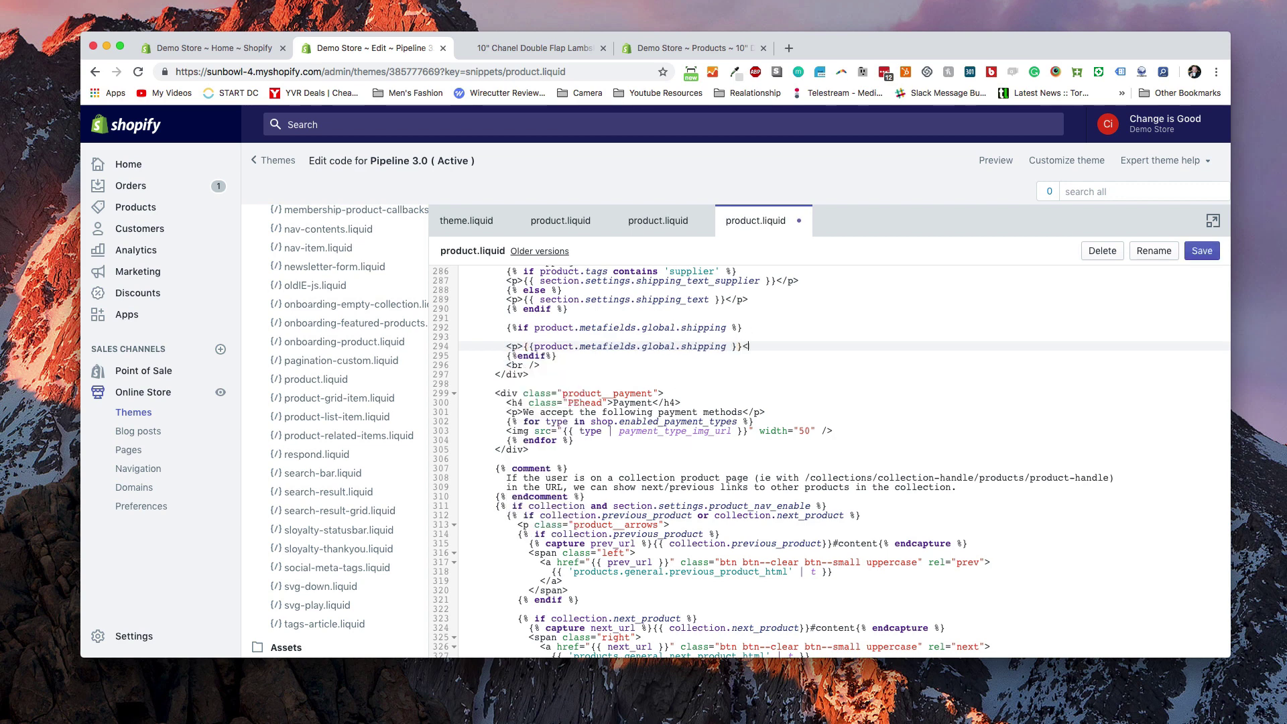
text(</p>p[)
key(super+s)
Reload the bag's storefront page and check the spacing between the Shipping and Payment sections
click(536, 47)
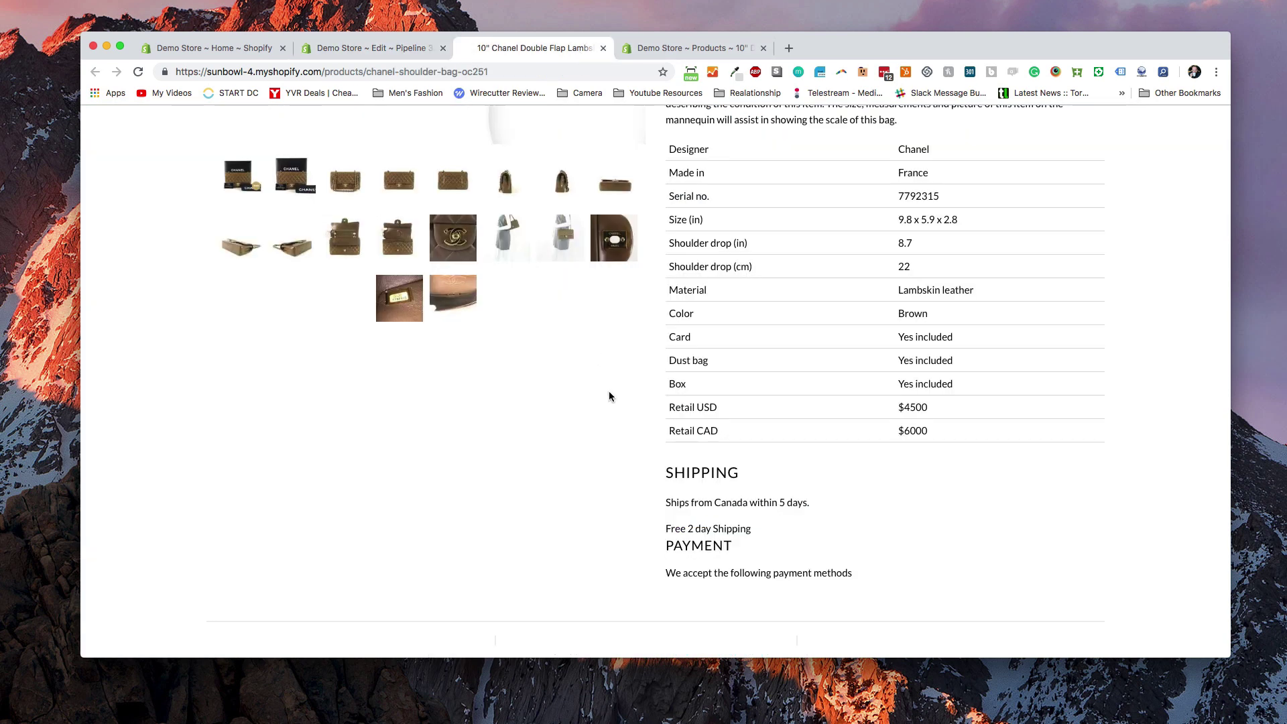
key(super+r)
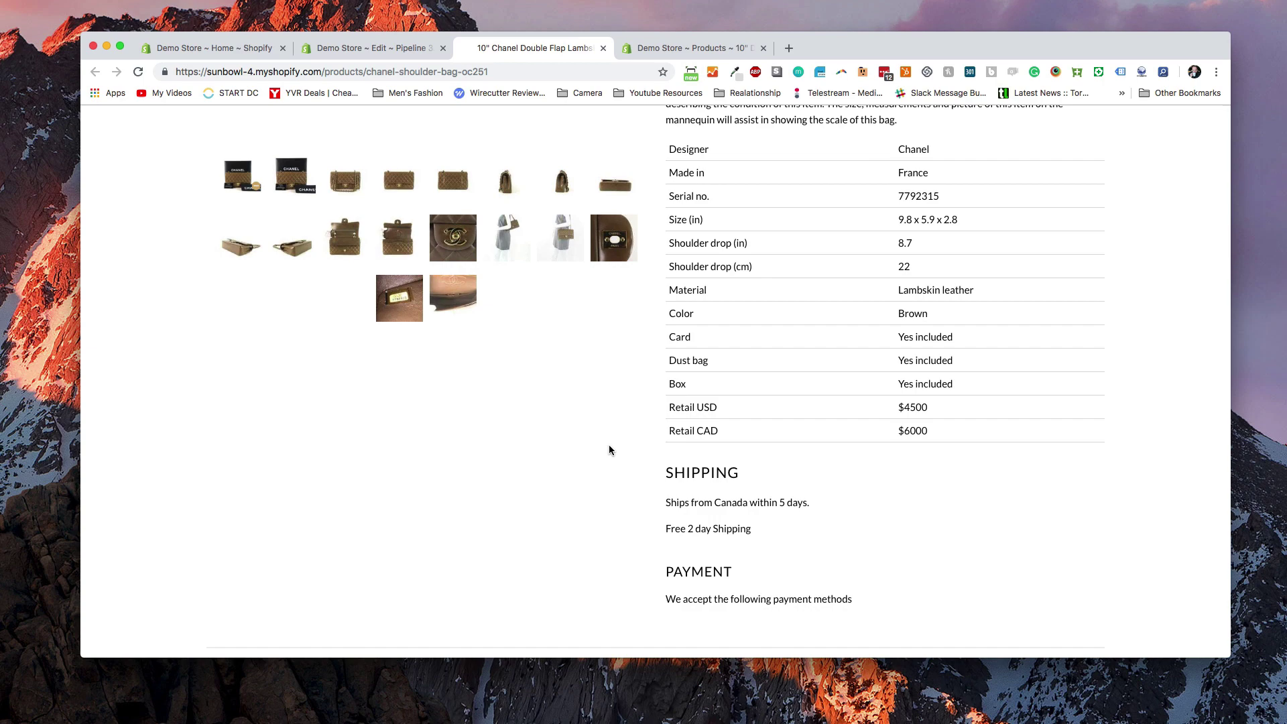
Reopen the 10" Double Flap Lambskin Leather Shoulder Bag product from the theme code's browser tab and review its metafields with ShopifyFD
click(420, 50)
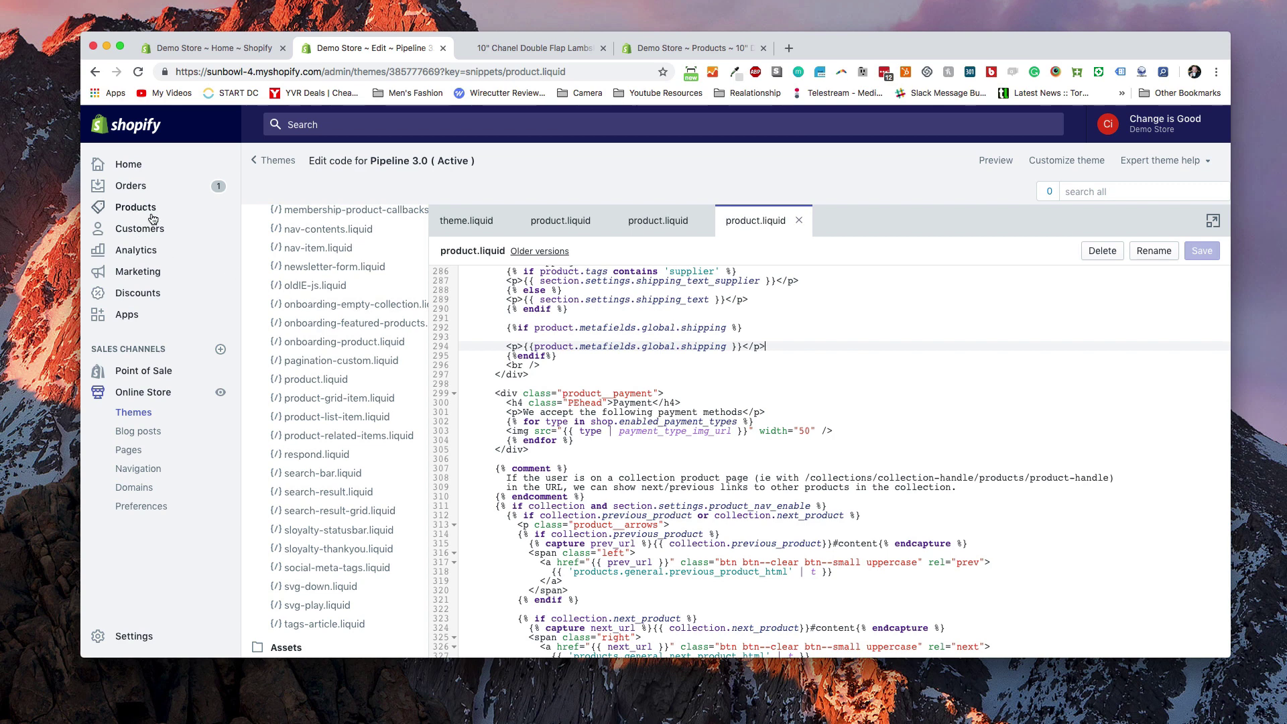
click(175, 208)
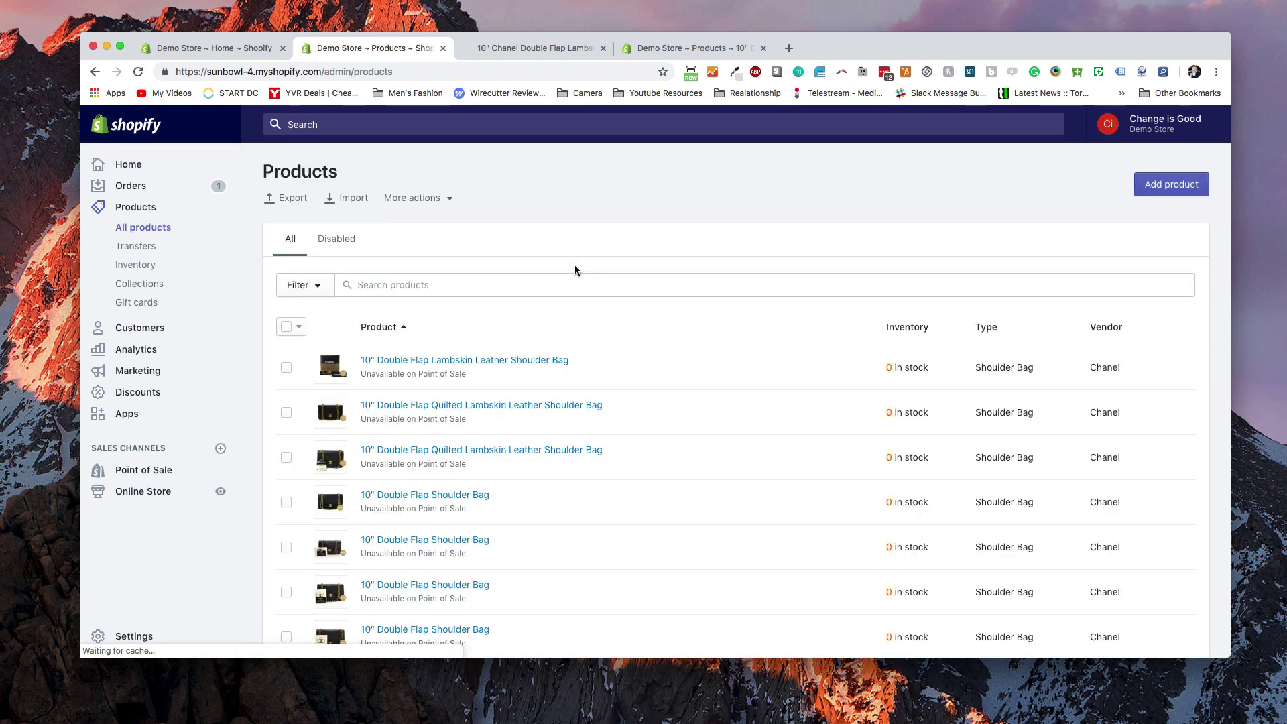
click(460, 351)
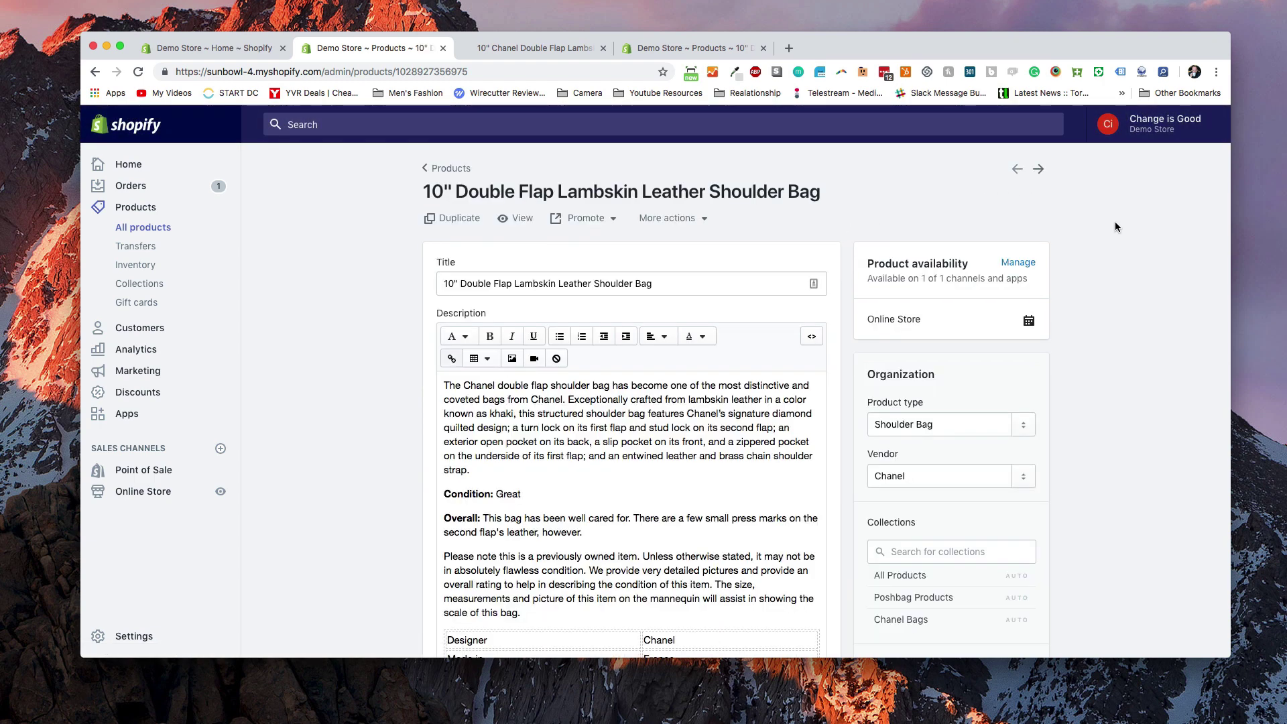
click(1099, 73)
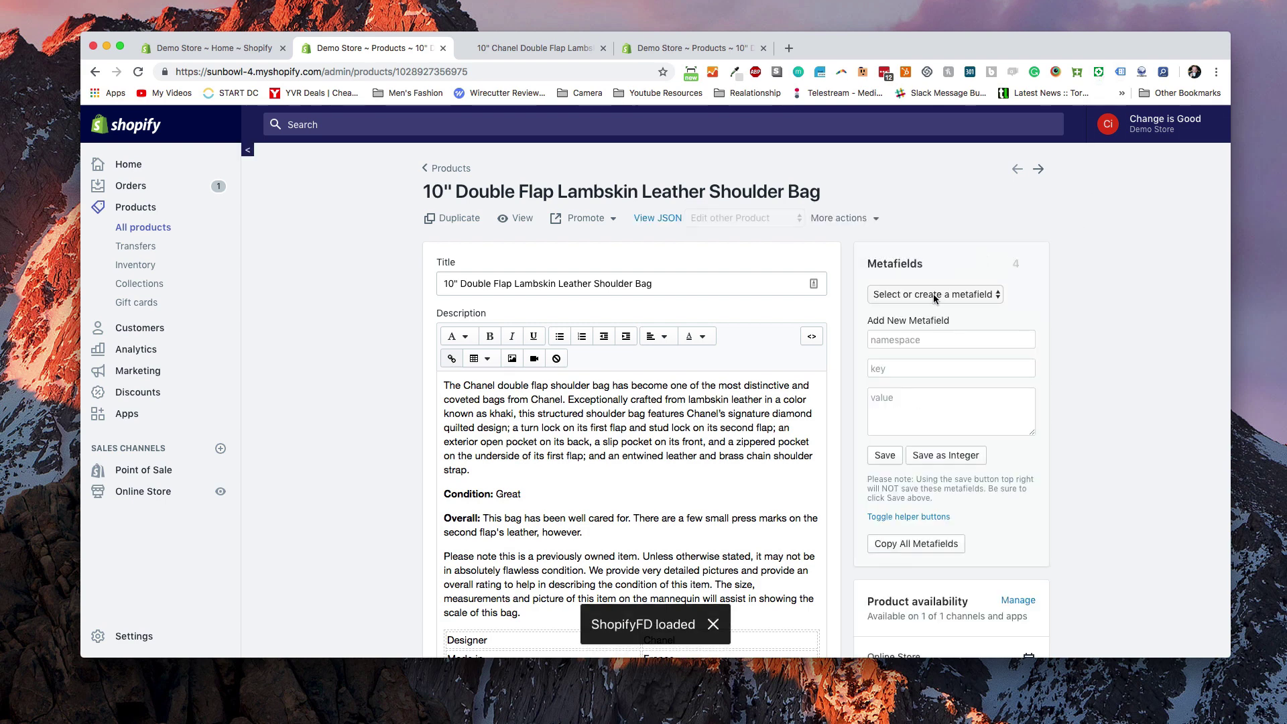
click(964, 297)
click(1071, 328)
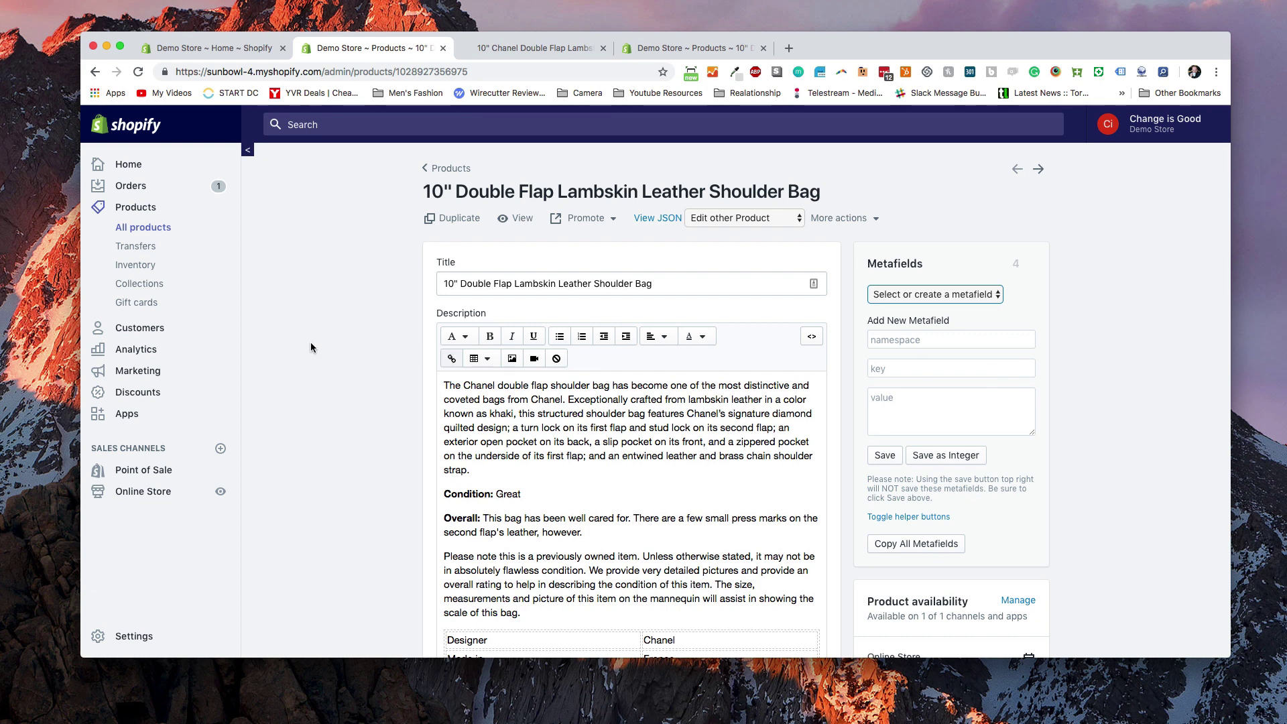
Open the Shopify App Store from the store's apps page and search it for "metafields 2"
click(130, 413)
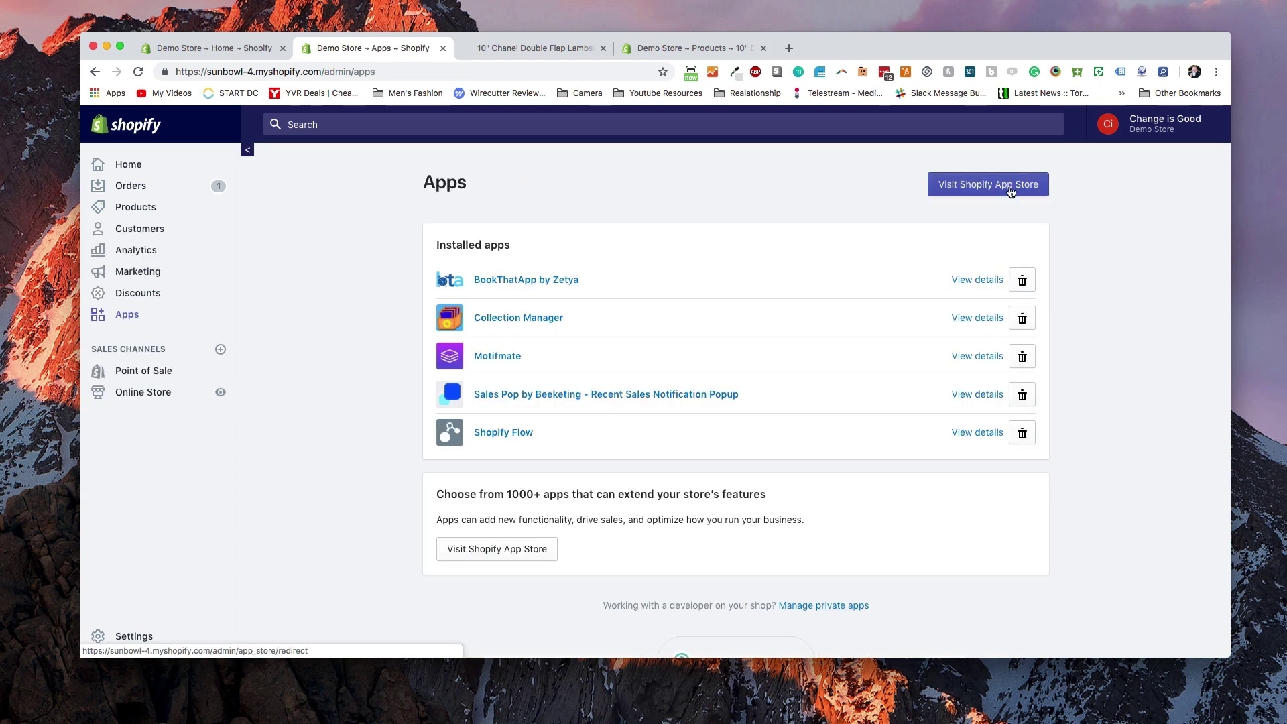
click(985, 184)
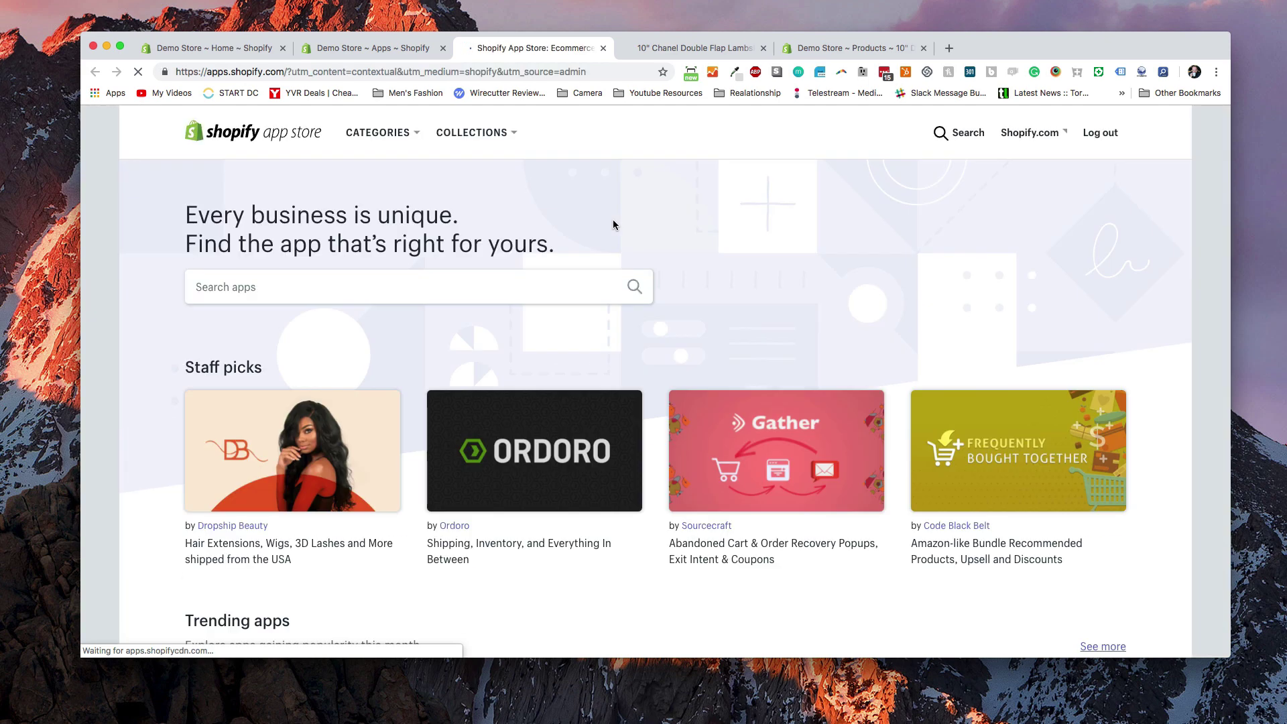
click(441, 281)
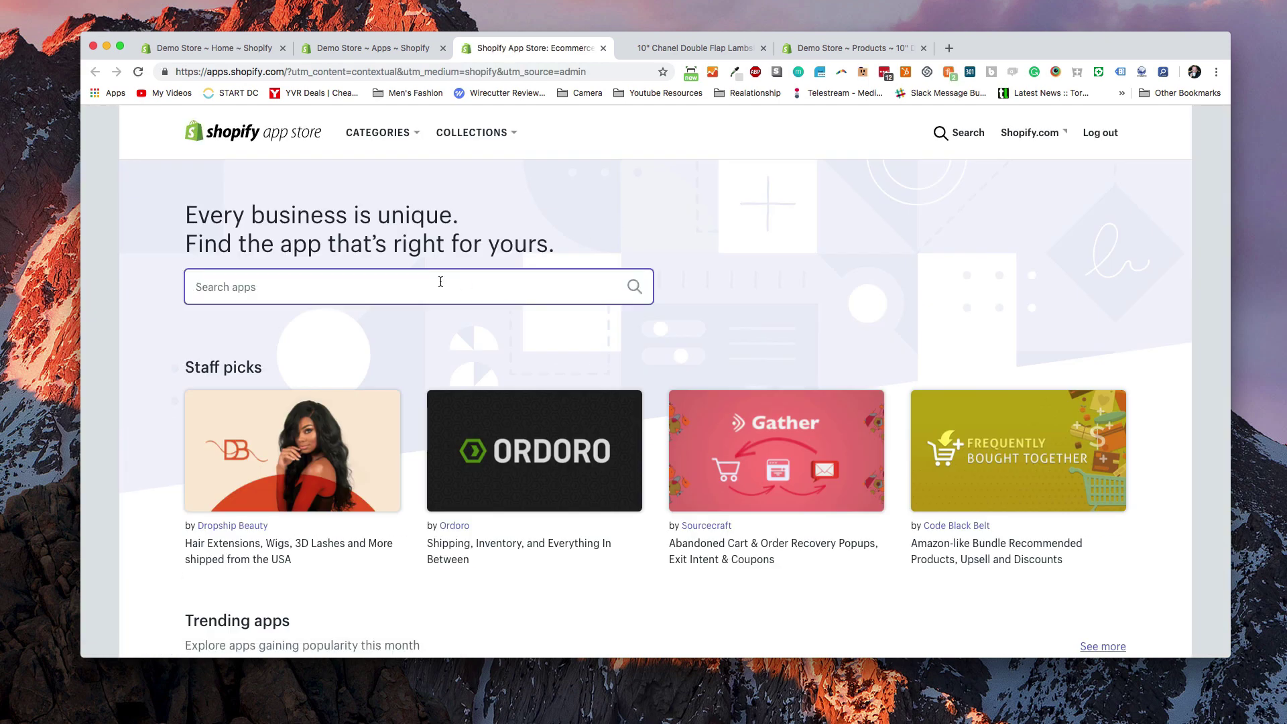
text(metafields)
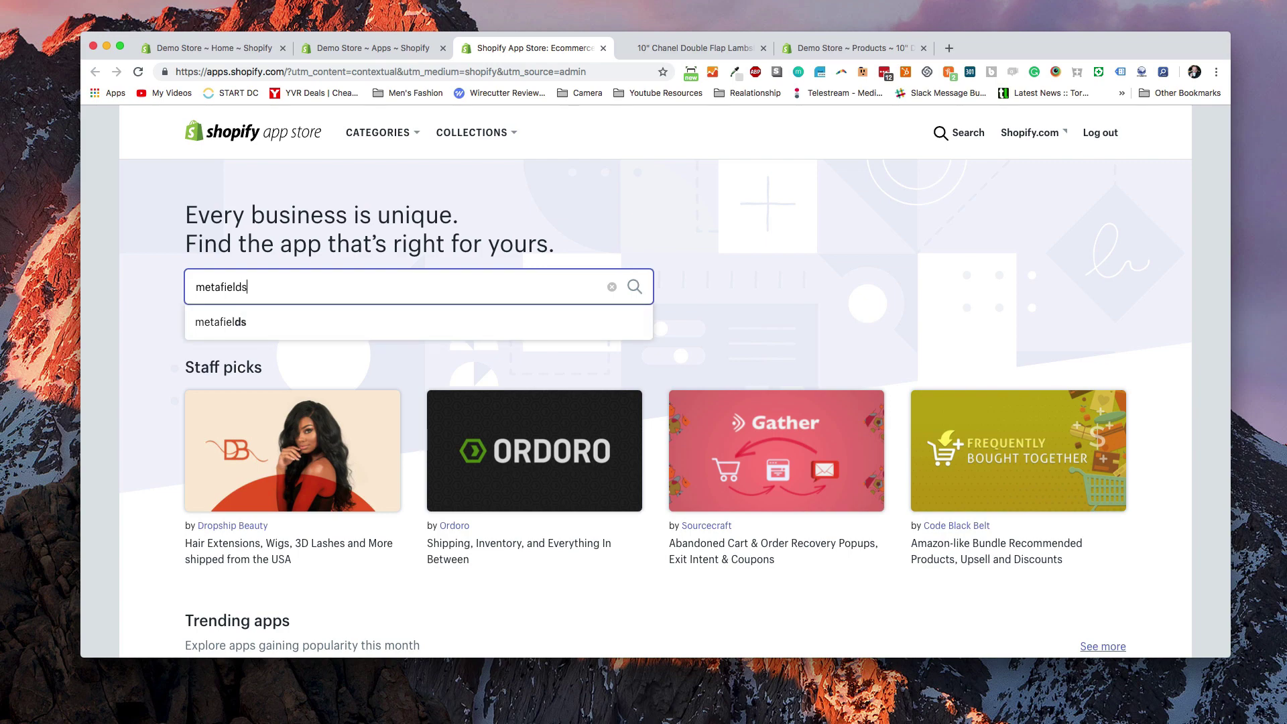
key(BackSpace)
text(2)
key(Return)
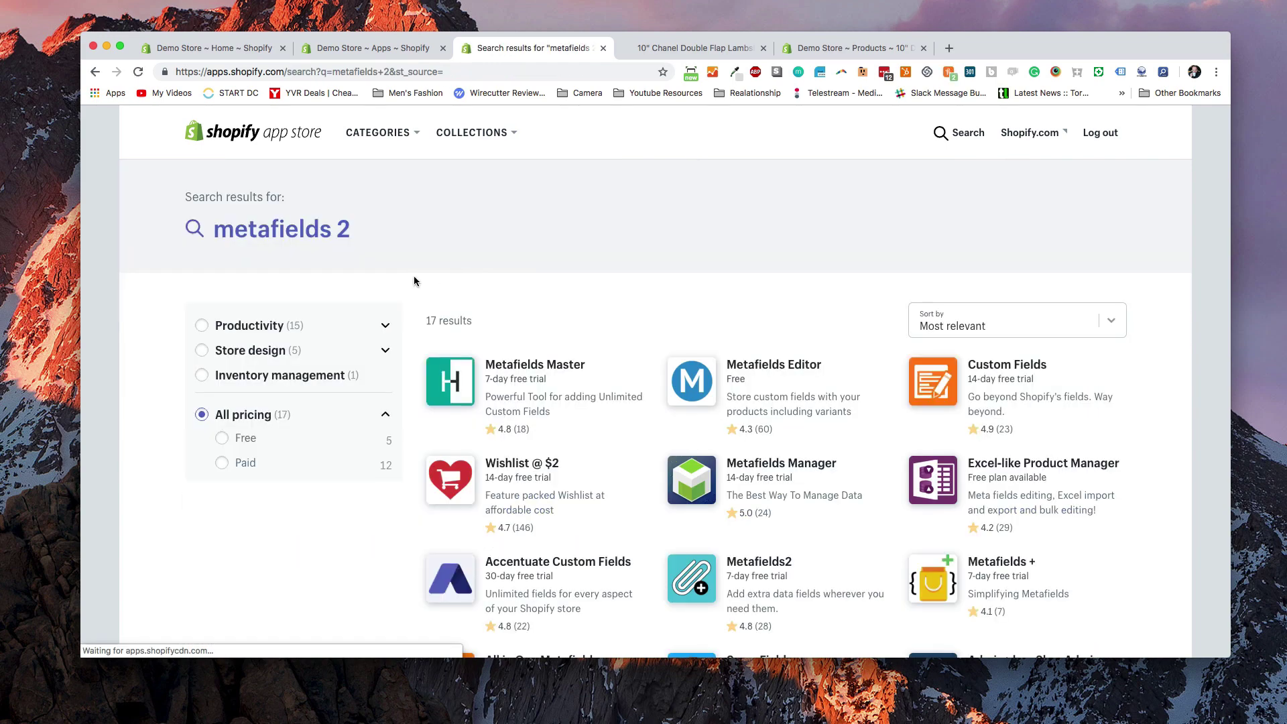
Change the app search to "metafields", open the Metafields2 listing by sineLABS, and add the app to the store
click(346, 239)
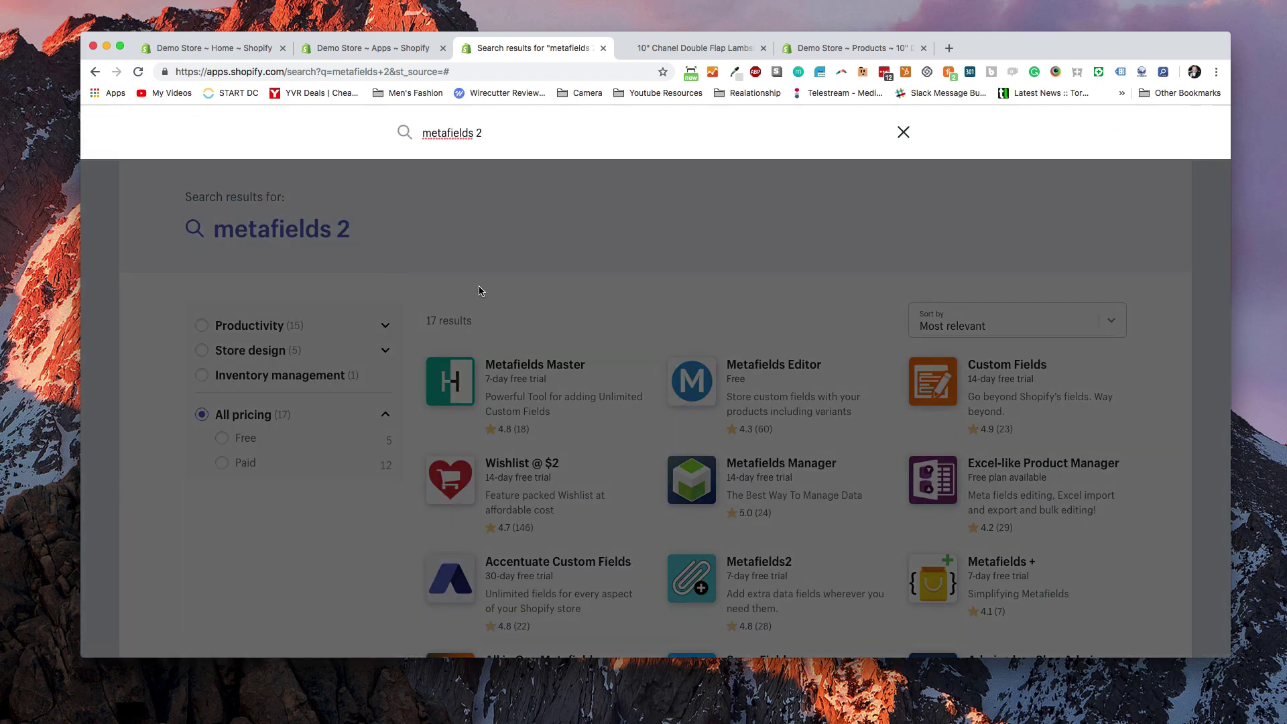
key(Return)
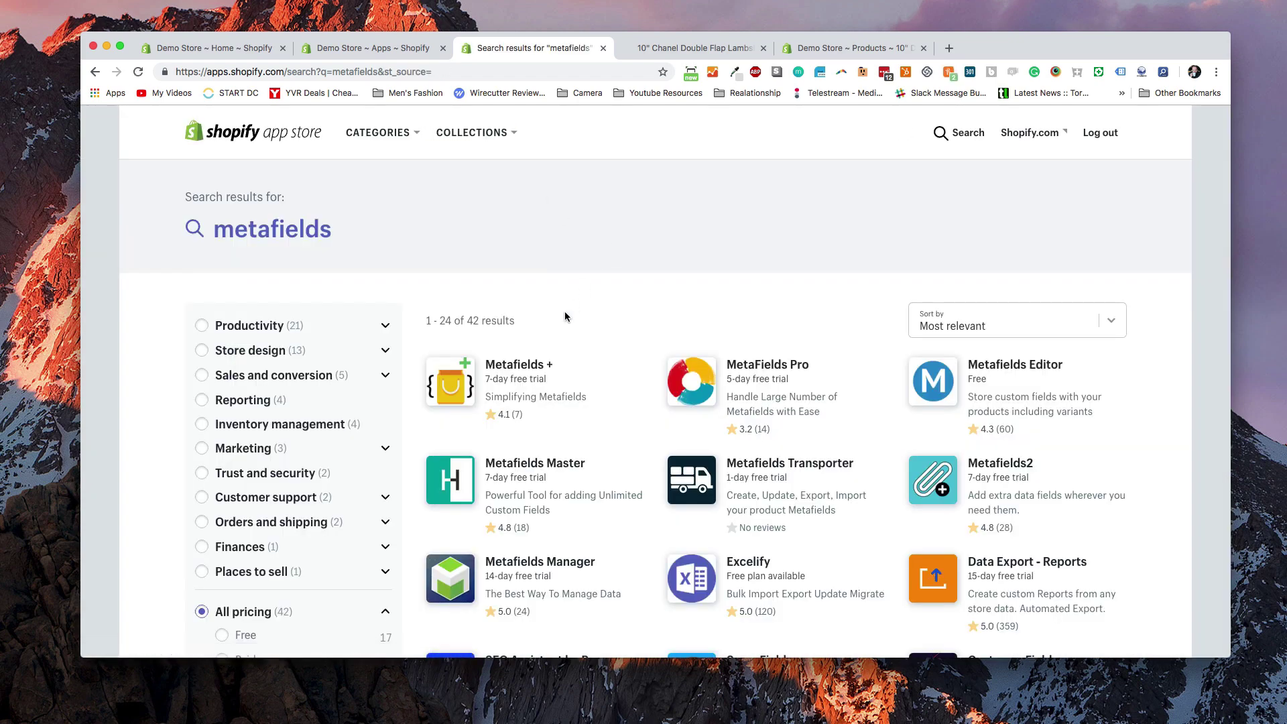
scroll(625, 345, down, 5)
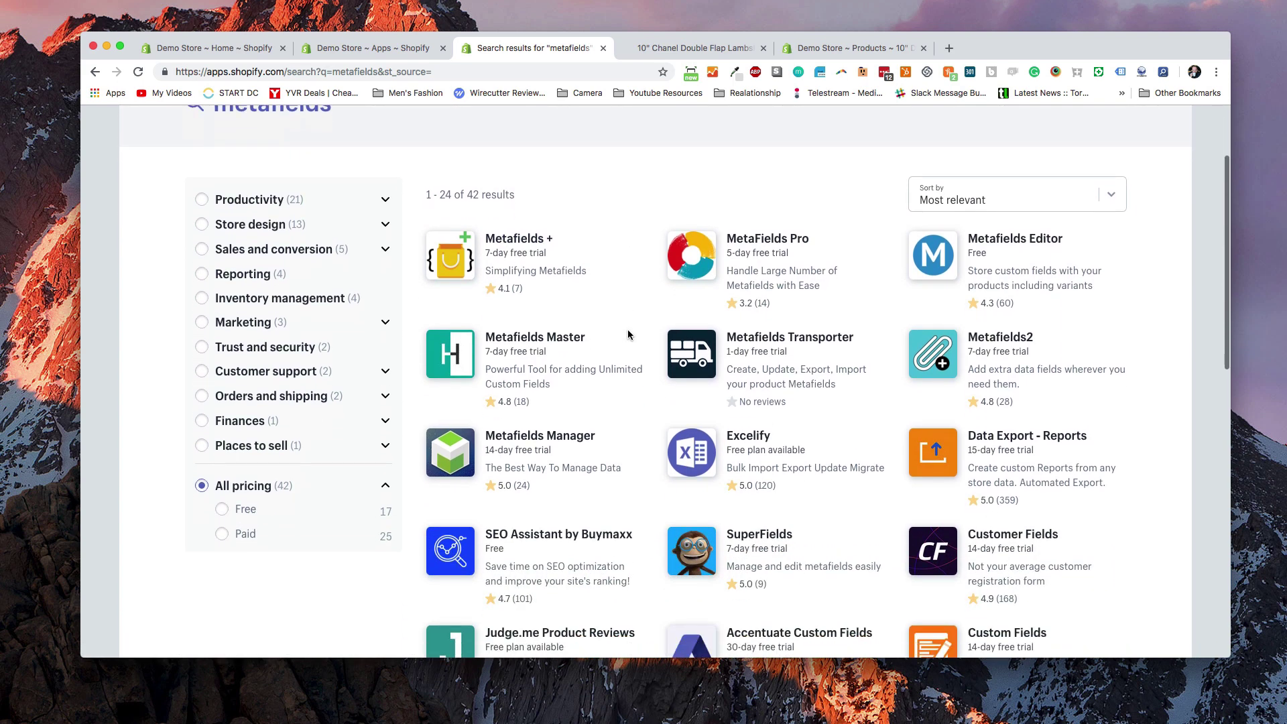
scroll(627, 329, up, 3)
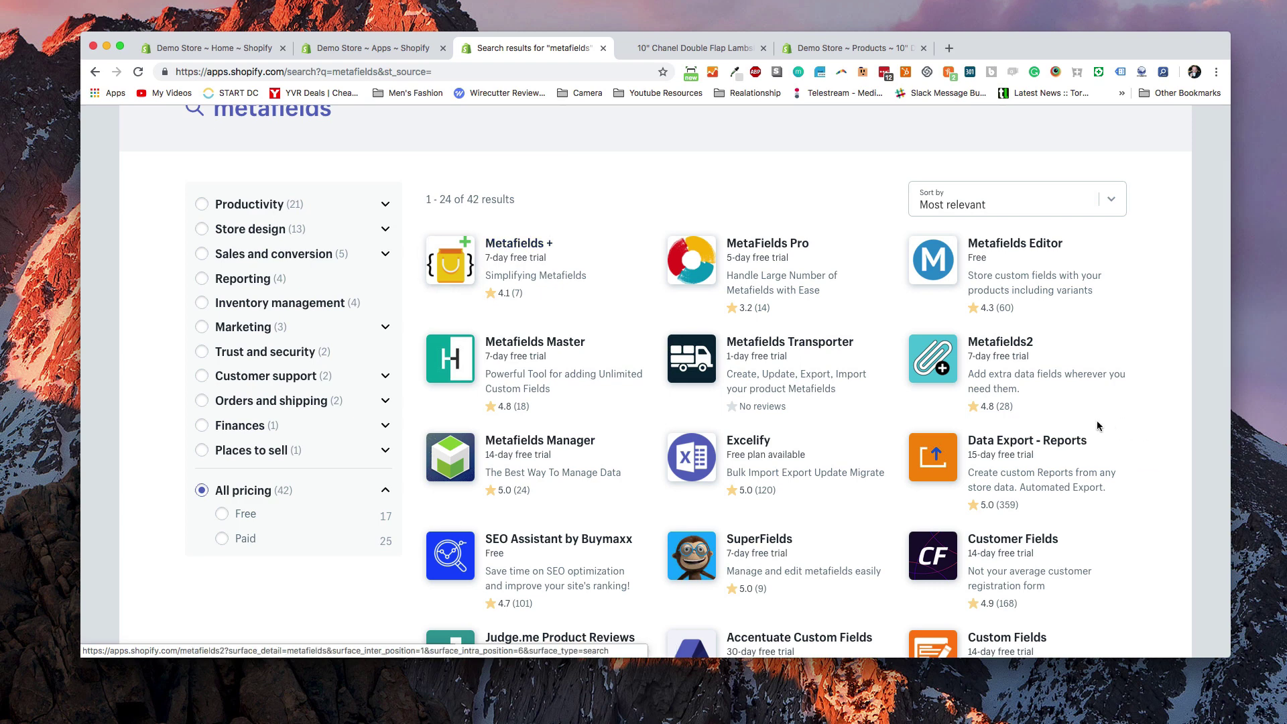
click(1008, 362)
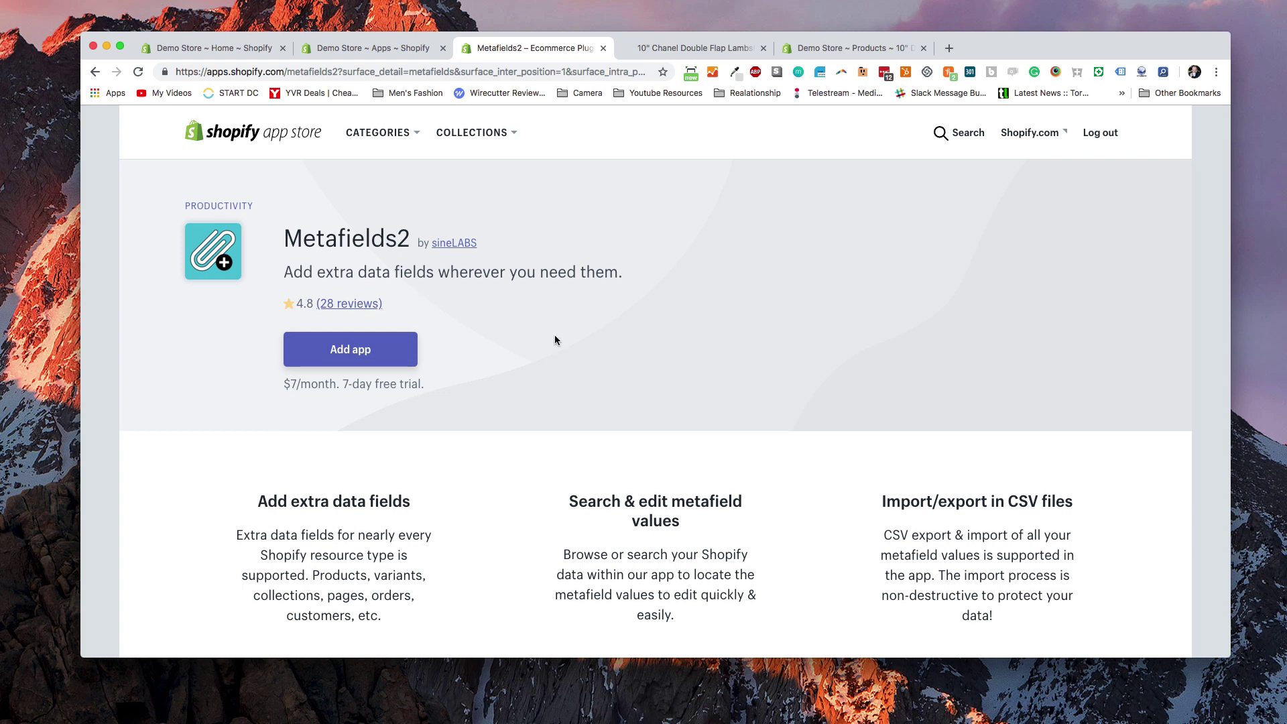
click(363, 358)
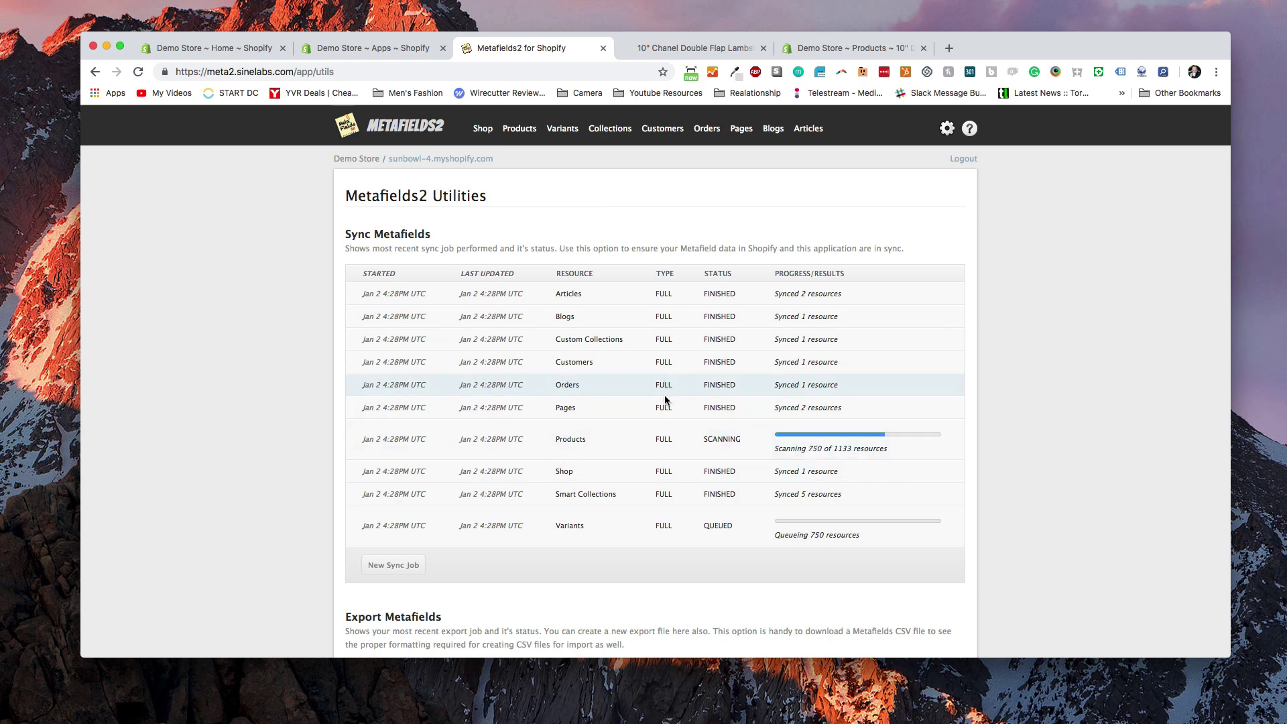
Review the Metafields2 sync jobs and open the product metafield values list
scroll(665, 400, down, 5)
scroll(665, 401, up, 5)
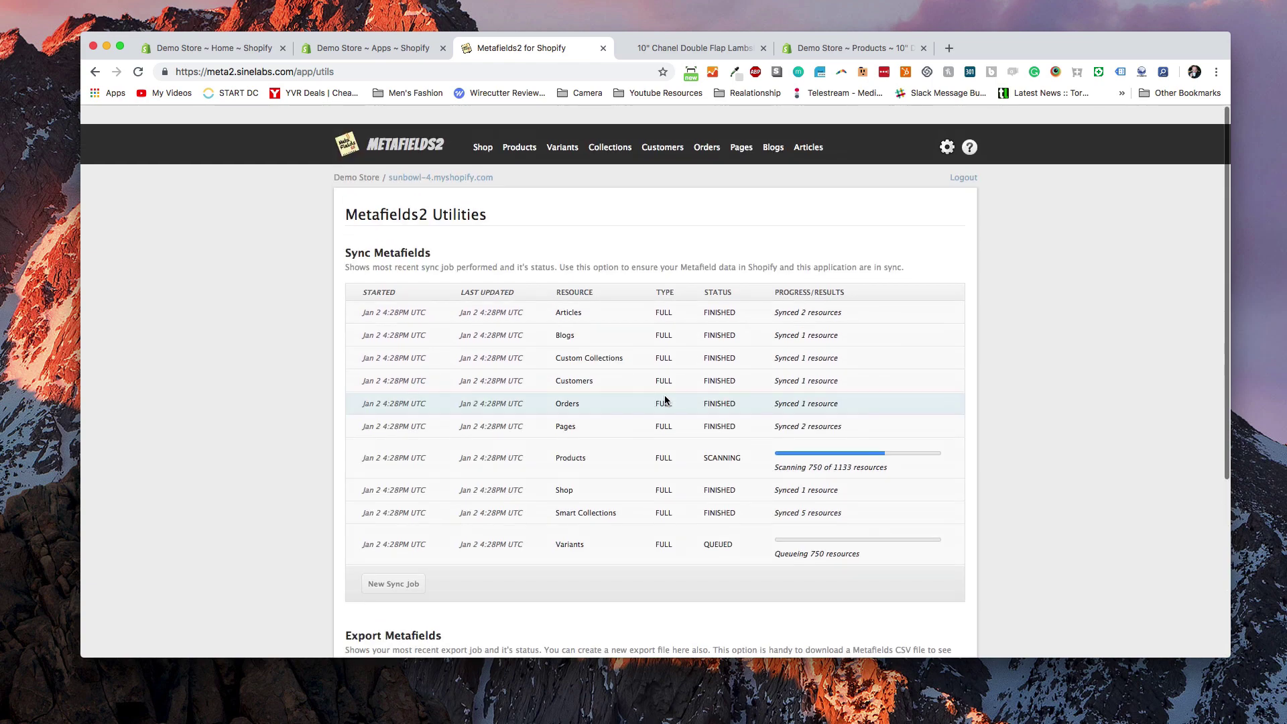
click(520, 128)
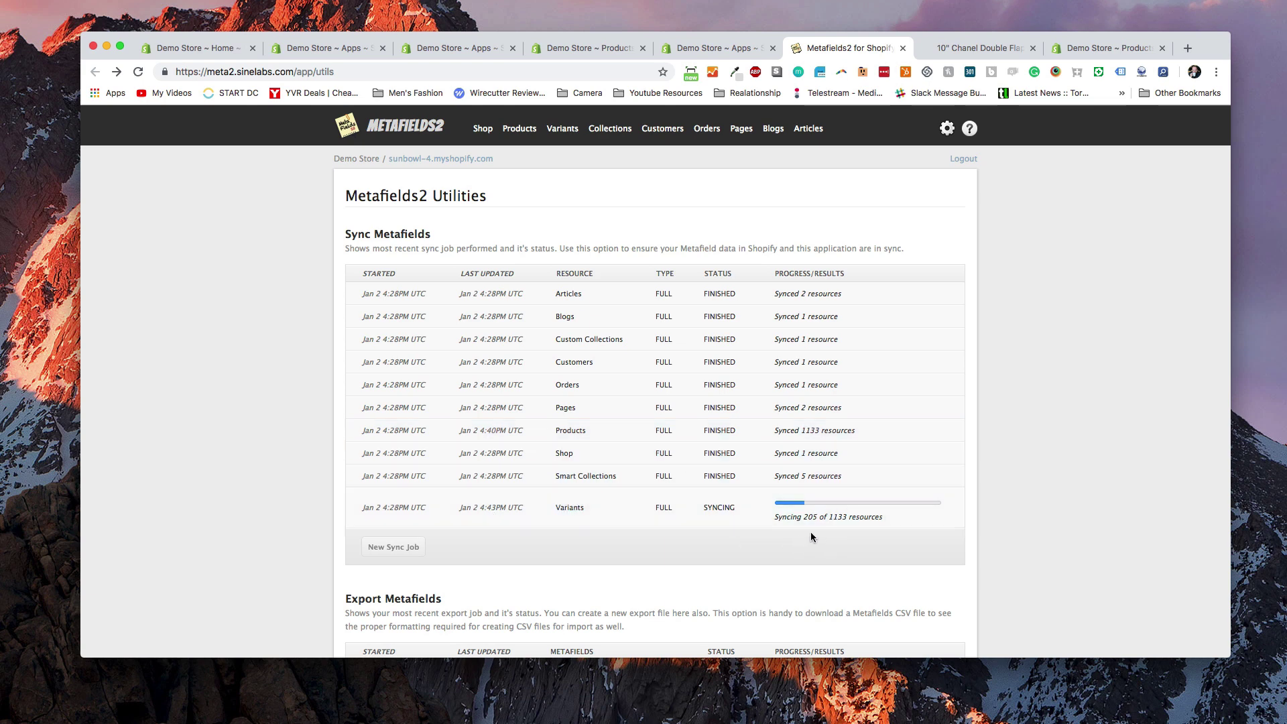
click(513, 134)
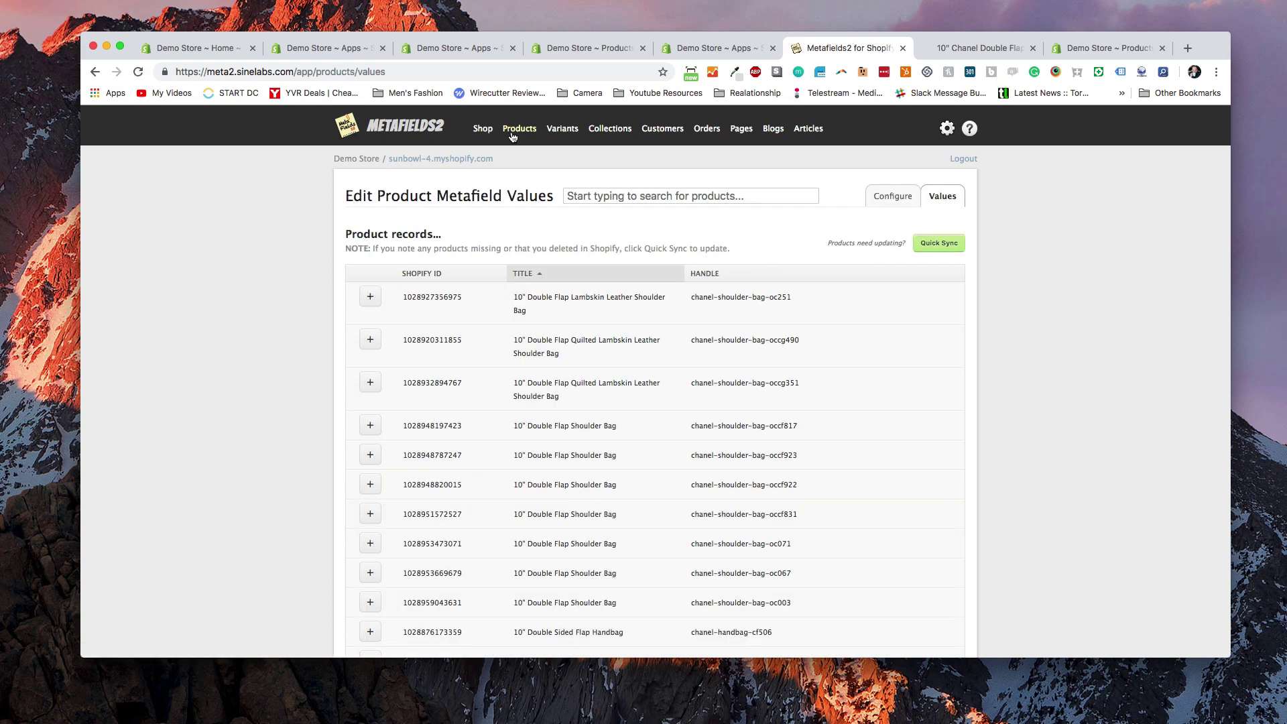
Compare the metafield values of the 10" Double Flap Lambskin bag and the first 10" Double Flap Quilted Lambskin bag
click(371, 298)
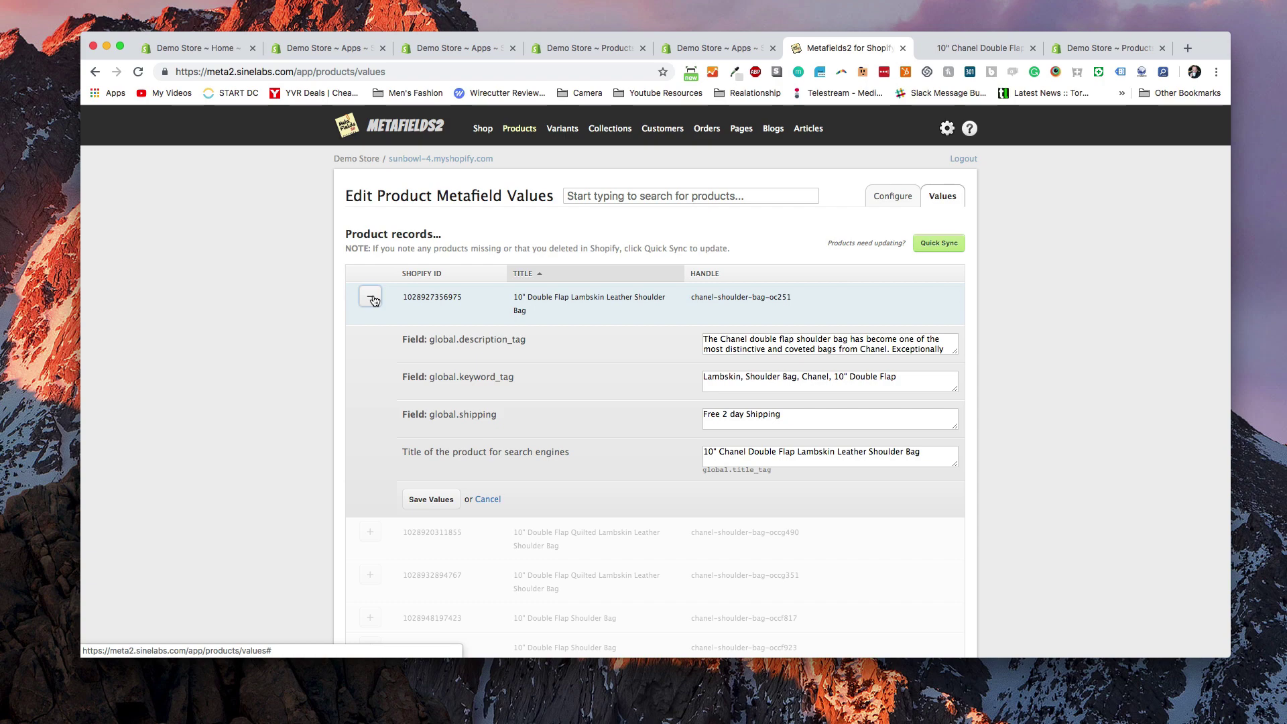
click(373, 299)
click(370, 341)
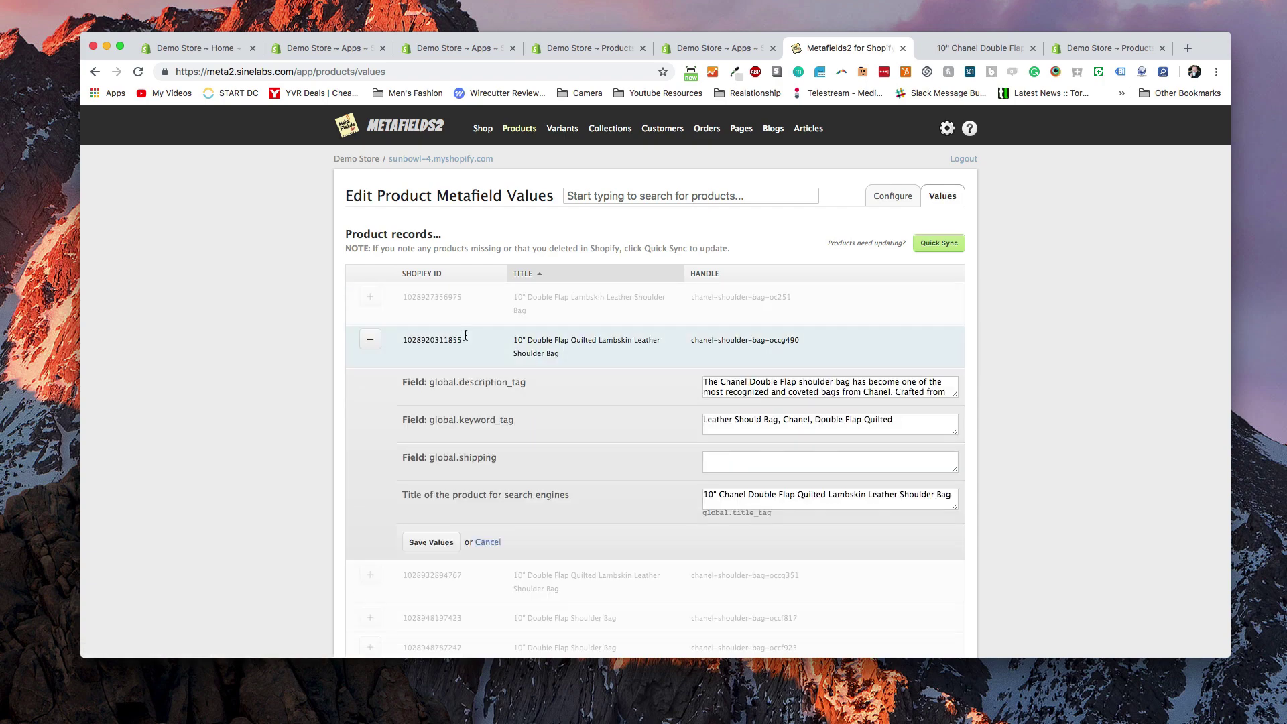
click(368, 343)
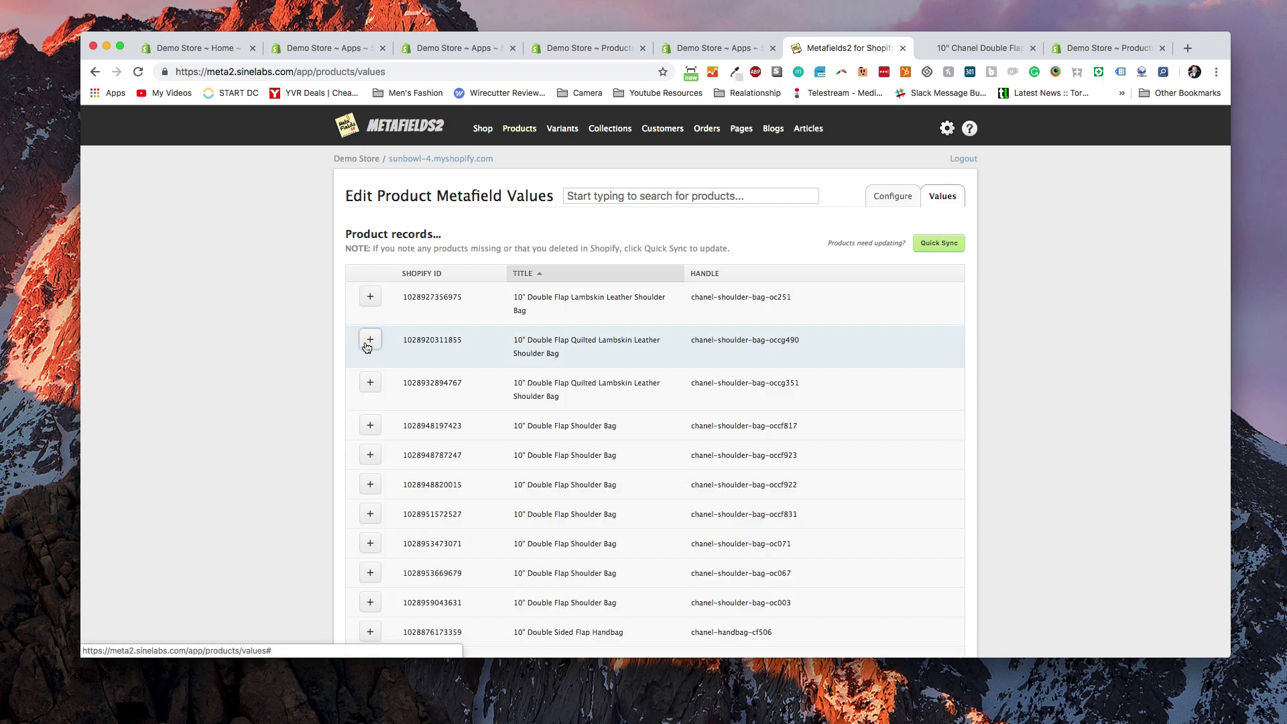
click(370, 298)
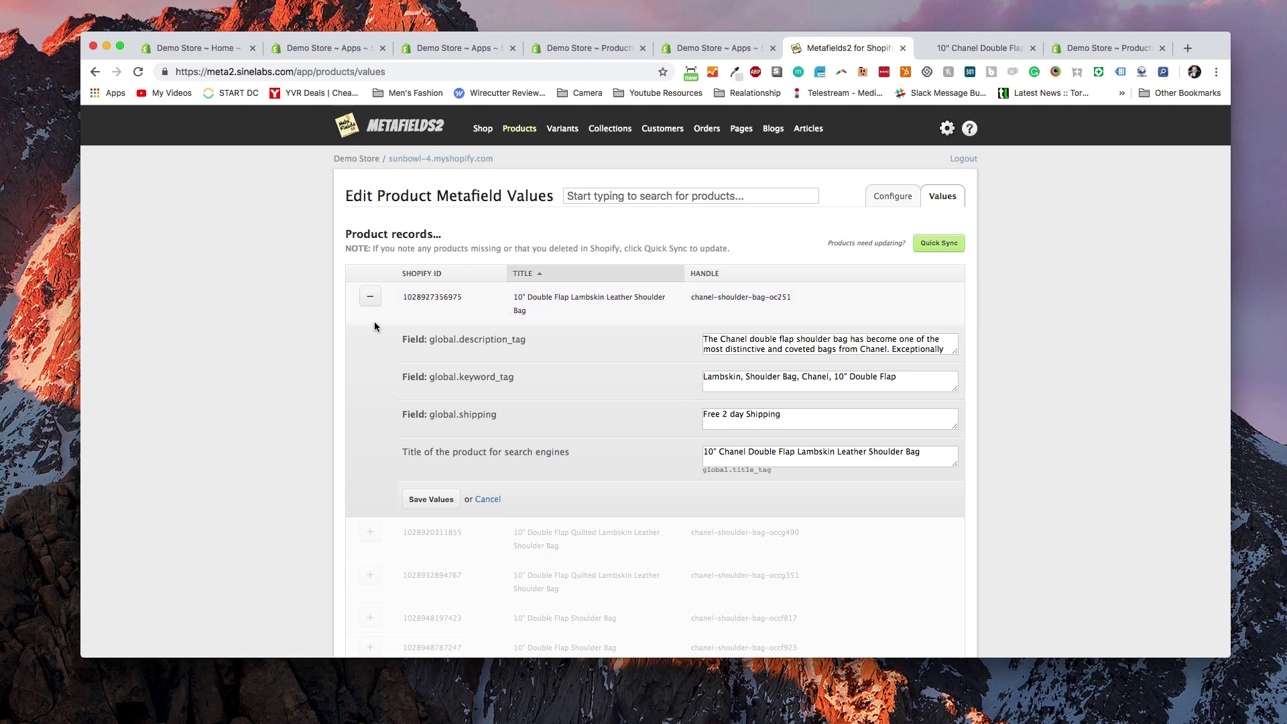
click(370, 299)
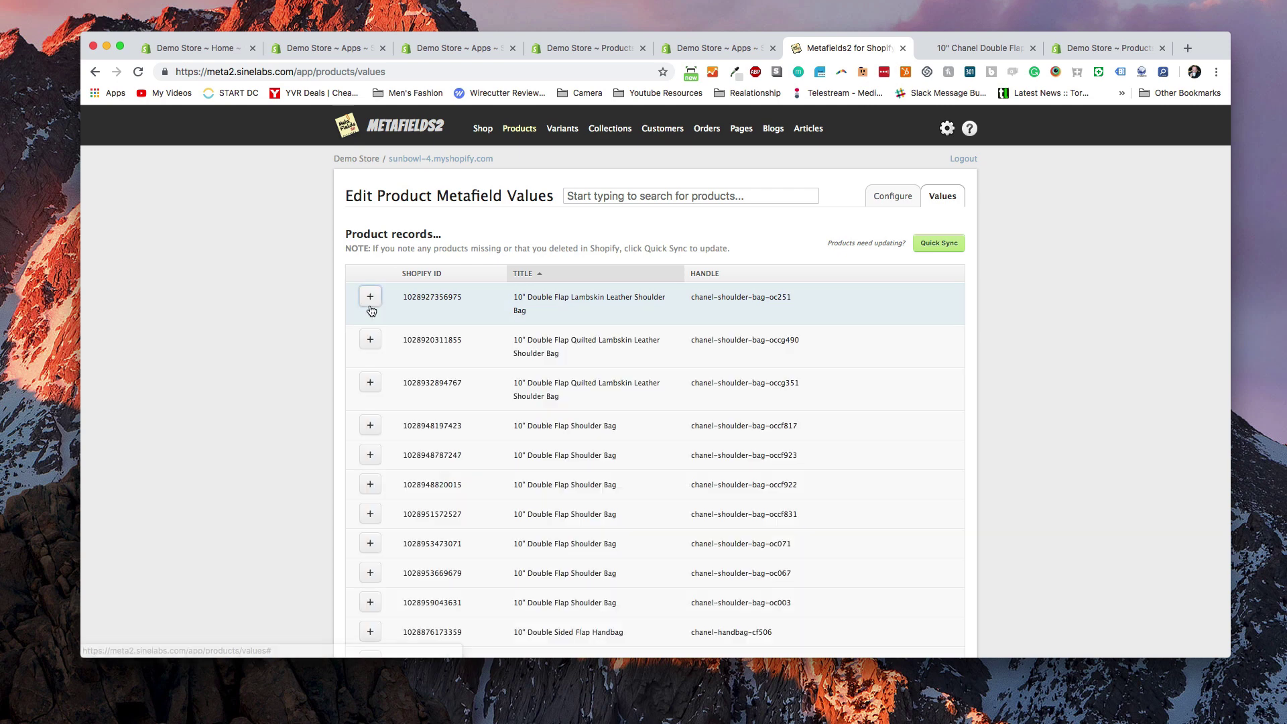
Set global.shipping to "Free US Shipping" for the first 10" Double Flap Quilted Lambskin Leather Shoulder Bag and save the values
click(370, 340)
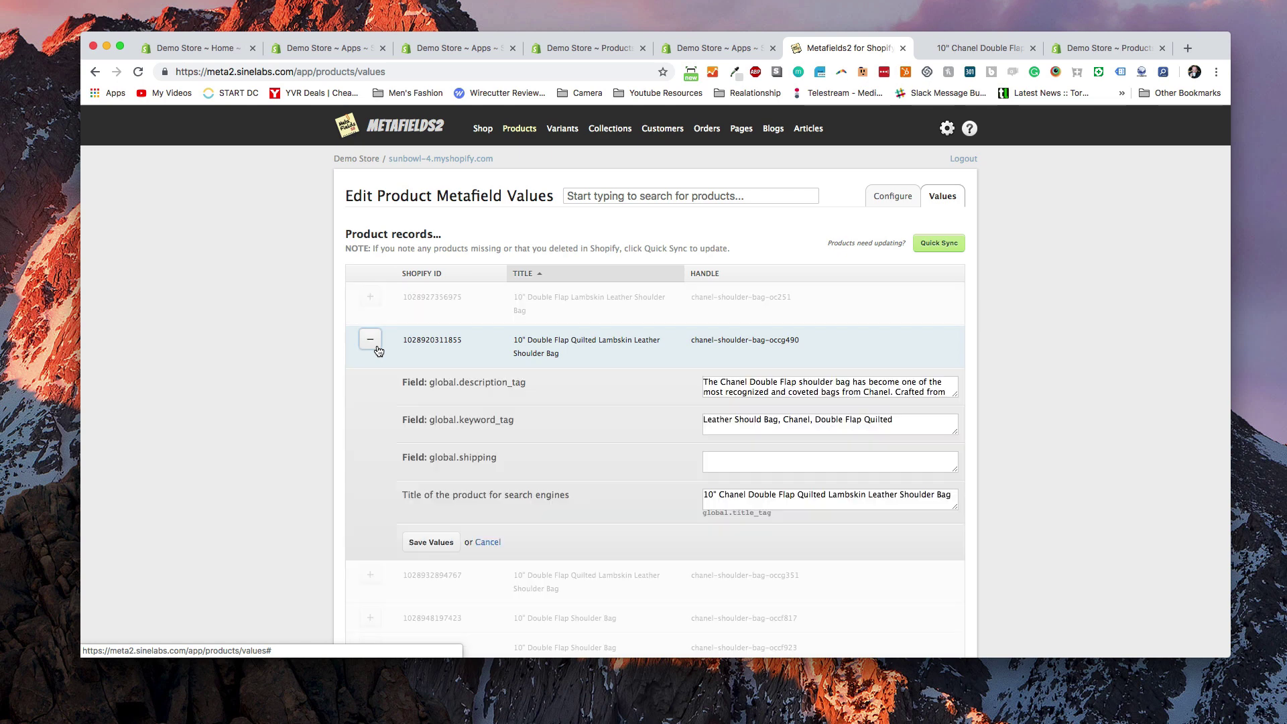
click(747, 459)
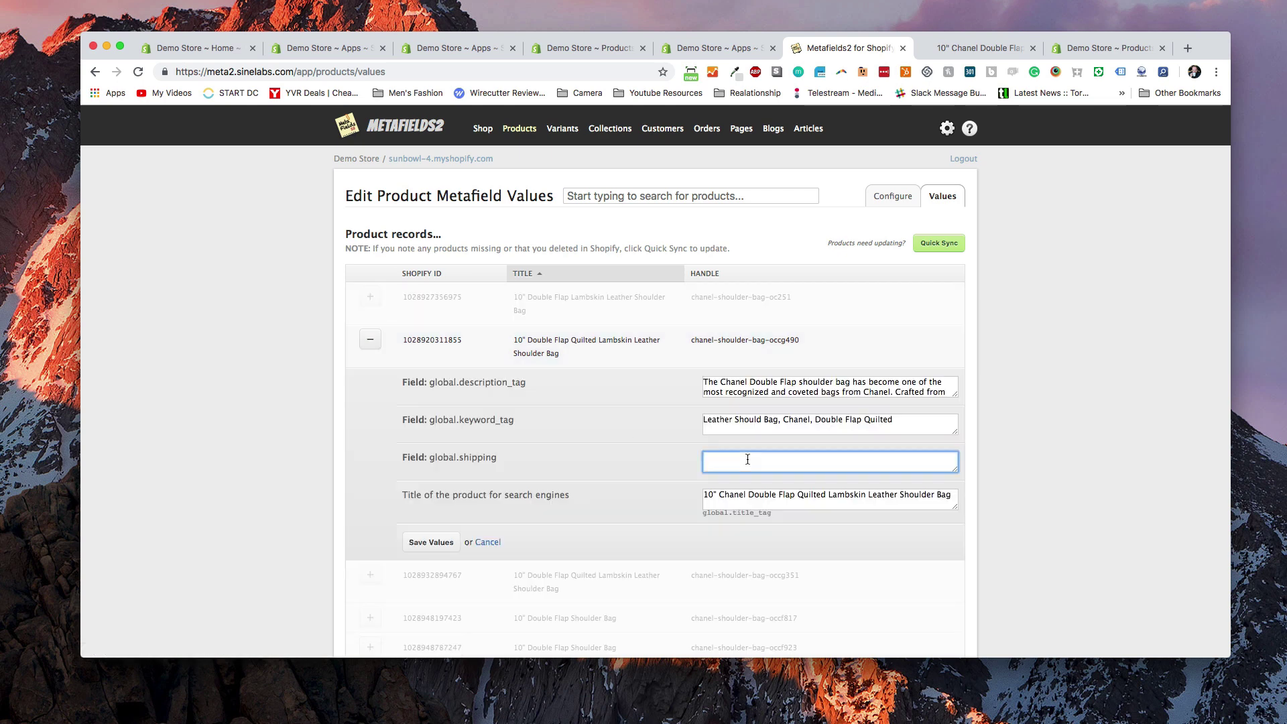
text(Free US Ship)
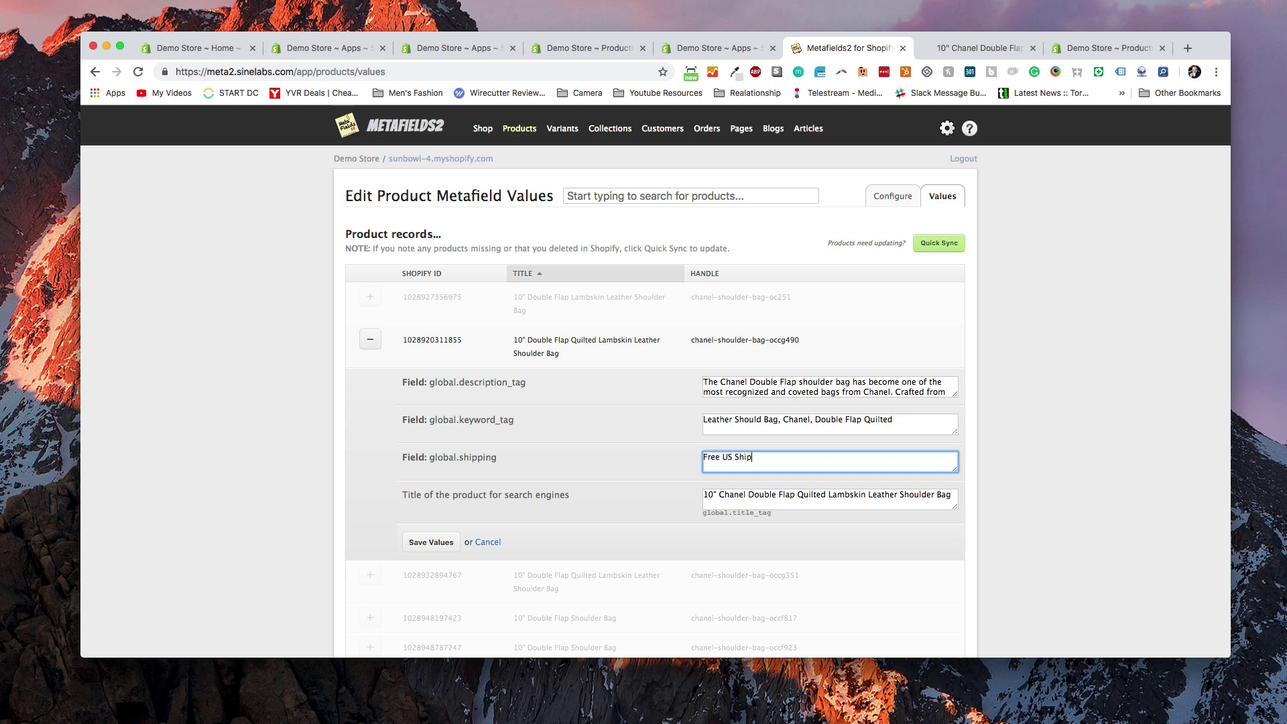
text(ping)
click(431, 541)
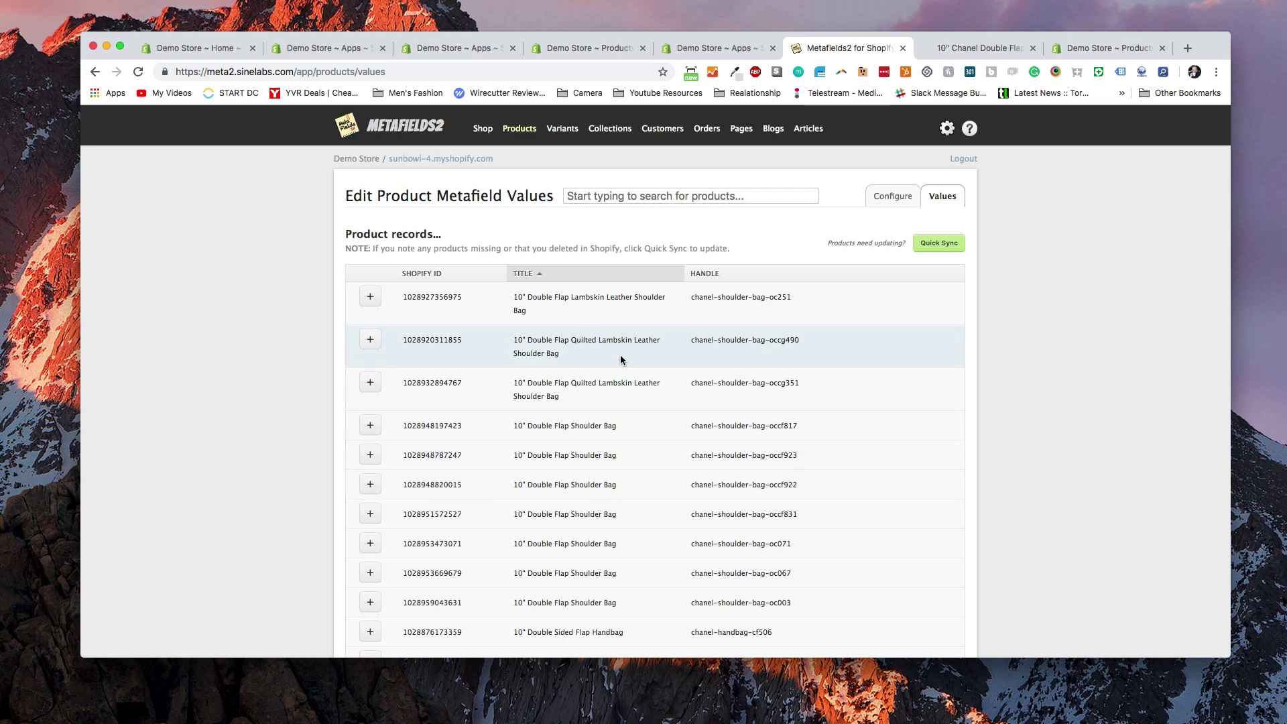
Recheck the global.shipping values of the quilted lambskin bag and the first lambskin bag
click(370, 339)
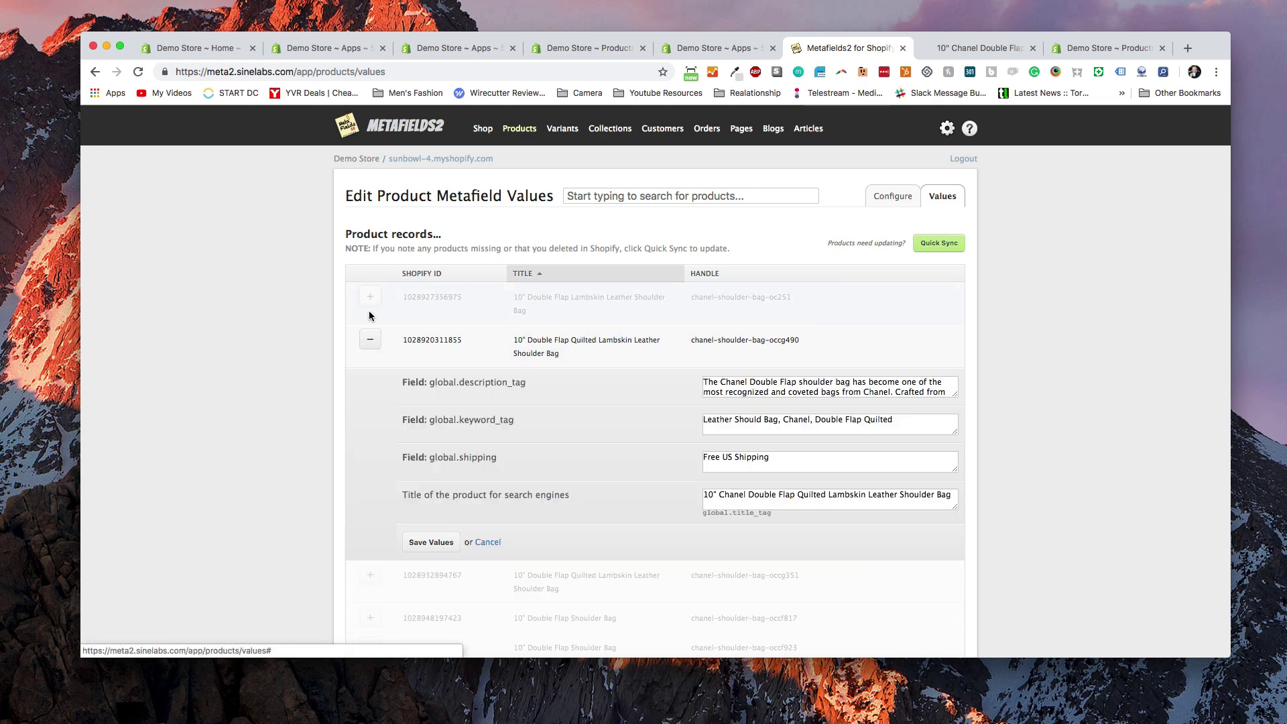
click(370, 302)
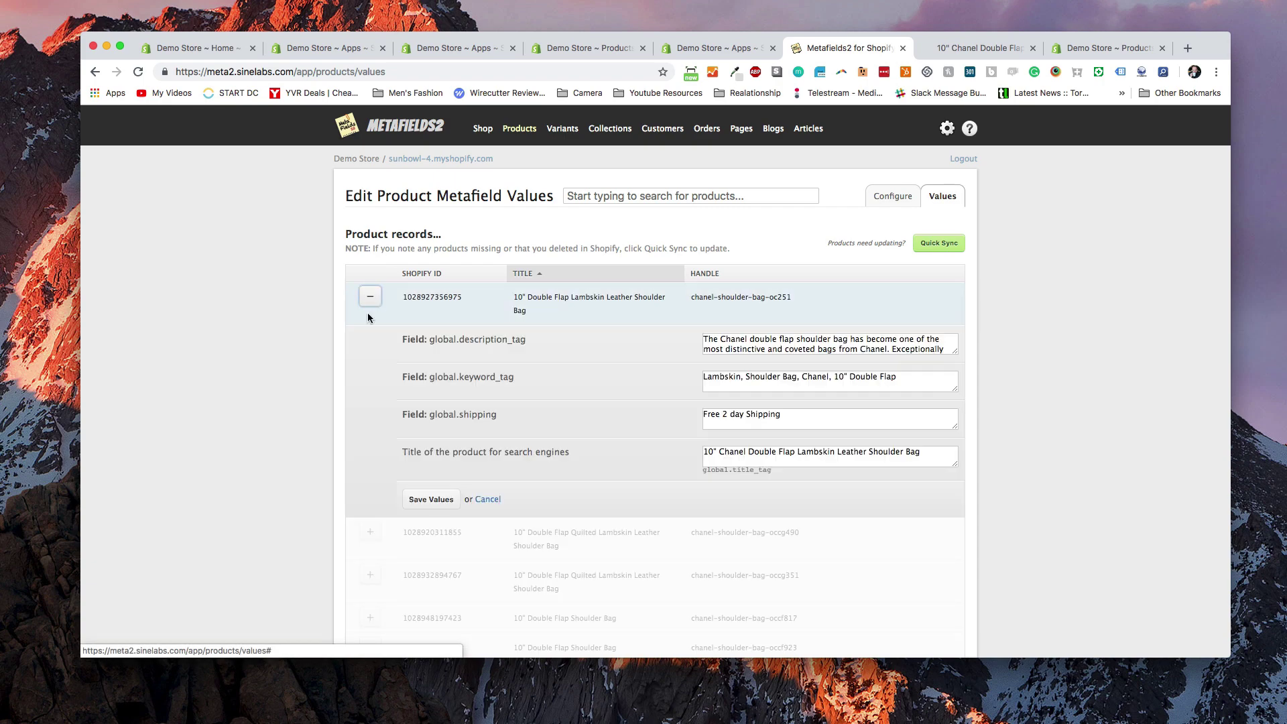
click(370, 299)
Open the first 10" Double Flap Quilted Lambskin Leather Shoulder Bag in the Shopify admin and view its storefront page
click(311, 48)
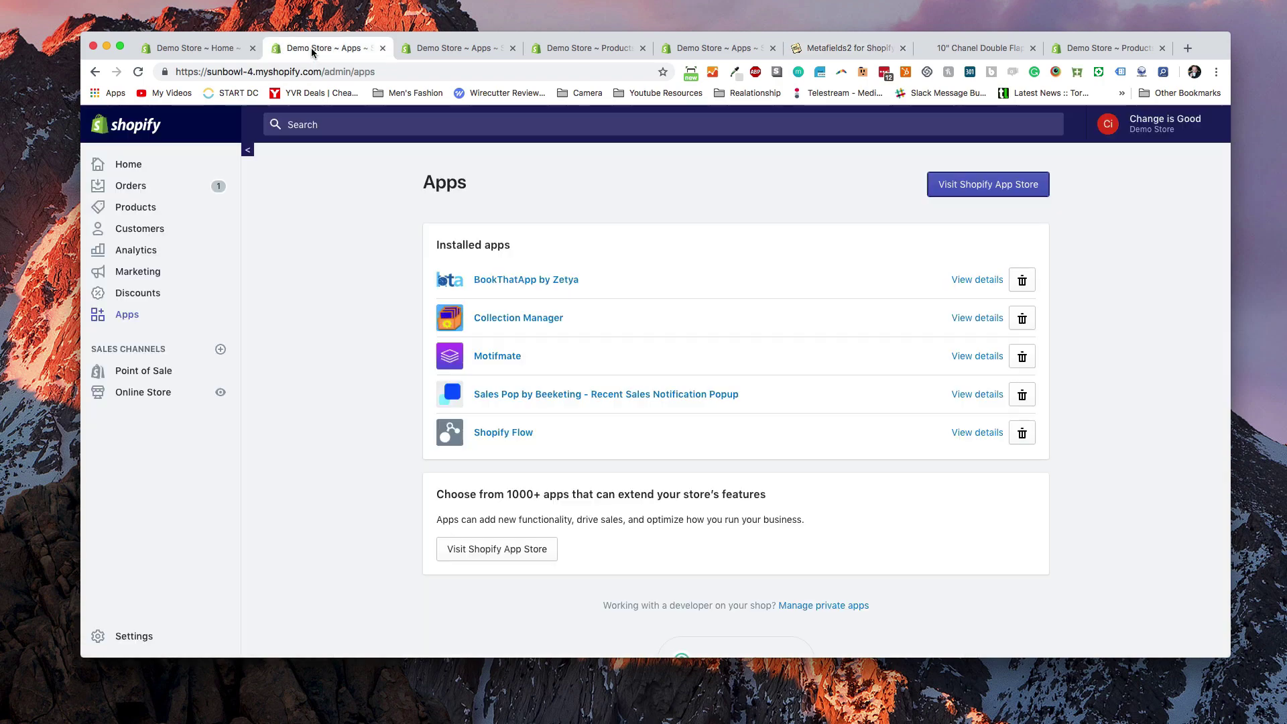
click(181, 207)
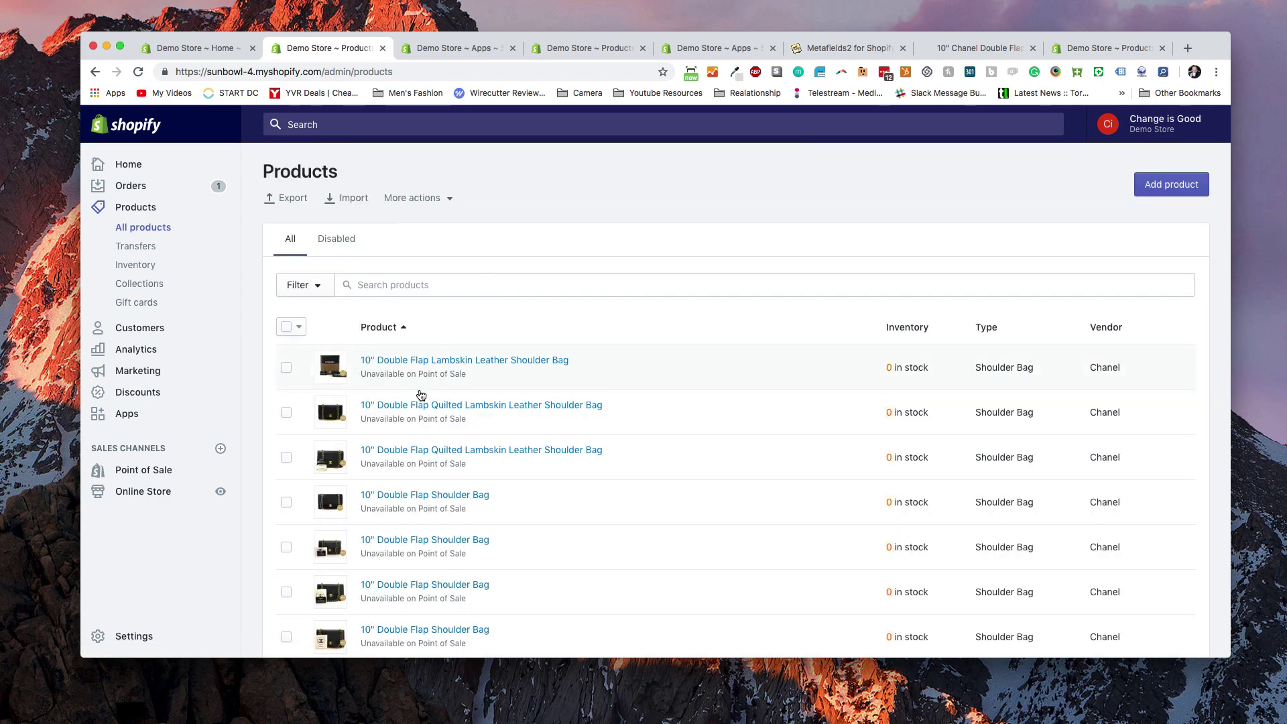
click(417, 408)
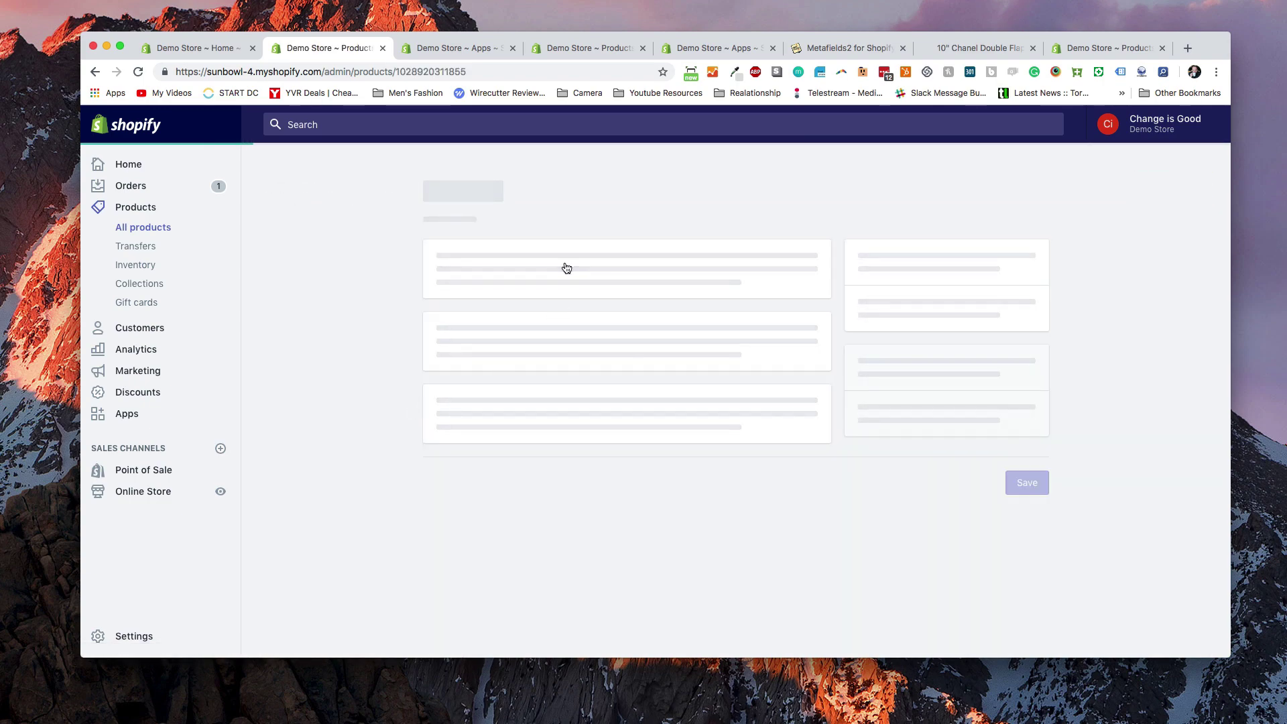
click(520, 217)
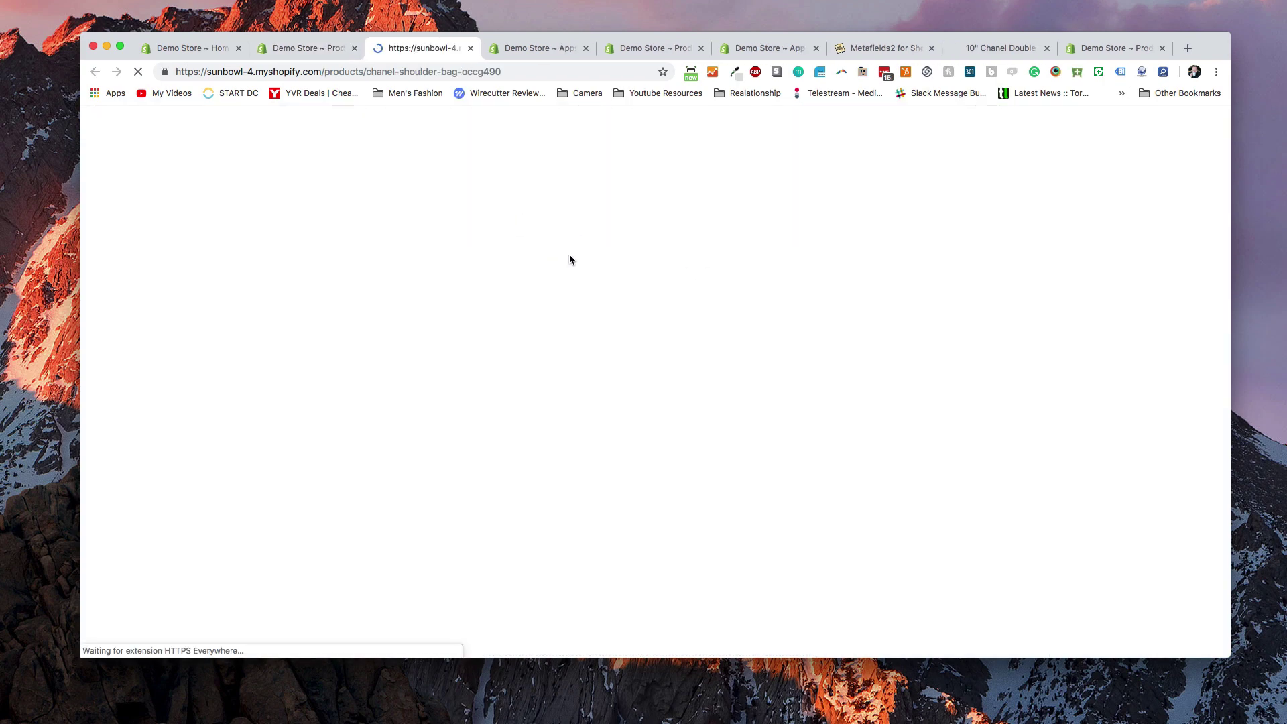
Examine the quilted bag's storefront page, checking the Shipping section for its own metafield text and reviewing the product details
scroll(755, 380, down, 15)
scroll(755, 379, up, 3)
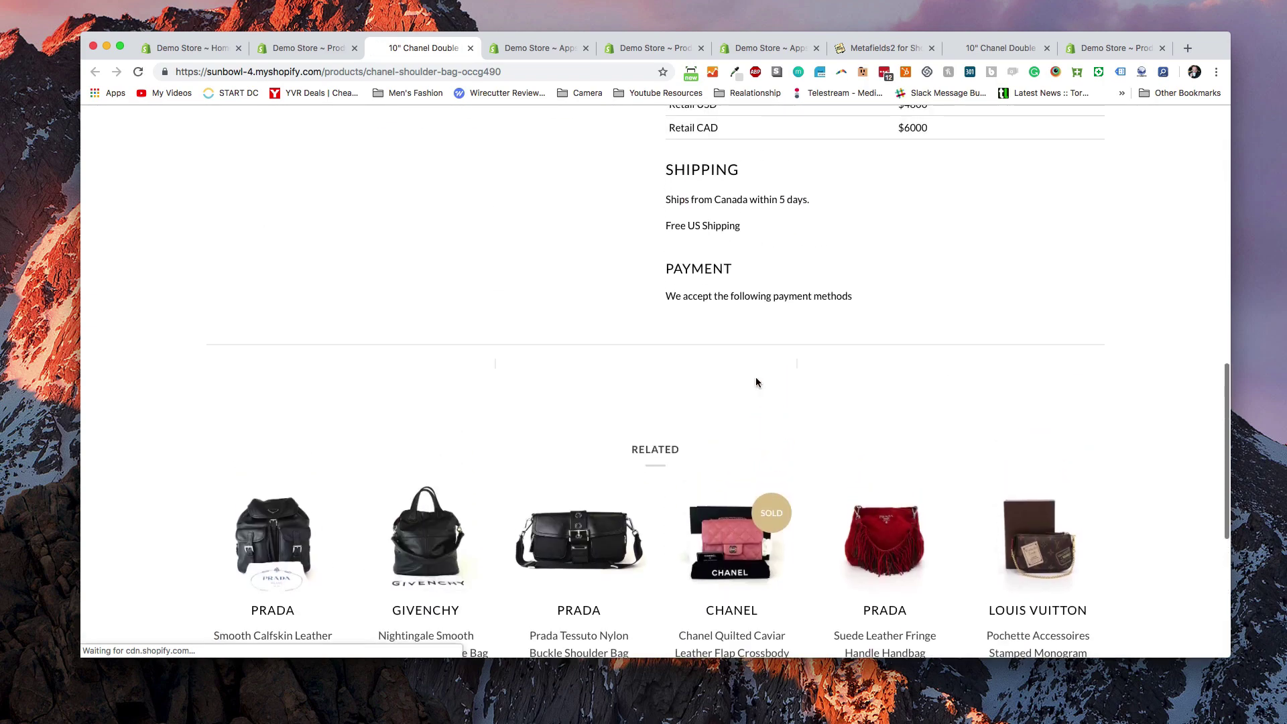
drag(740, 226, 683, 216)
click(734, 253)
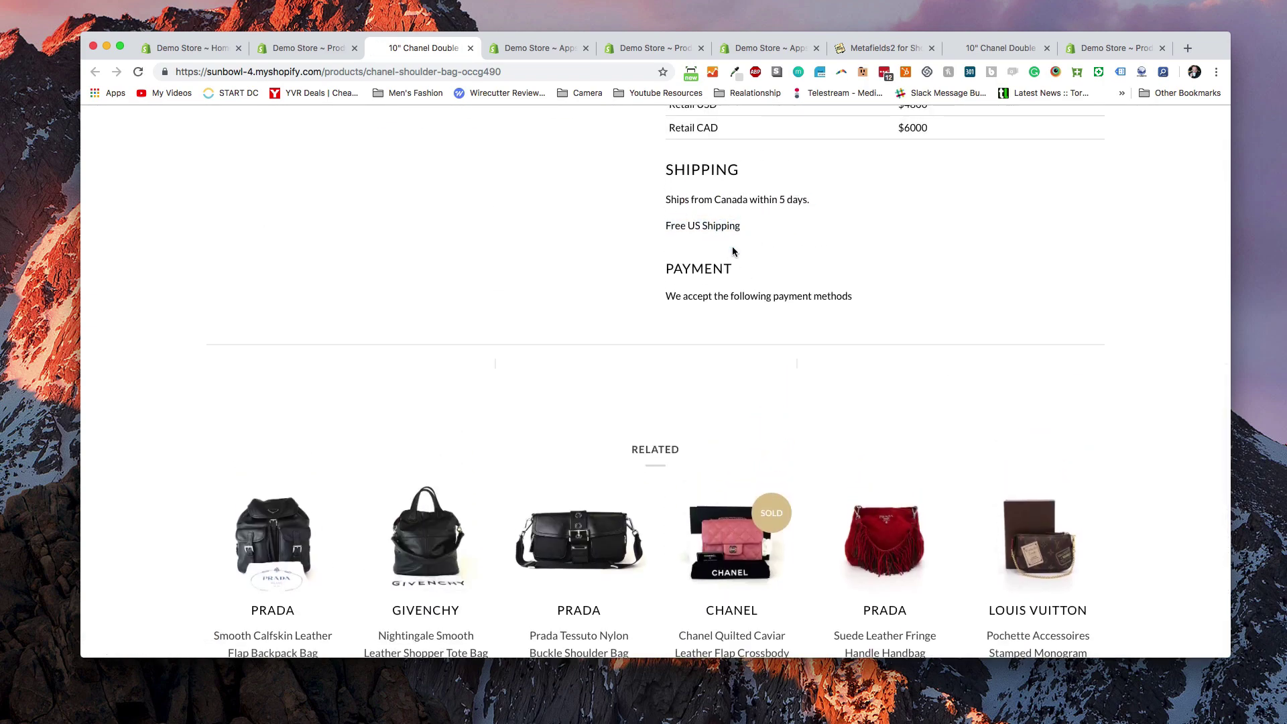
scroll(732, 250, up, 5)
scroll(732, 250, up, 6)
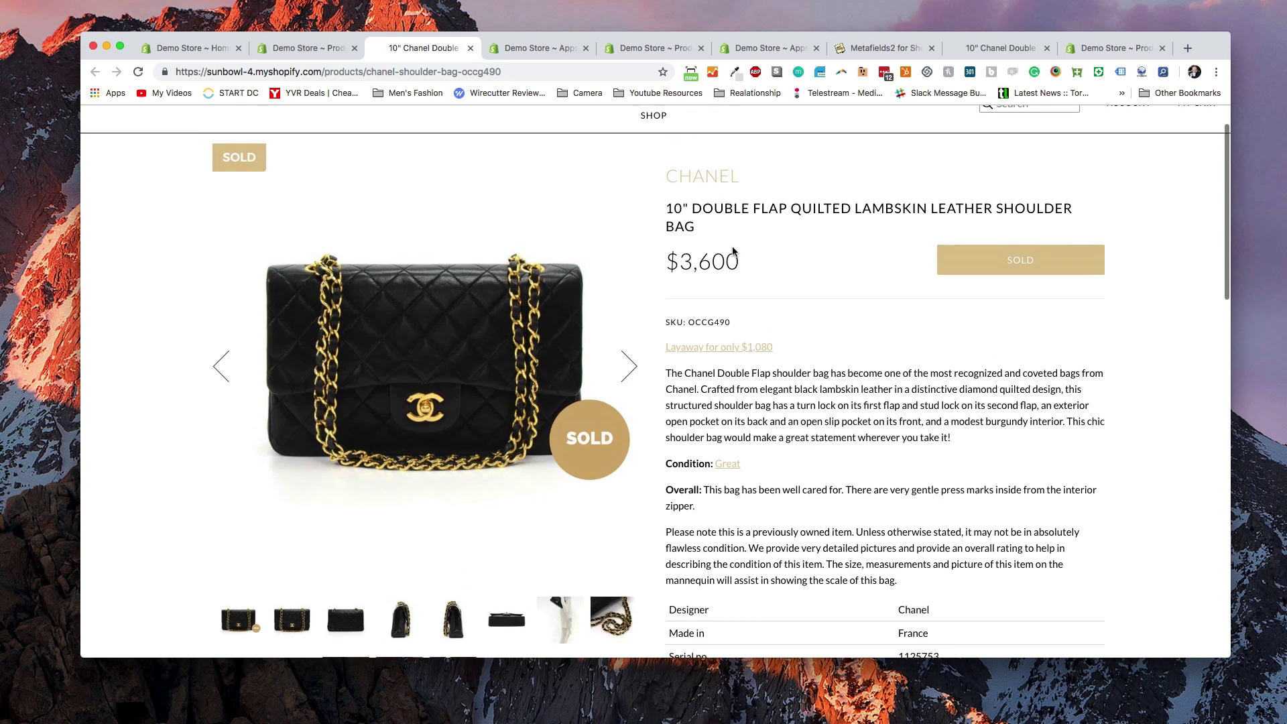
scroll(732, 250, down, 5)
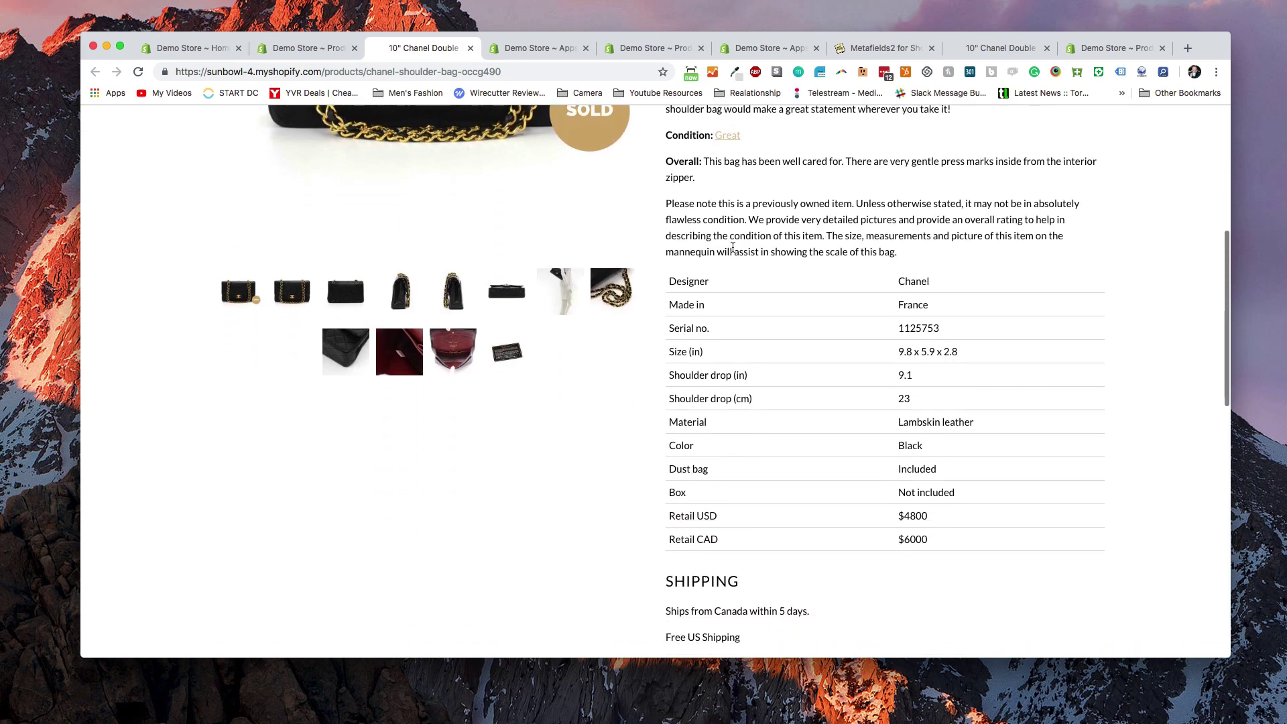
scroll(733, 247, down, 4)
scroll(733, 251, up, 5)
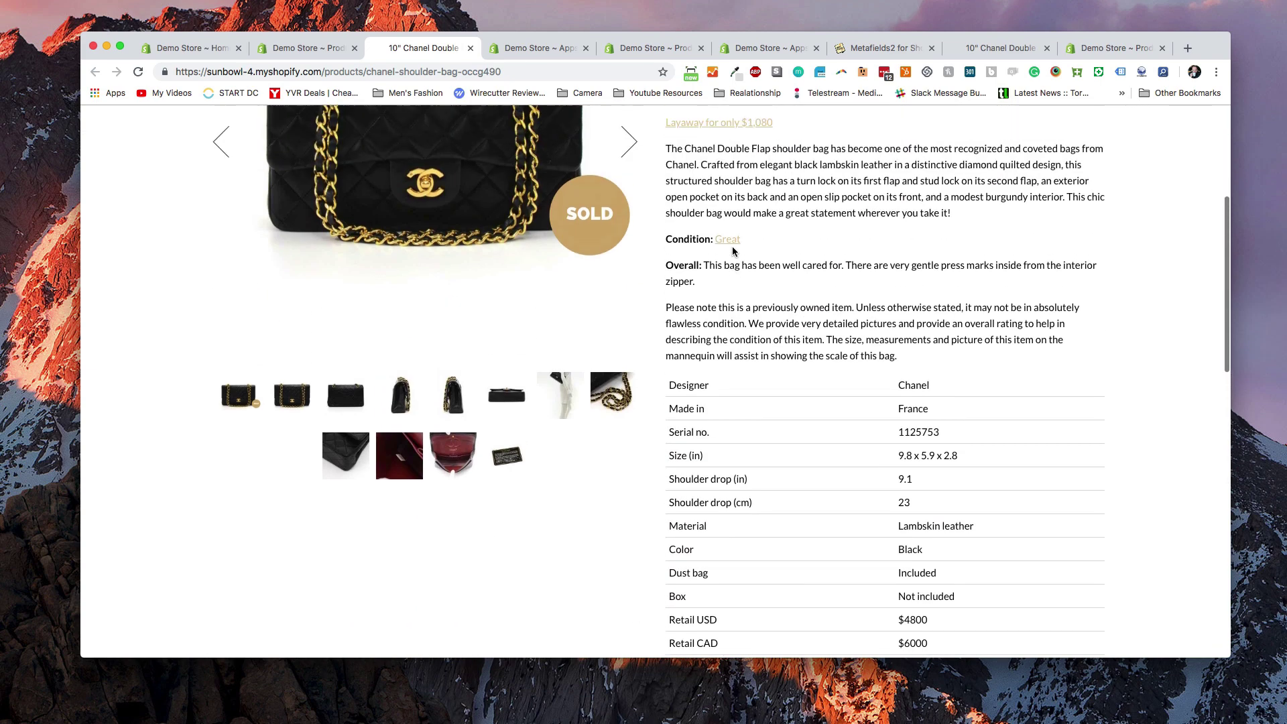
scroll(733, 252, up, 4)
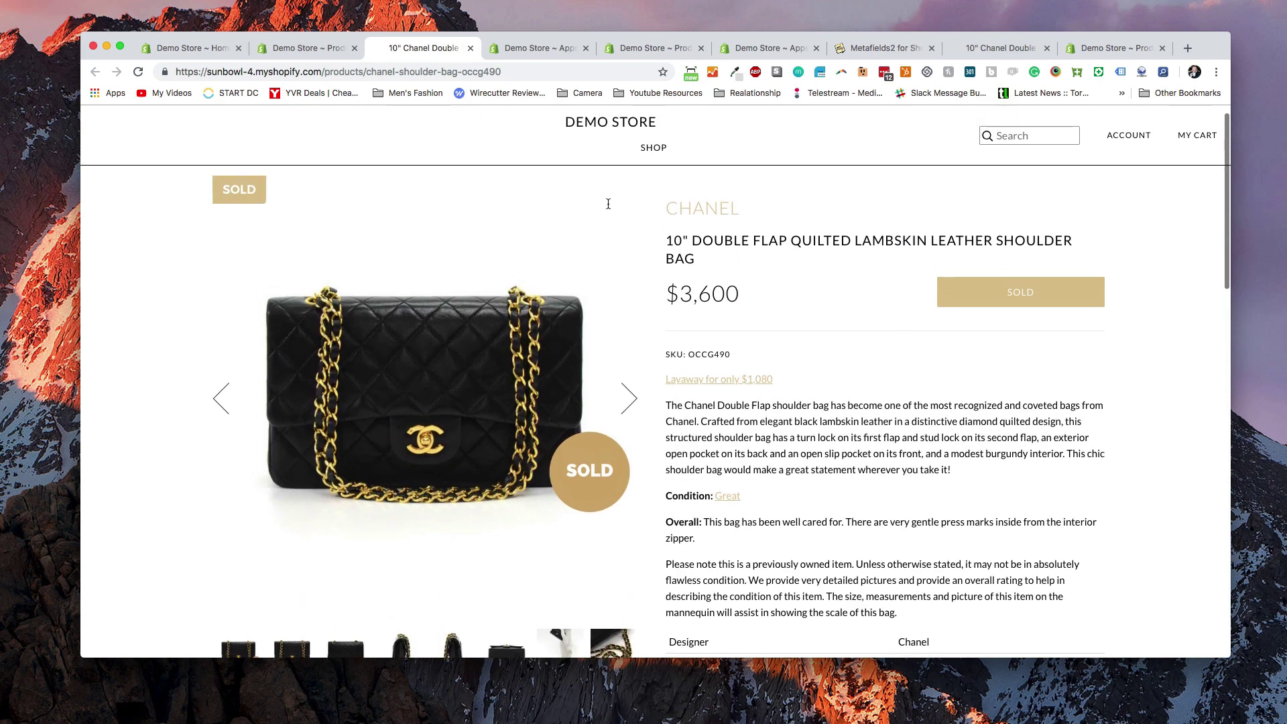
Switch back to Metafields2 and review the metafield values of the first two 10" Double Flap bags and the product list
click(889, 45)
scroll(498, 335, down, 5)
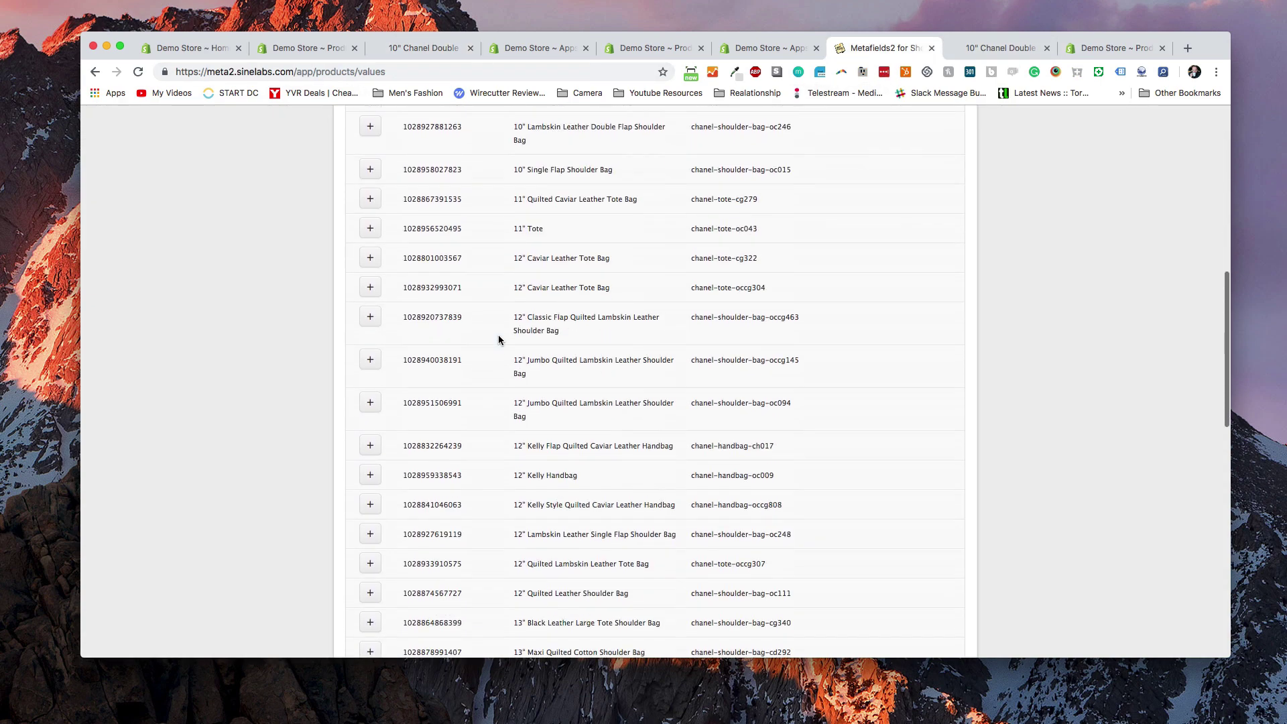
scroll(497, 335, up, 10)
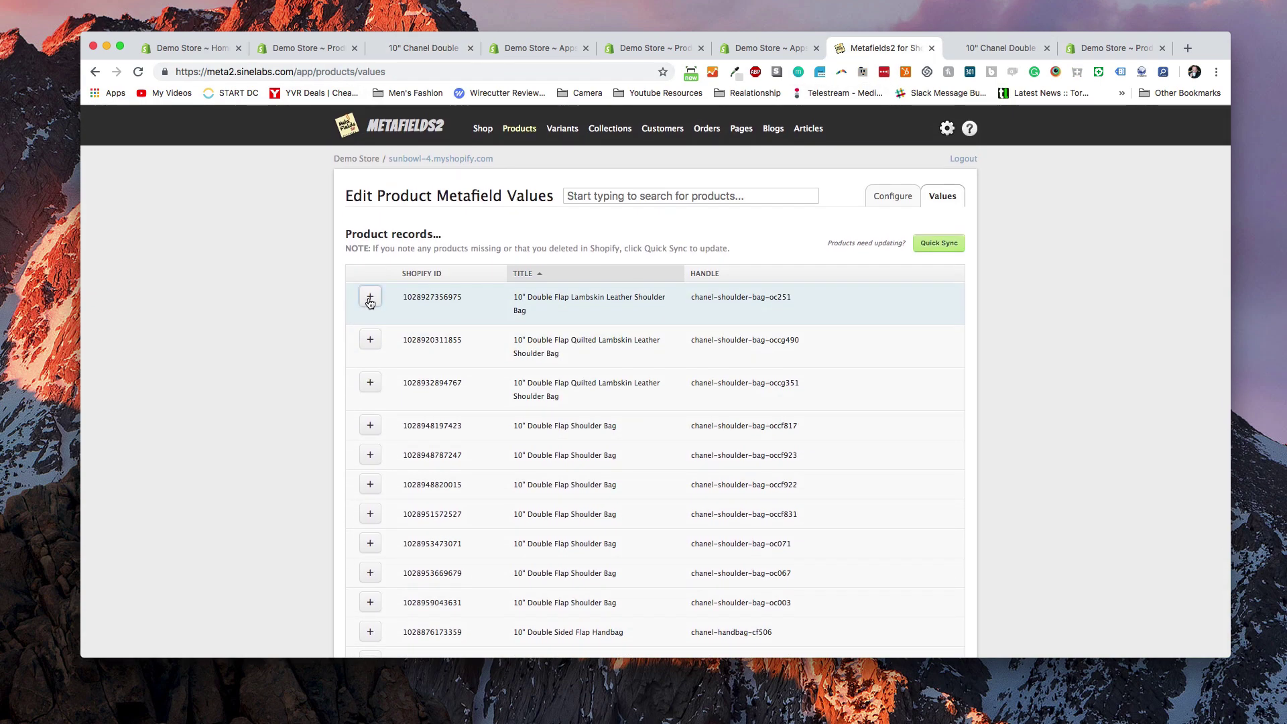
click(370, 299)
click(371, 299)
click(372, 342)
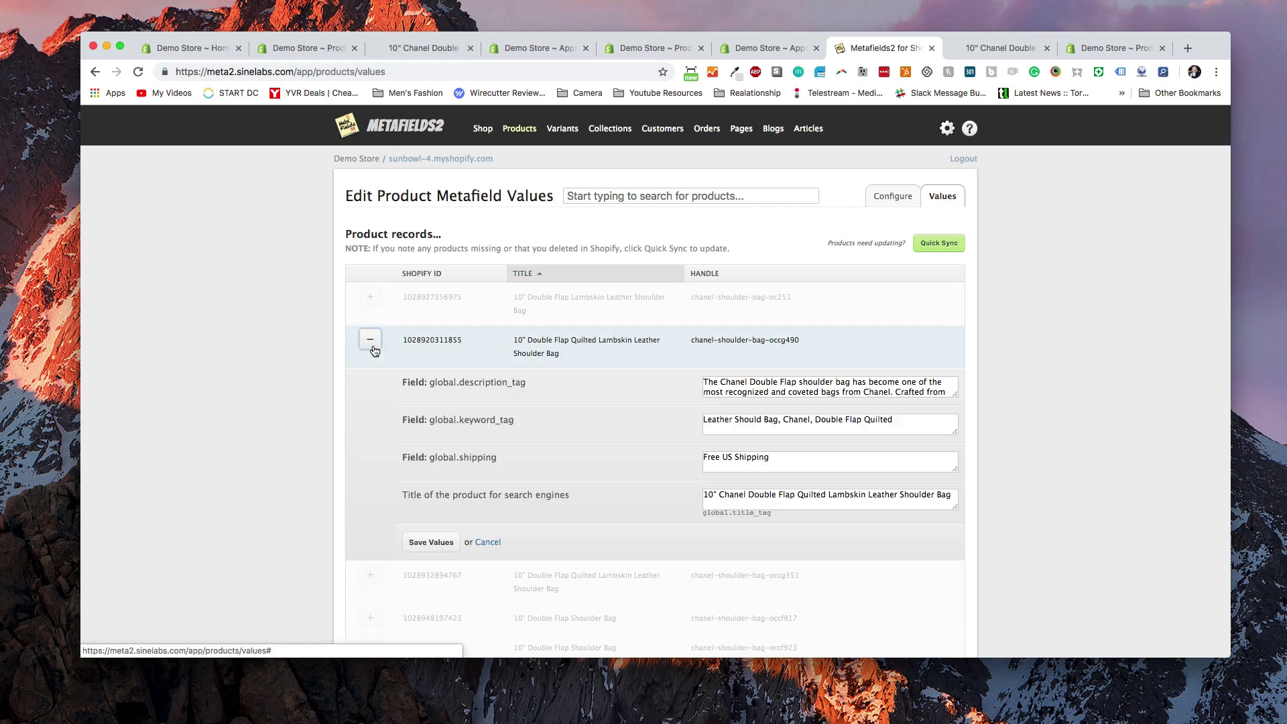
click(372, 341)
click(372, 342)
click(370, 341)
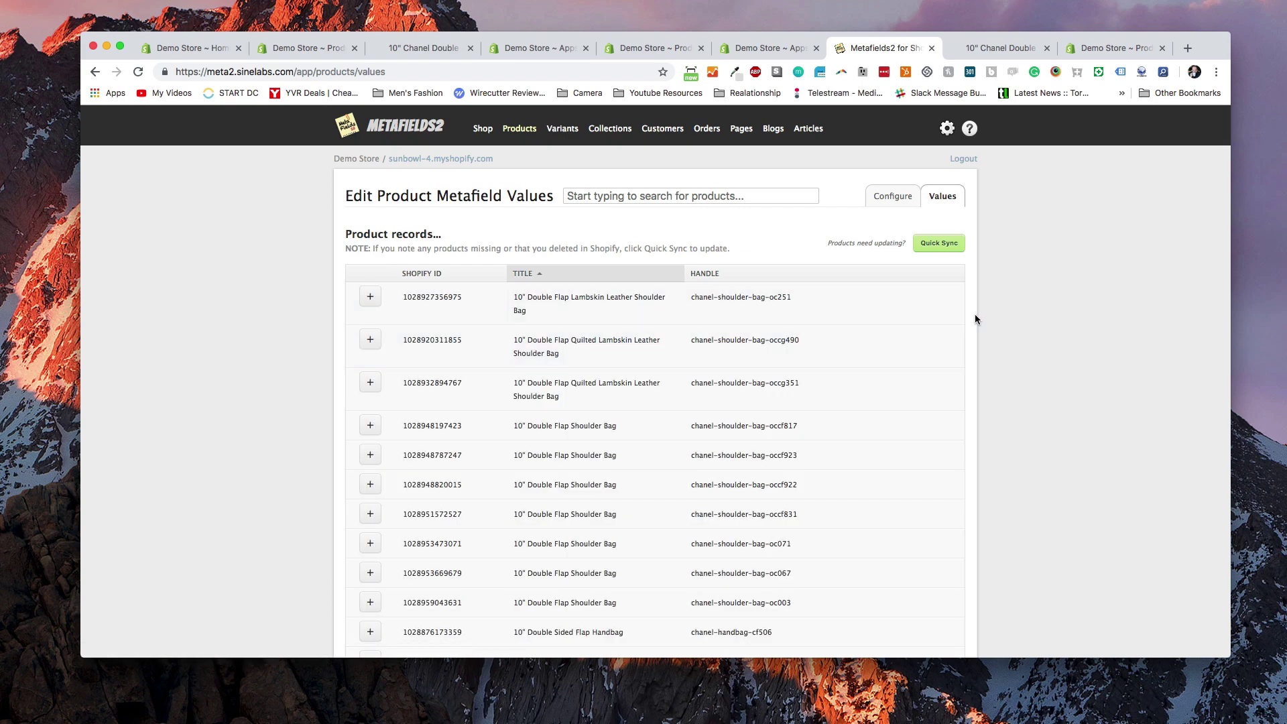
scroll(986, 335, down, 8)
scroll(987, 341, down, 5)
scroll(986, 340, up, 15)
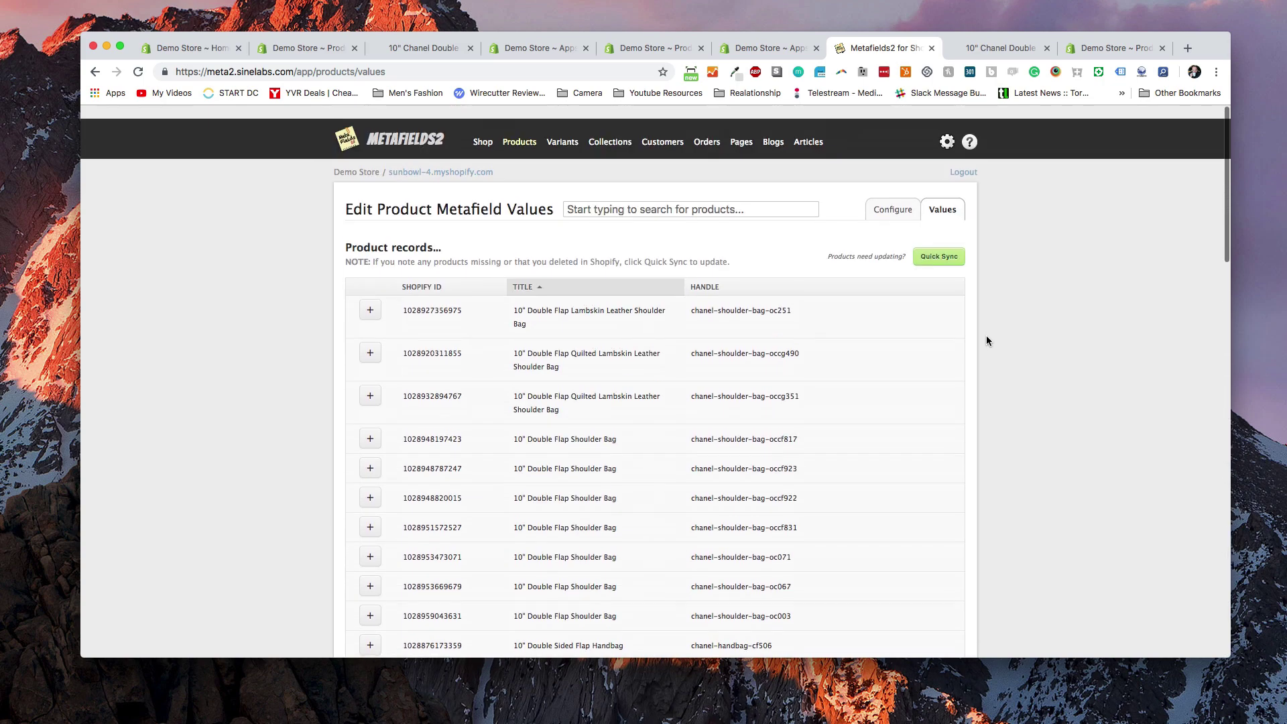
Open the product metafield configuration and examine the new metafield form's namespace, key, type and description fields, closing it without adding anything
click(892, 197)
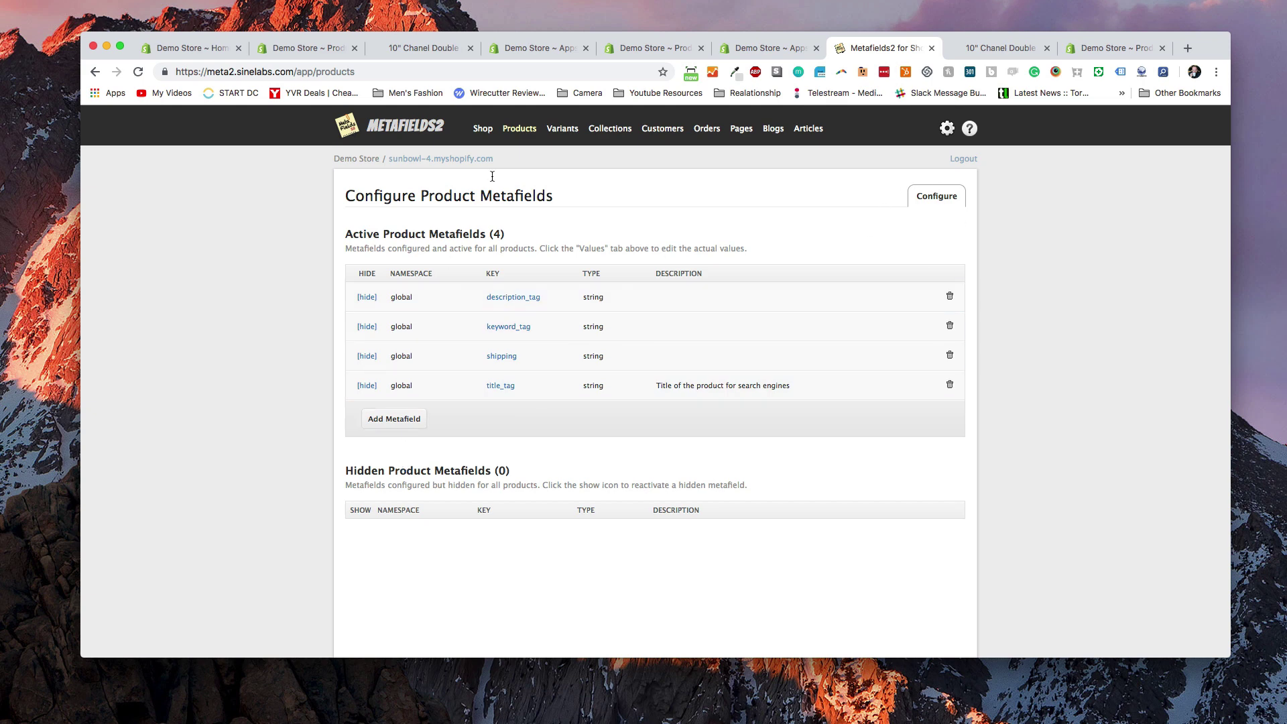
click(389, 420)
click(386, 429)
click(529, 428)
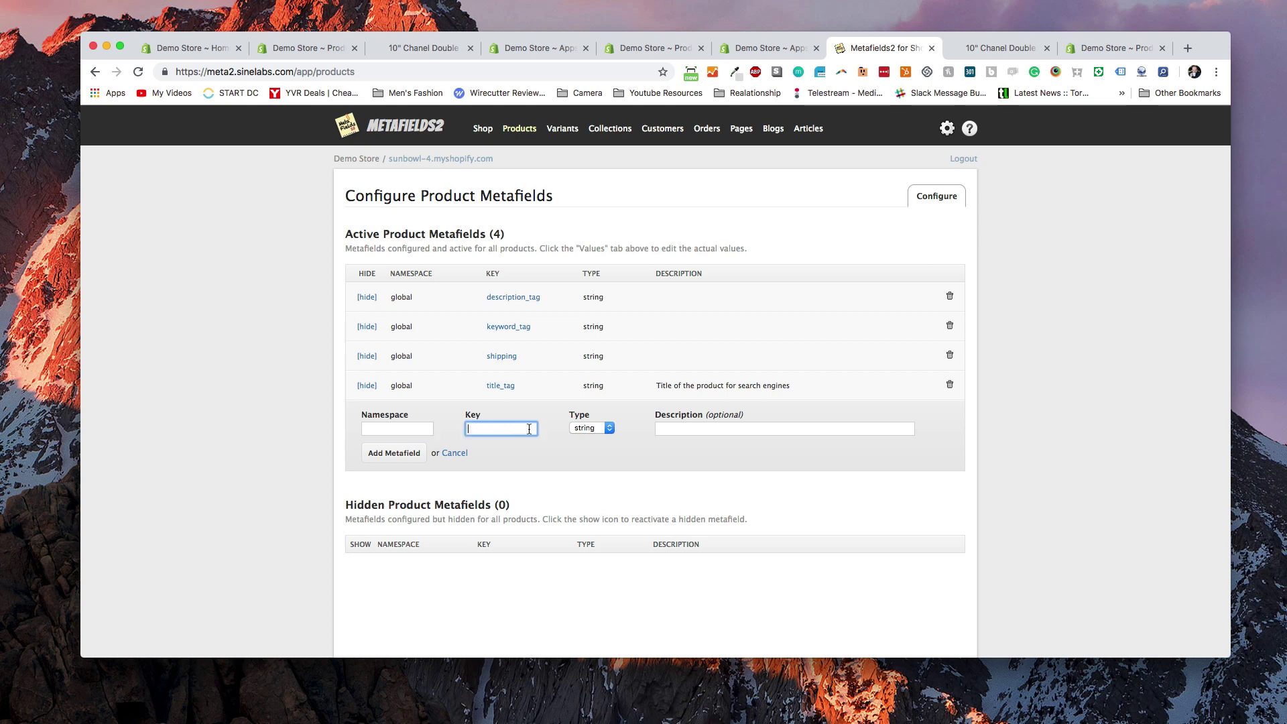
click(592, 430)
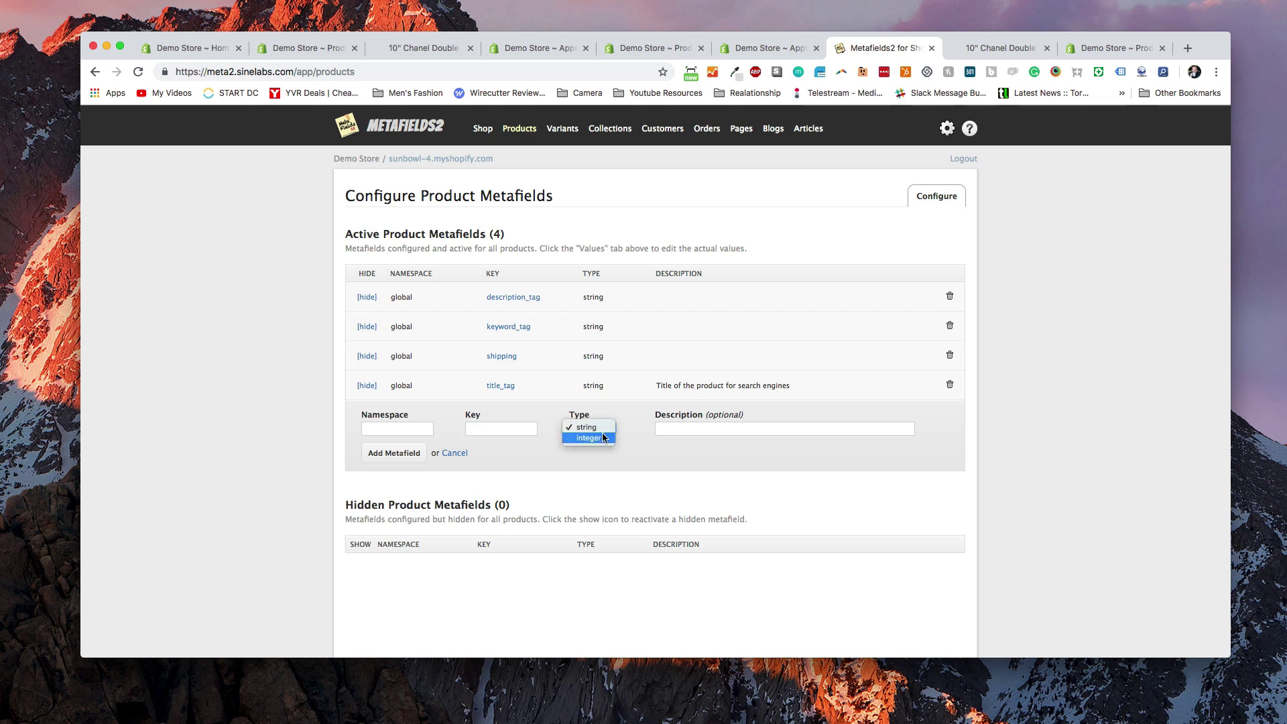
click(659, 429)
click(637, 462)
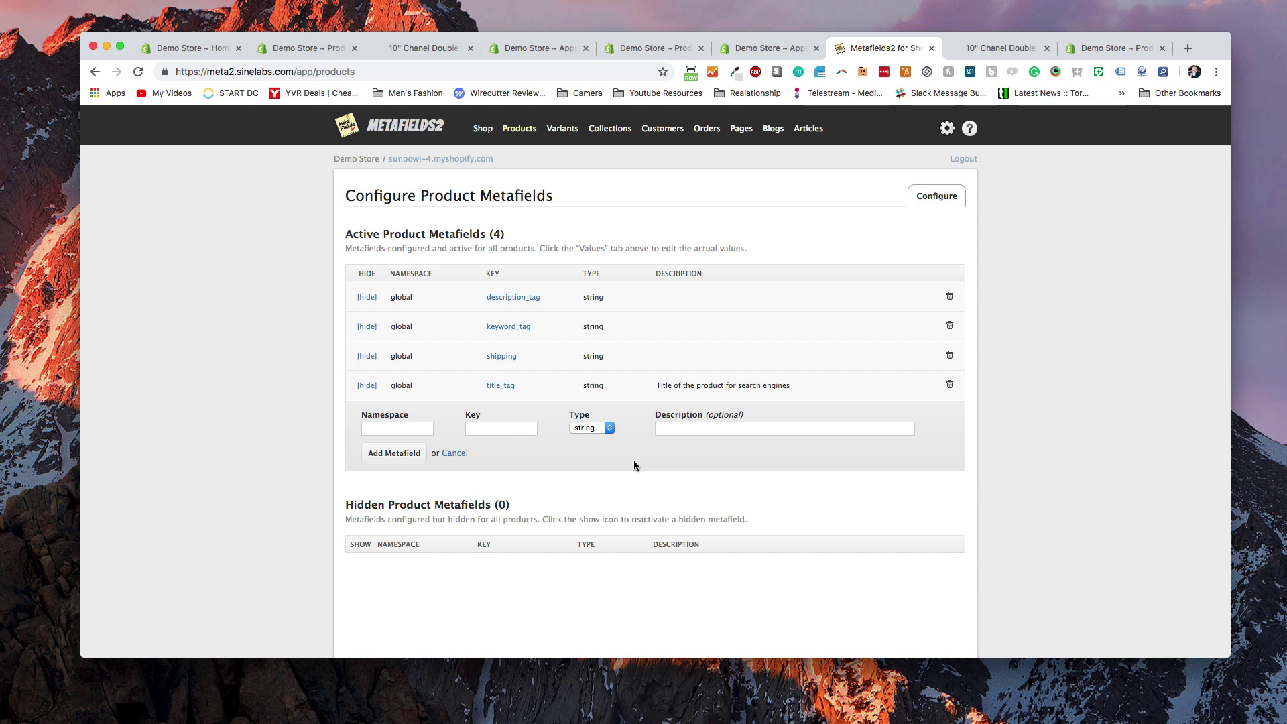
click(455, 453)
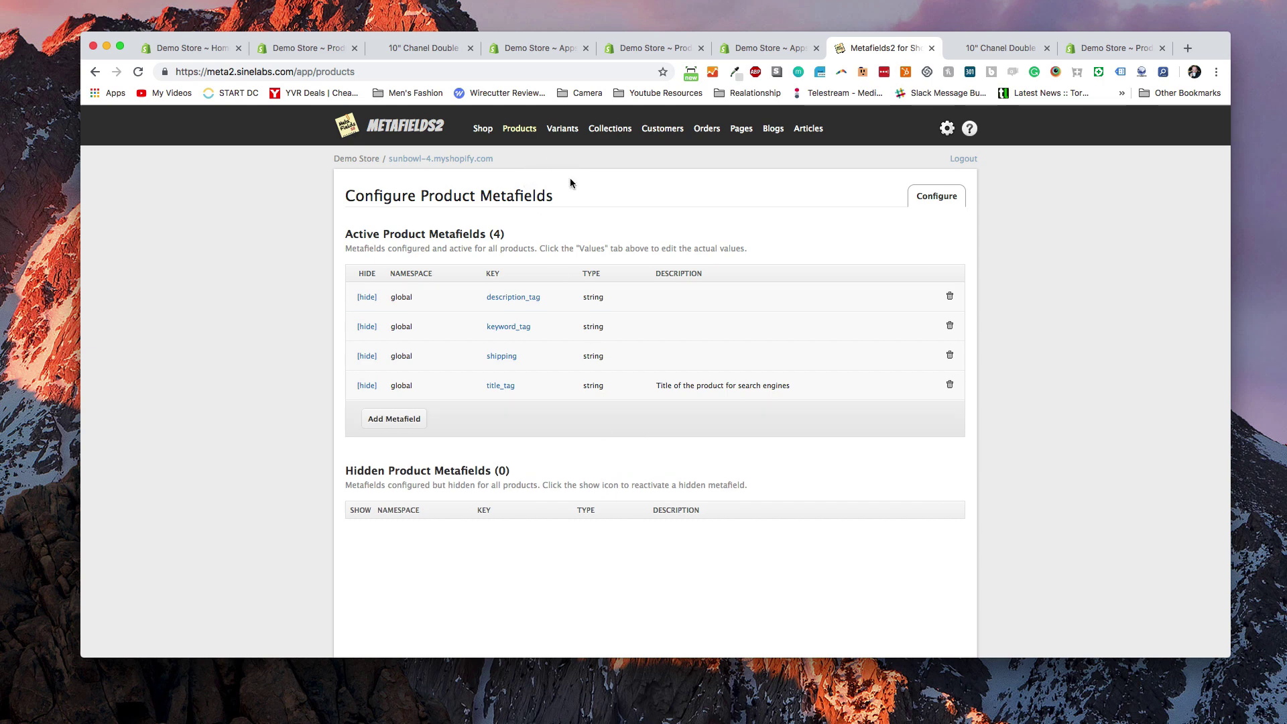